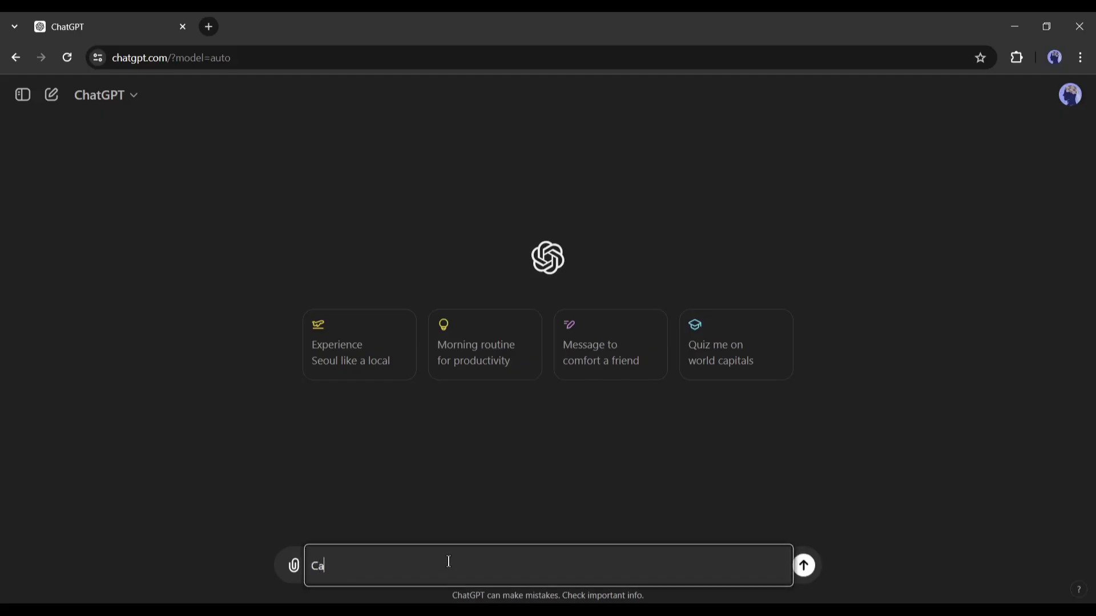
Ask for a short article about how to gain quick success on Eco-Friendly product manufacturing business
{"action": "type", "text": "n"}
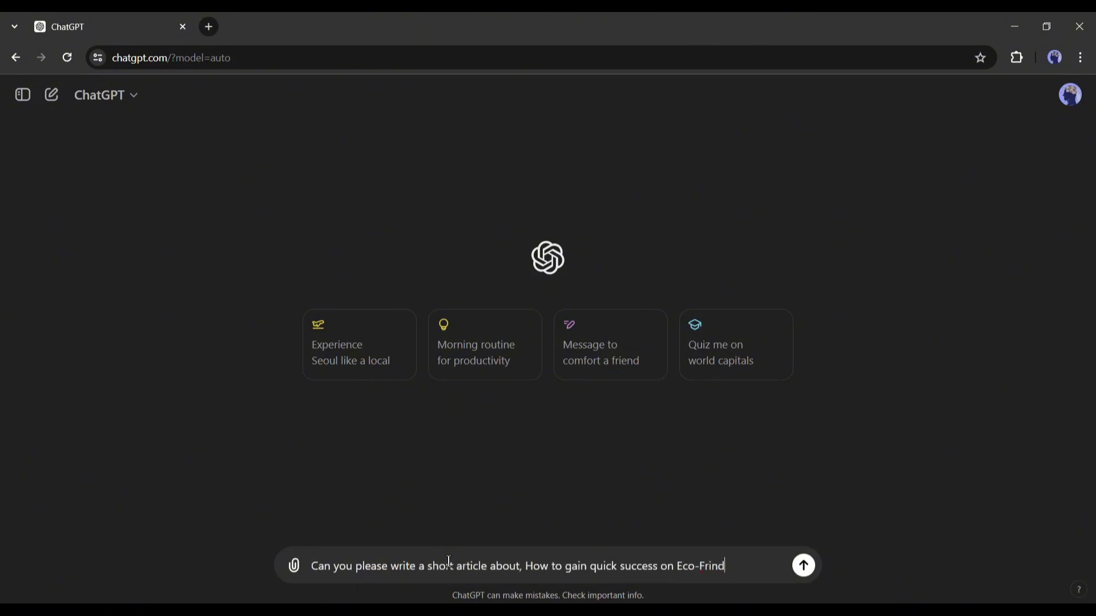
{"action": "type", "text": "product manufac"}
{"action": "type", "text": "turing business"}
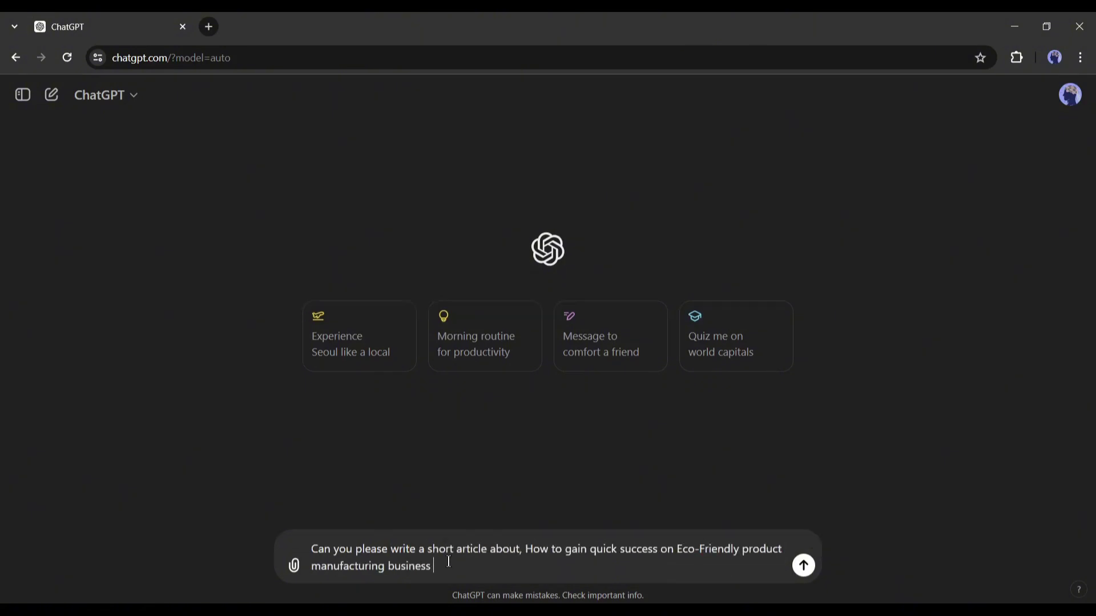
{"action": "type", "text": "?"}
{"action": "key", "text": "Return"}
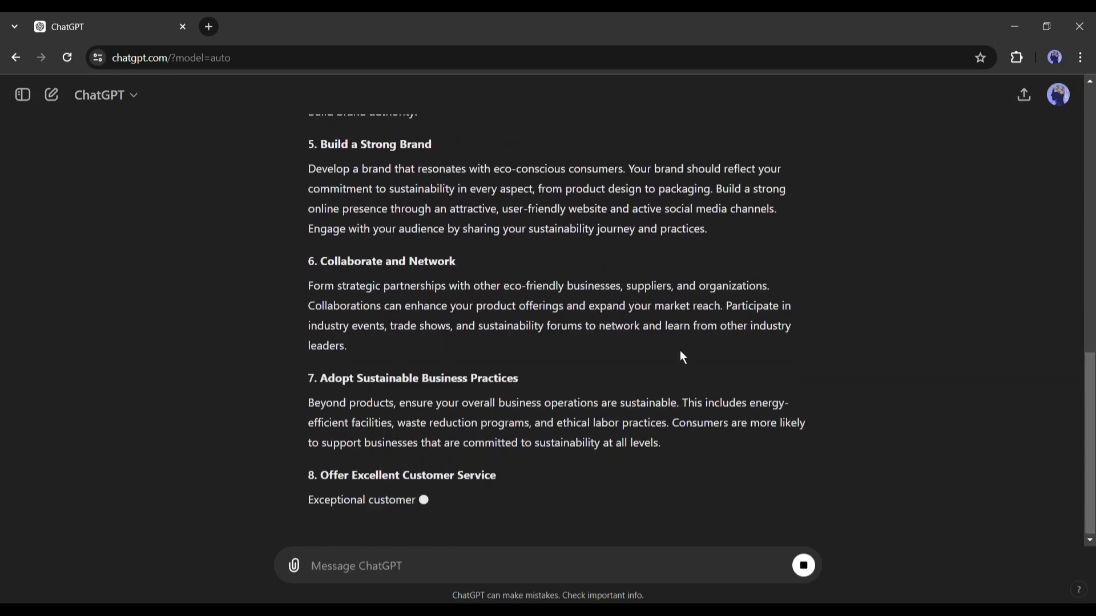
Read through the generated article from its introduction to the conclusion
{"action": "scroll", "coordinate": [543, 328], "scroll_direction": "down", "scroll_amount": 5}
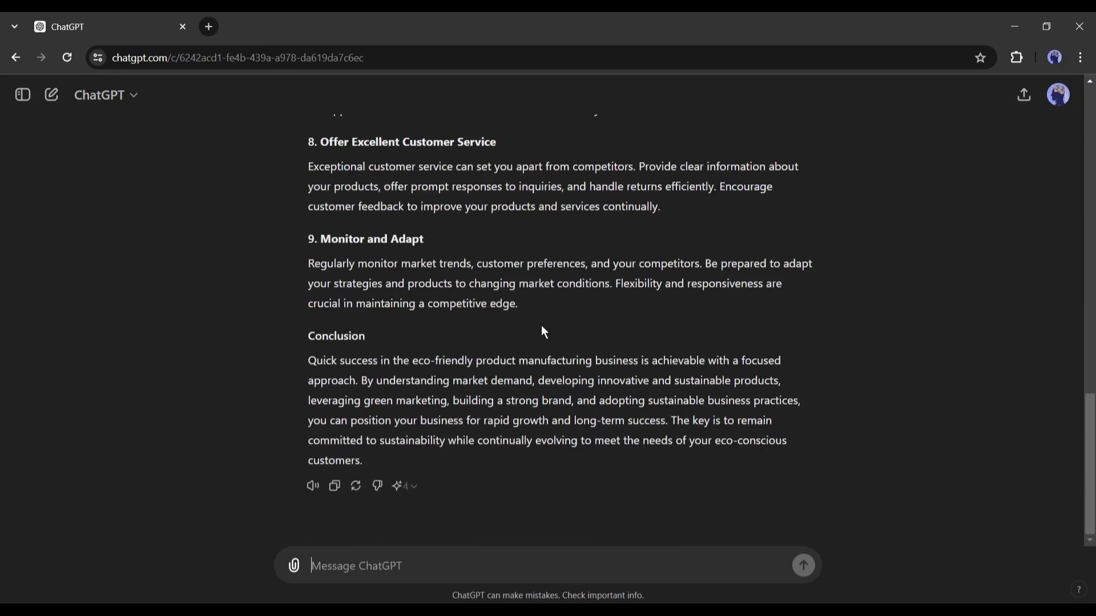
{"action": "scroll", "coordinate": [485, 394], "scroll_direction": "up", "scroll_amount": 15}
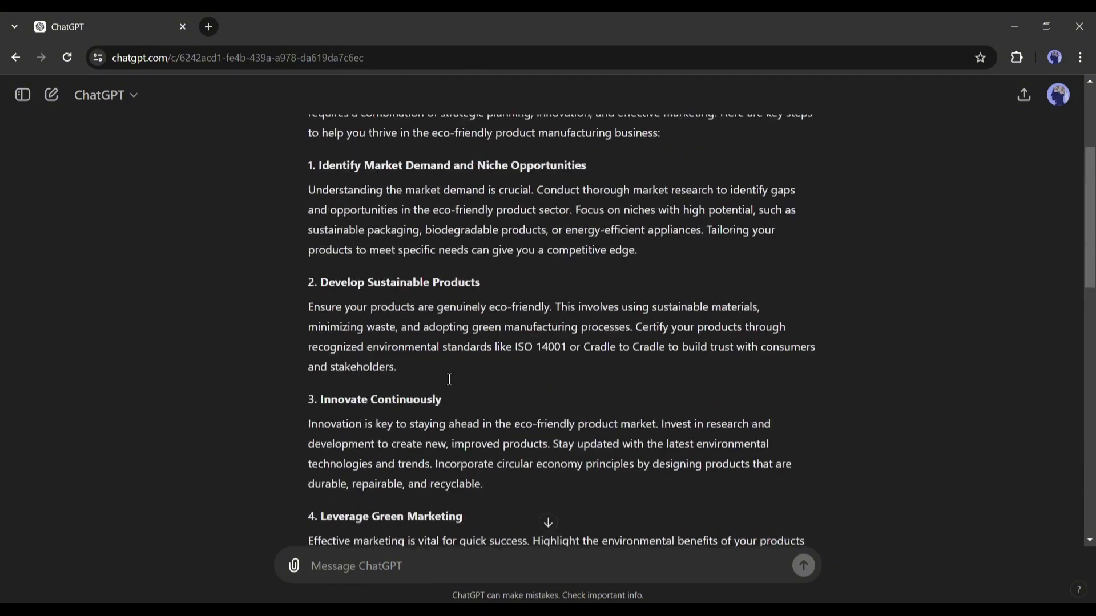
{"action": "scroll", "coordinate": [457, 365], "scroll_direction": "up", "scroll_amount": 4}
{"action": "scroll", "coordinate": [436, 274], "scroll_direction": "down", "scroll_amount": 3}
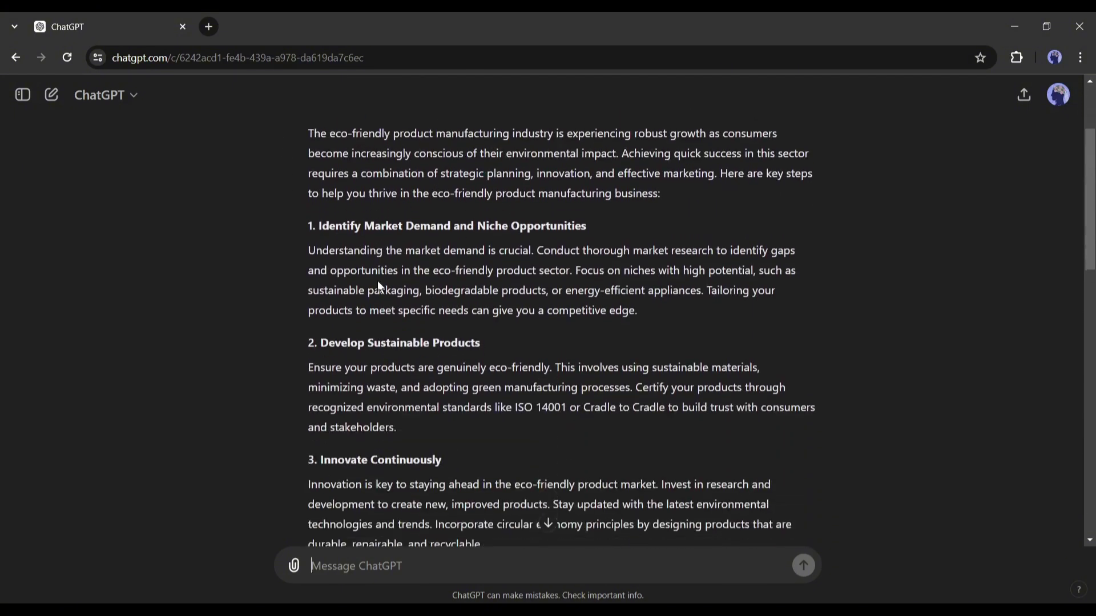
{"action": "scroll", "coordinate": [378, 282], "scroll_direction": "down", "scroll_amount": 7}
{"action": "scroll", "coordinate": [378, 280], "scroll_direction": "down", "scroll_amount": 6}
{"action": "scroll", "coordinate": [378, 282], "scroll_direction": "down", "scroll_amount": 2}
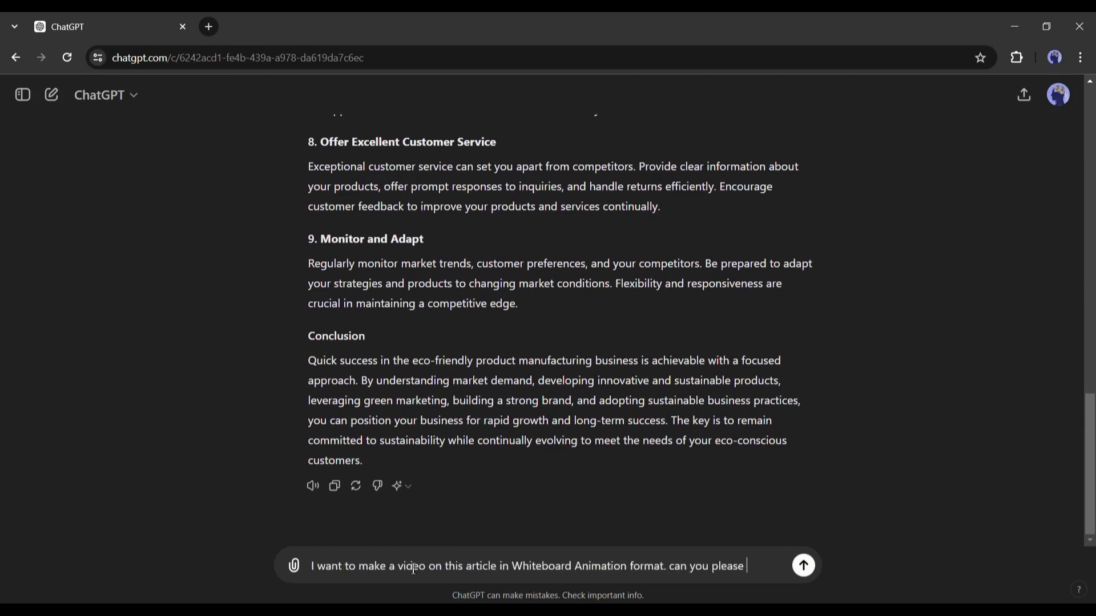
Ask for a storyboard and scene description to turn this article into a storytelling video in whiteboard animation style
{"action": "type", "text": "generate the storyboard with the scene description?"}
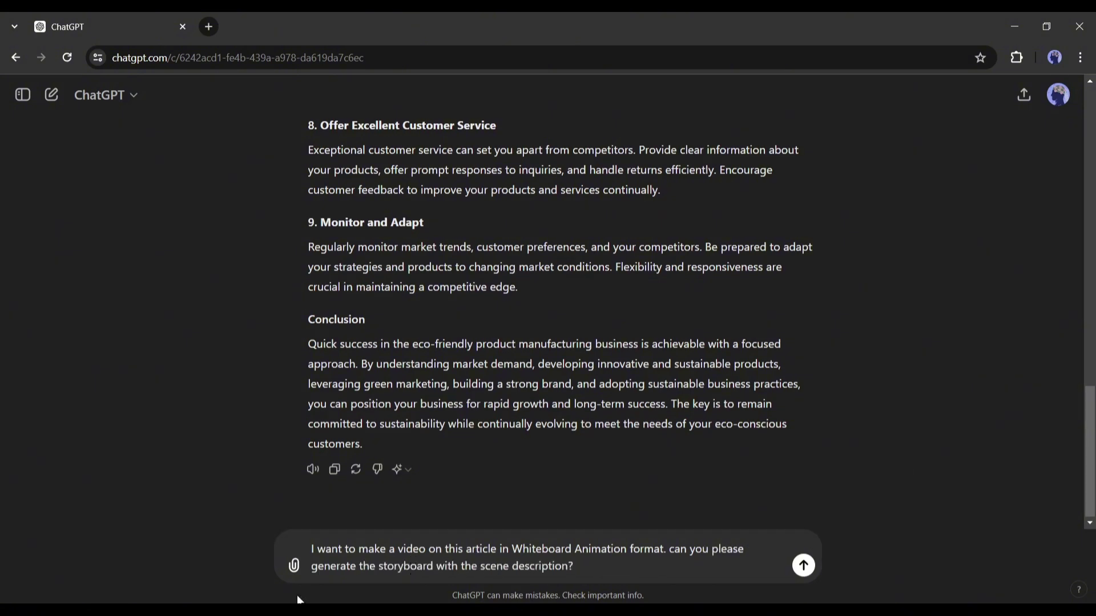
{"action": "key", "text": "BackSpace"}
{"action": "type", "text": "for"}
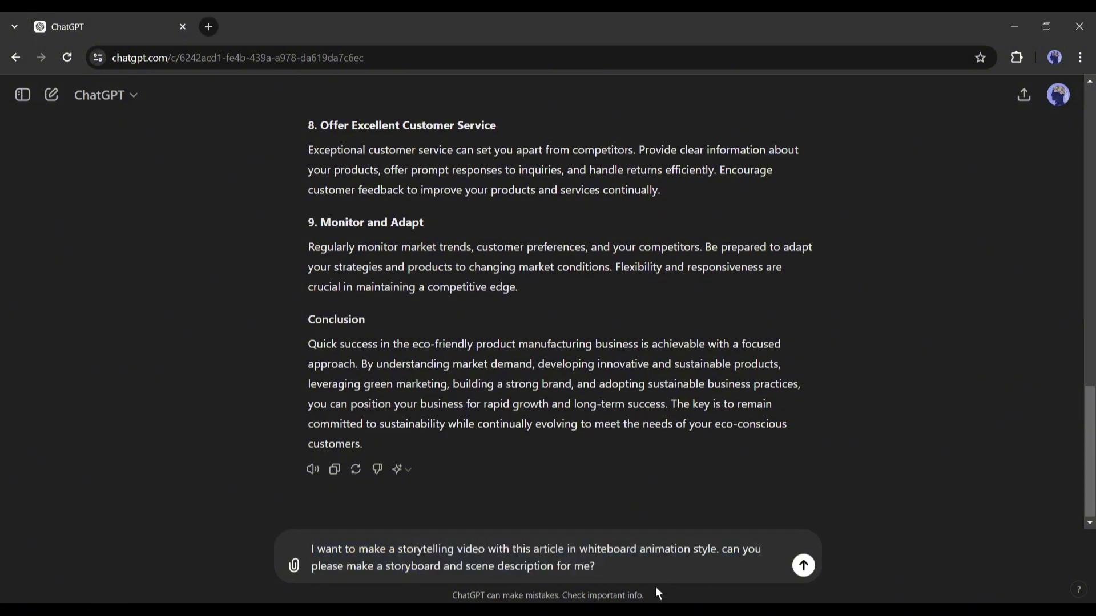
{"action": "key", "text": "Return"}
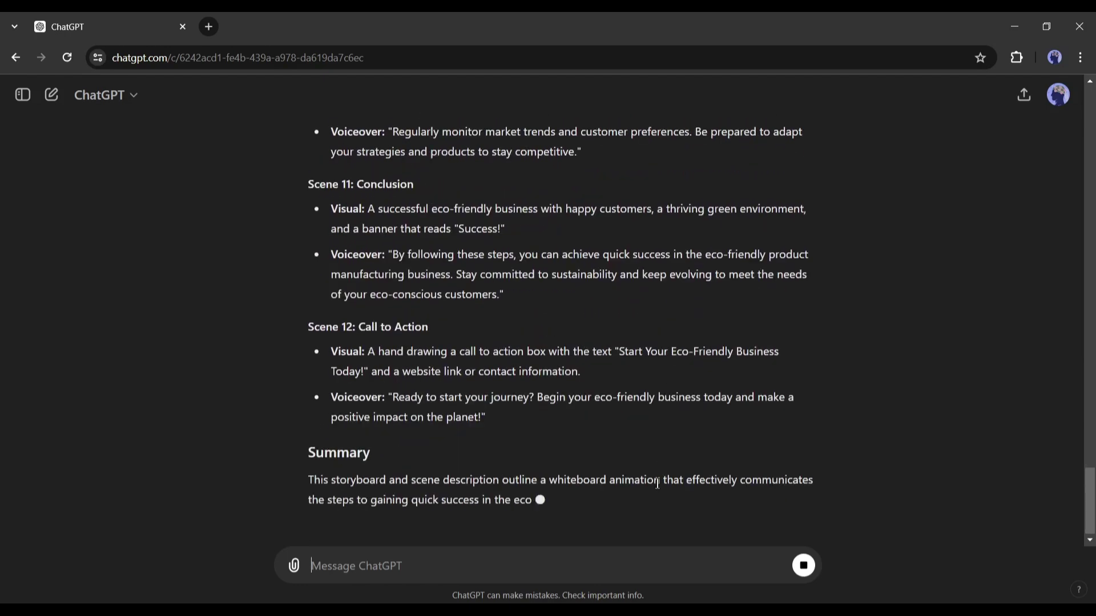
Examine the visual, text and voiceover lines of the storyboard, starting with Scenes 1 and 2 and continuing through the other scenes
{"action": "scroll", "coordinate": [513, 446], "scroll_direction": "up", "scroll_amount": 4}
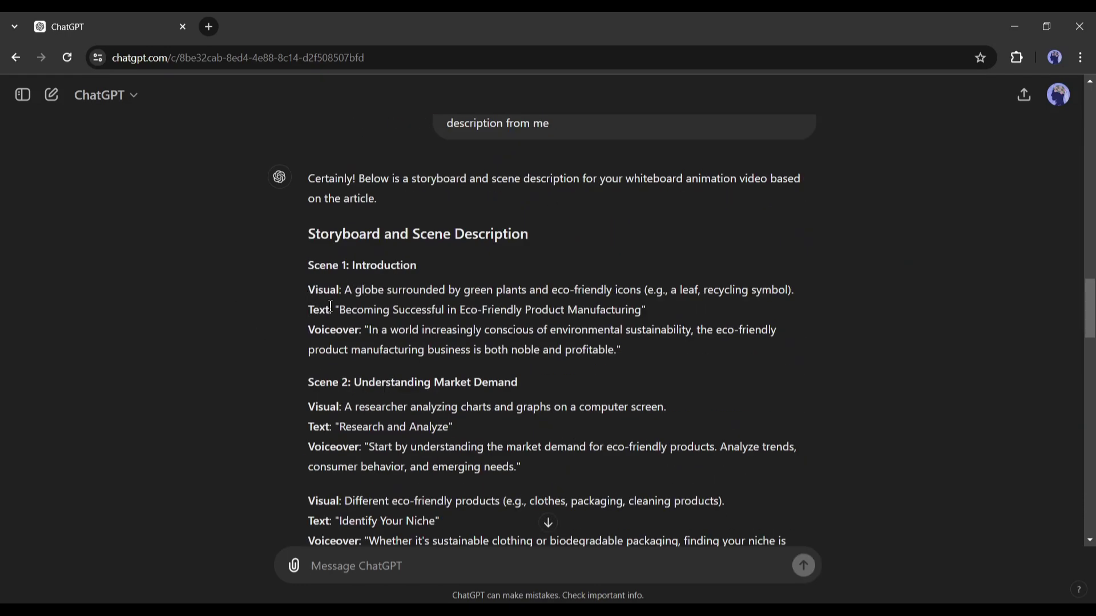
{"action": "left_click_drag", "start_coordinate": [309, 290], "coordinate": [835, 297]}
{"action": "left_click", "coordinate": [323, 265]}
{"action": "left_click_drag", "start_coordinate": [310, 311], "coordinate": [683, 319]}
{"action": "left_click", "coordinate": [376, 328]}
{"action": "left_click_drag", "start_coordinate": [298, 345], "coordinate": [505, 334]}
{"action": "left_click", "coordinate": [517, 335]}
{"action": "left_click_drag", "start_coordinate": [371, 330], "coordinate": [638, 355]}
{"action": "scroll", "coordinate": [437, 384], "scroll_direction": "down", "scroll_amount": 2}
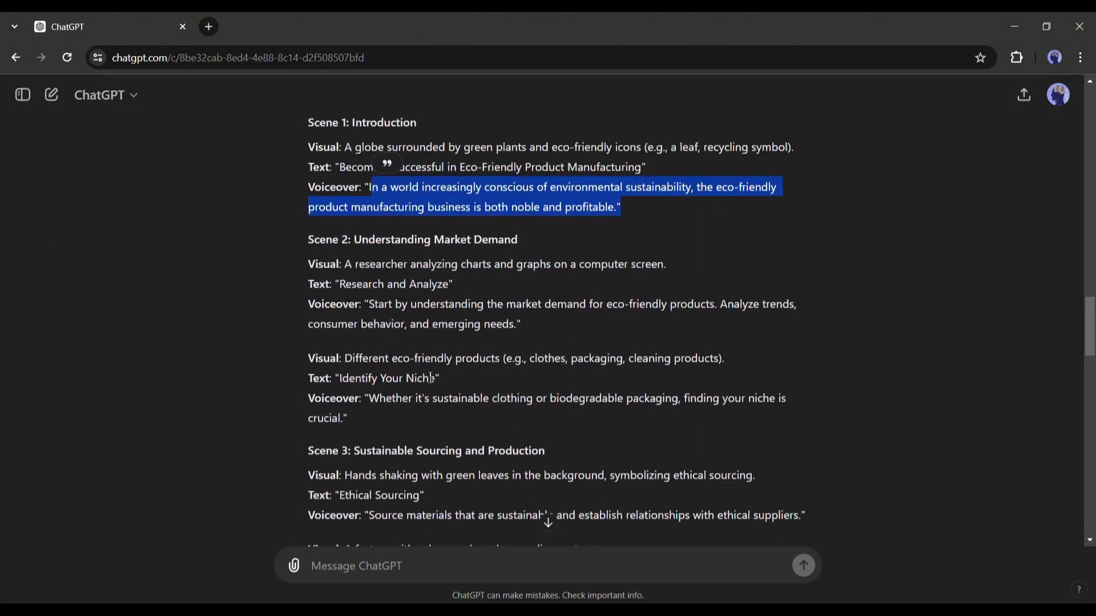
{"action": "left_click", "coordinate": [345, 265]}
{"action": "left_click_drag", "start_coordinate": [345, 264], "coordinate": [519, 265]}
{"action": "left_click", "coordinate": [450, 322]}
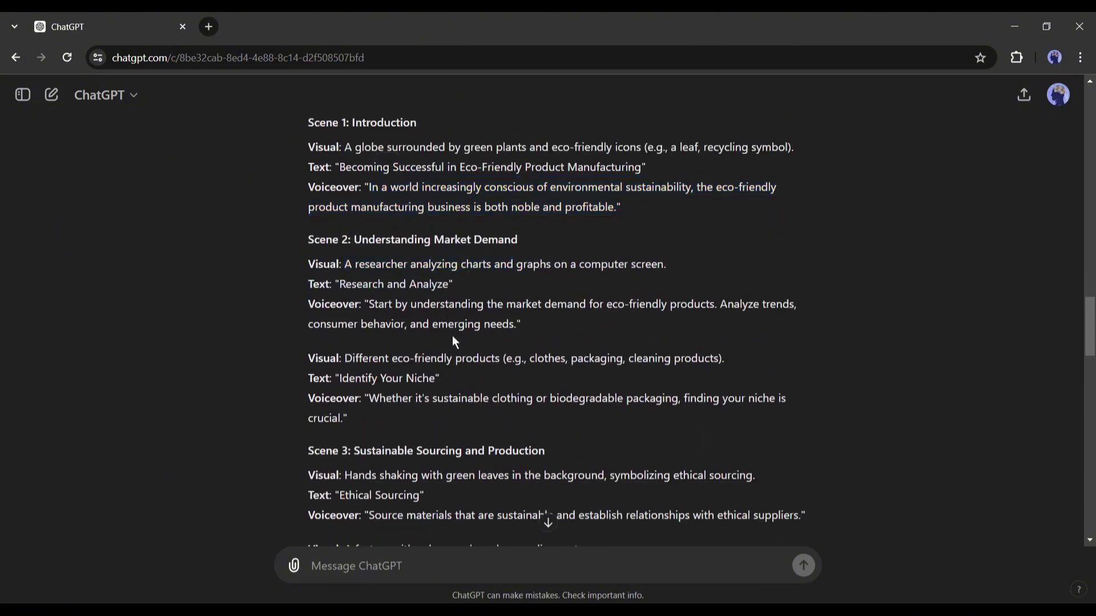
{"action": "scroll", "coordinate": [588, 341], "scroll_direction": "down", "scroll_amount": 10}
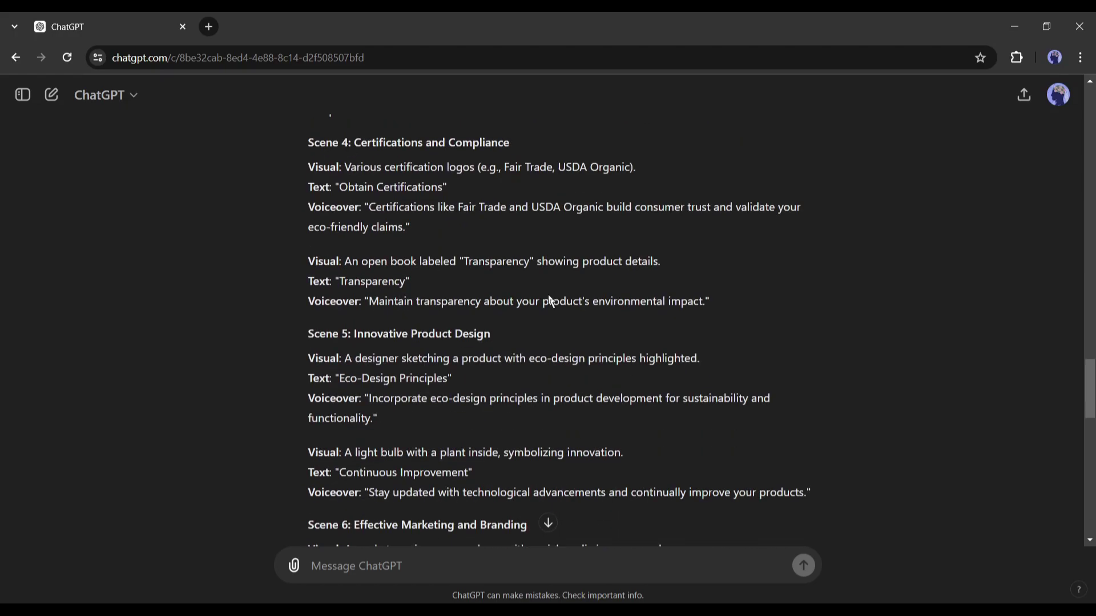
{"action": "scroll", "coordinate": [548, 294], "scroll_direction": "up", "scroll_amount": 20}
{"action": "scroll", "coordinate": [359, 194], "scroll_direction": "down", "scroll_amount": 10}
{"action": "scroll", "coordinate": [358, 193], "scroll_direction": "down", "scroll_amount": 6}
{"action": "scroll", "coordinate": [358, 193], "scroll_direction": "up", "scroll_amount": 5}
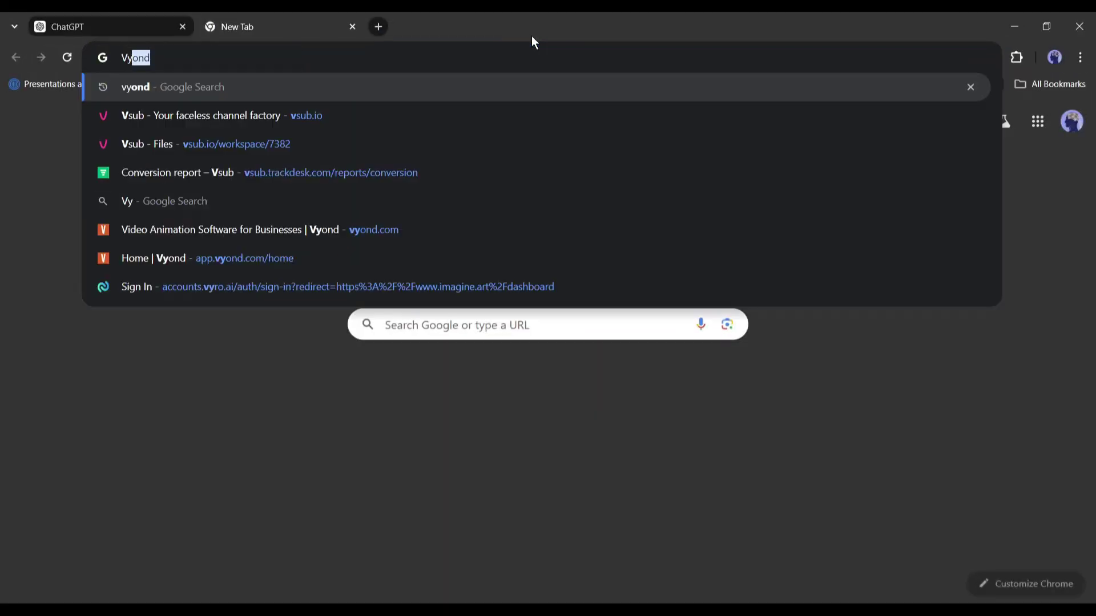
Search Google for Vyond, open its official website and log in to the account
{"action": "type", "text": "ond"}
{"action": "key", "text": "Return"}
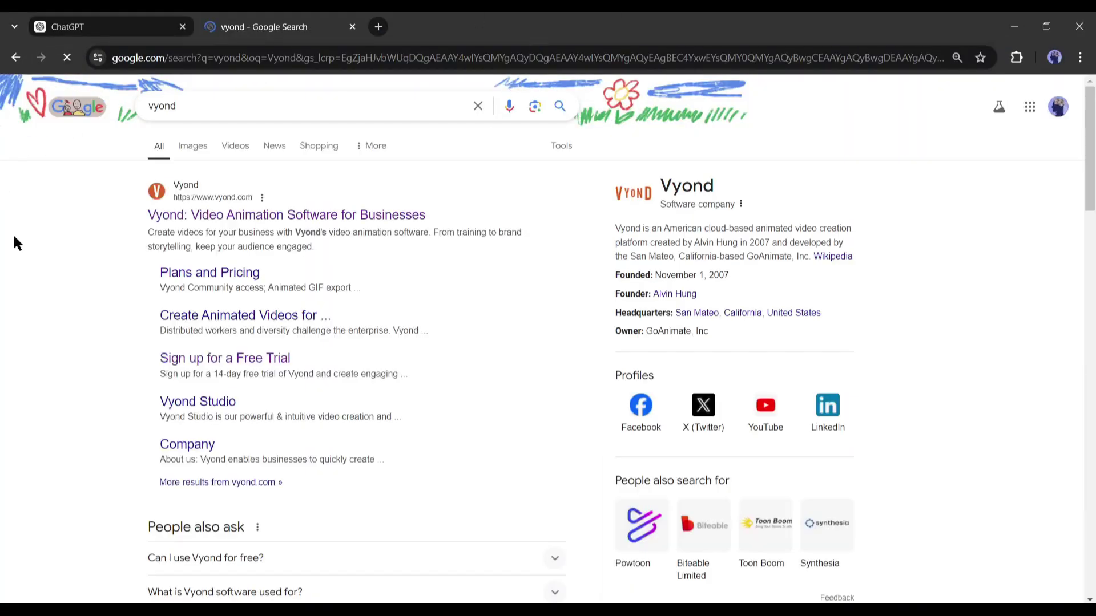
{"action": "left_click", "coordinate": [248, 217]}
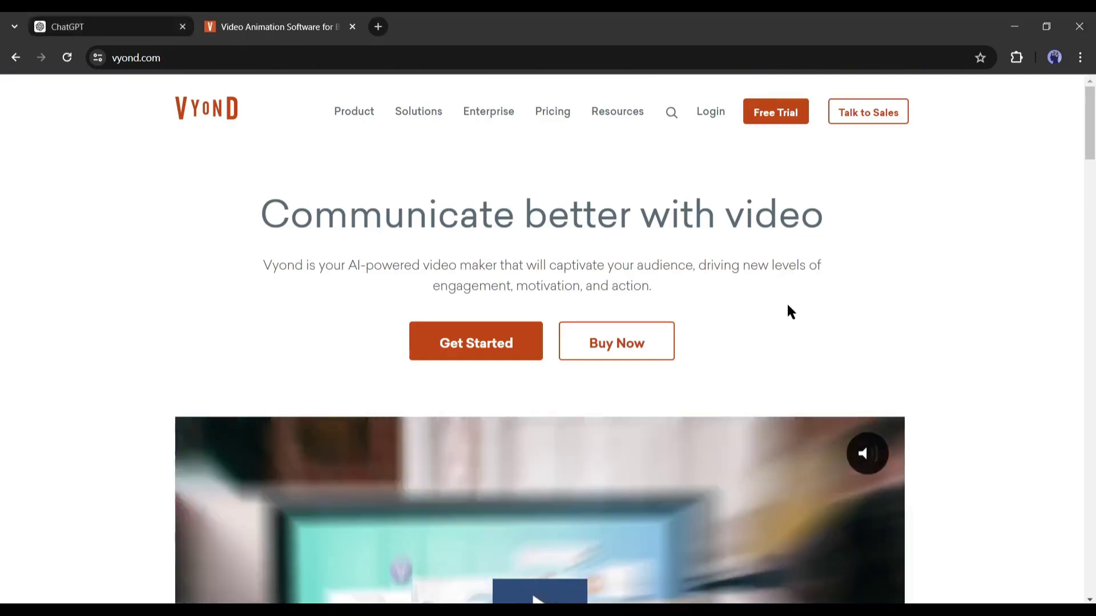
{"action": "left_click", "coordinate": [711, 112]}
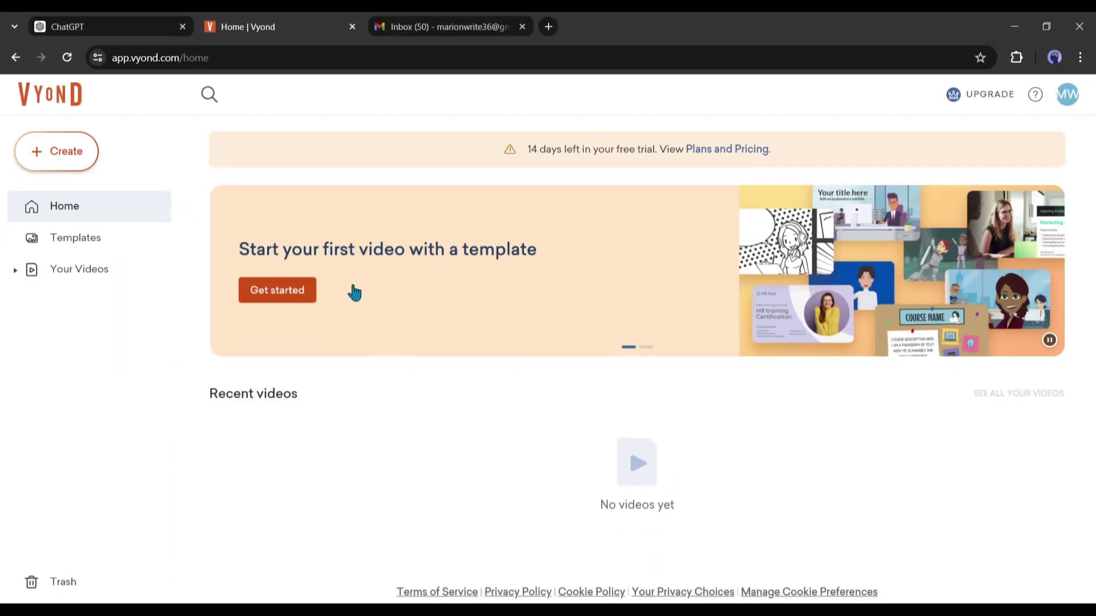
Browse the Vyond template library by topic, including Human Resources and Learning & Development, and return to the home page
{"action": "left_click", "coordinate": [63, 238]}
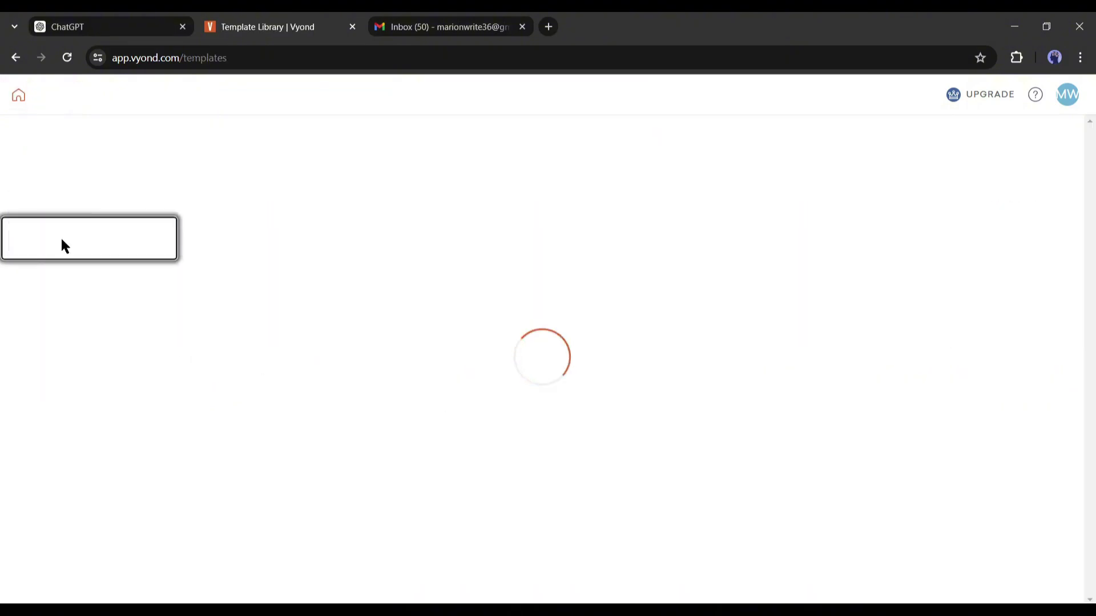
{"action": "scroll", "coordinate": [567, 279], "scroll_direction": "down", "scroll_amount": 5}
{"action": "scroll", "coordinate": [545, 296], "scroll_direction": "down", "scroll_amount": 4}
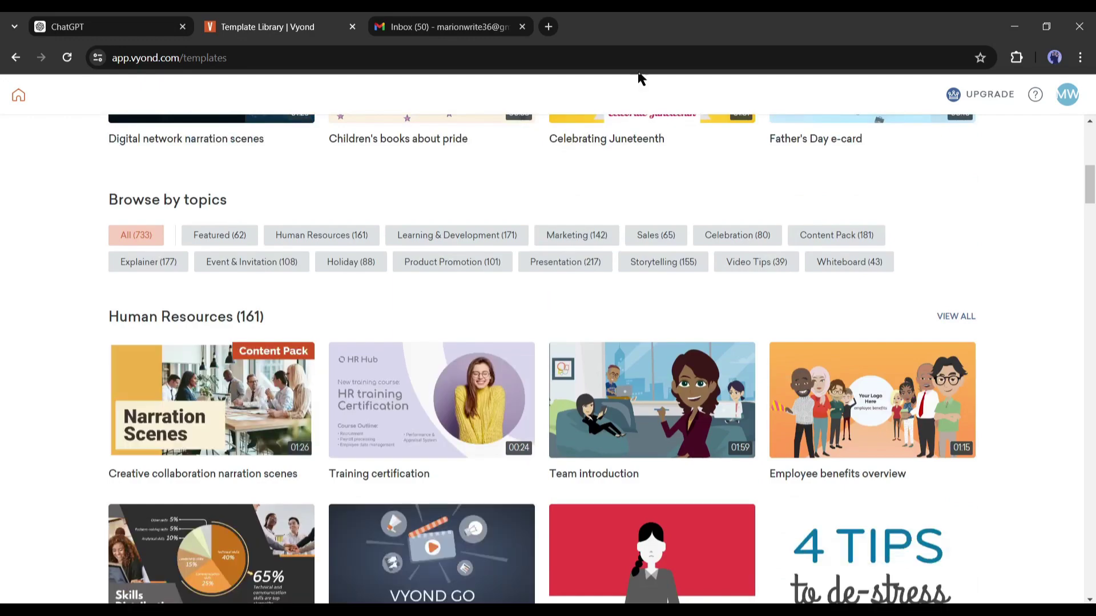
{"action": "scroll", "coordinate": [607, 318], "scroll_direction": "down", "scroll_amount": 9}
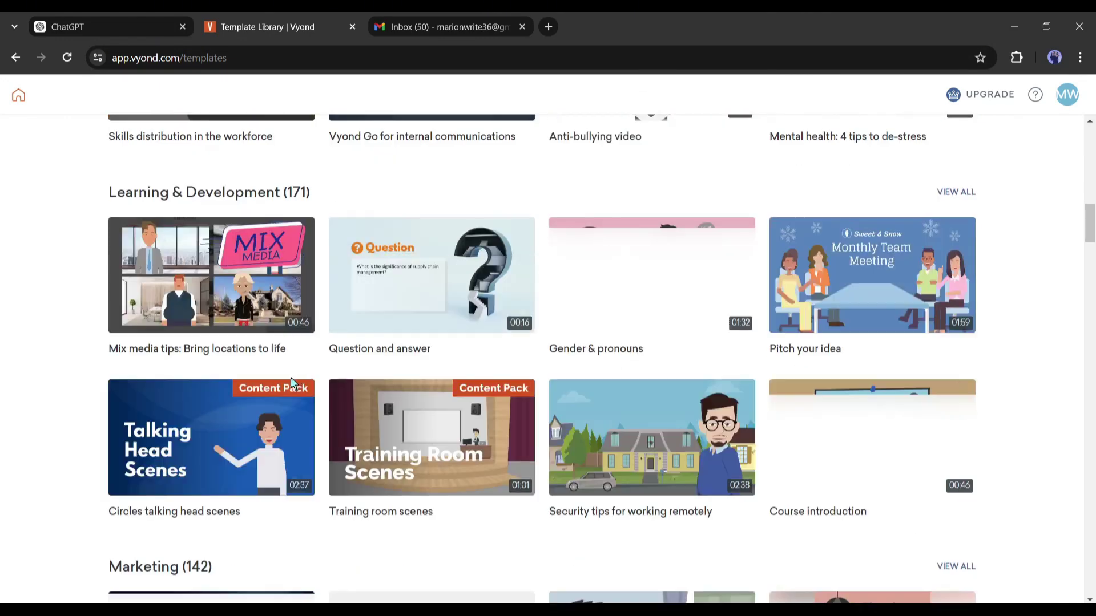
{"action": "scroll", "coordinate": [651, 371], "scroll_direction": "down", "scroll_amount": 5}
{"action": "scroll", "coordinate": [652, 372], "scroll_direction": "up", "scroll_amount": 20}
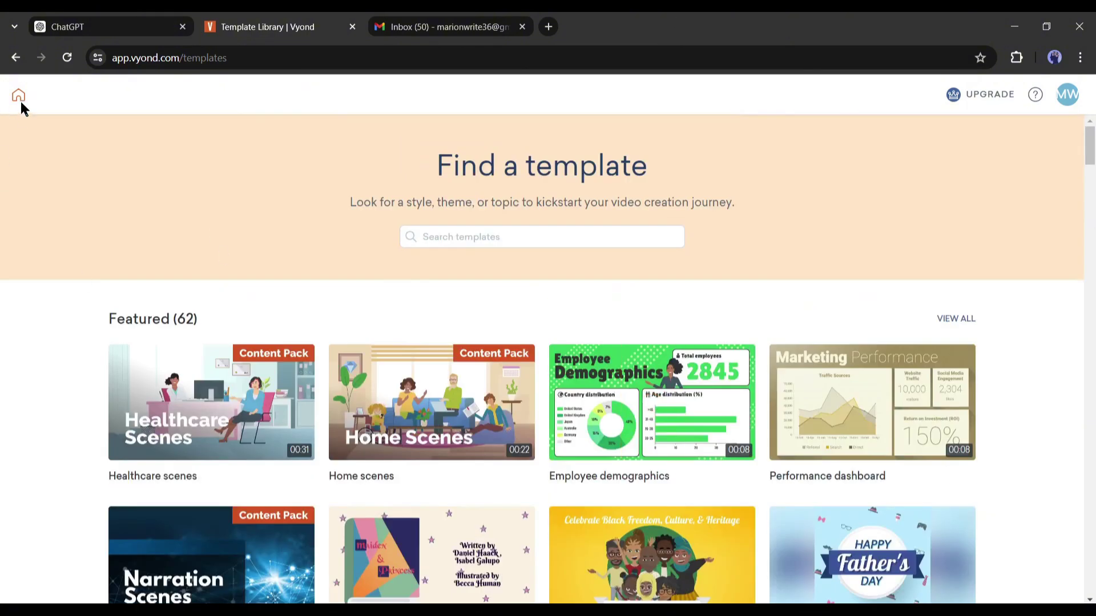
{"action": "left_click", "coordinate": [19, 99]}
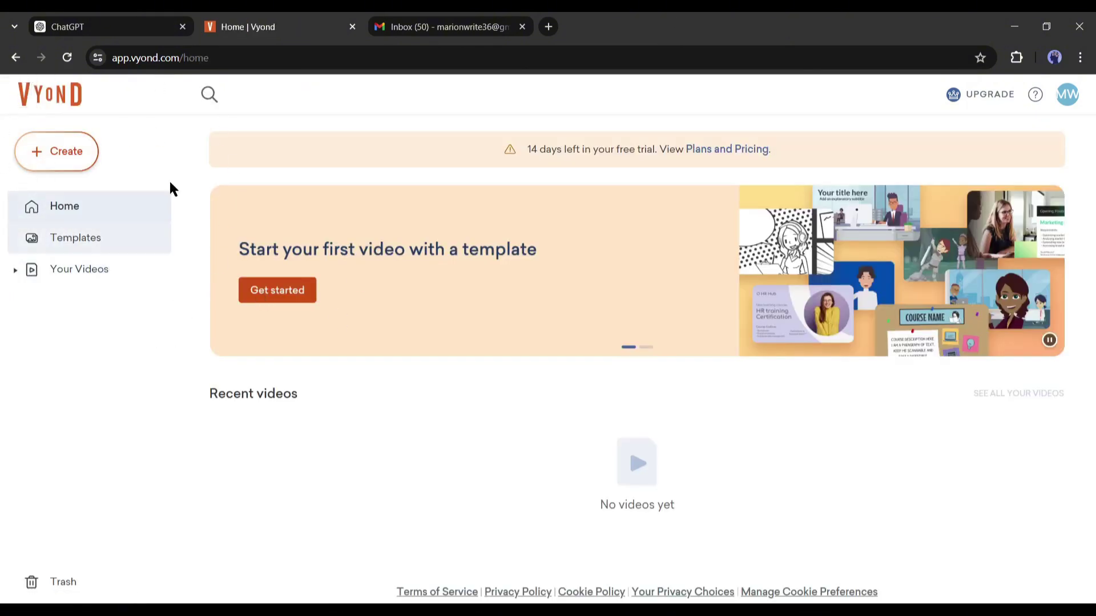
Start a new AI-created video with the topic "How to get quick success in Eco-Friendly product manufacturing business?"
{"action": "left_click", "coordinate": [69, 156]}
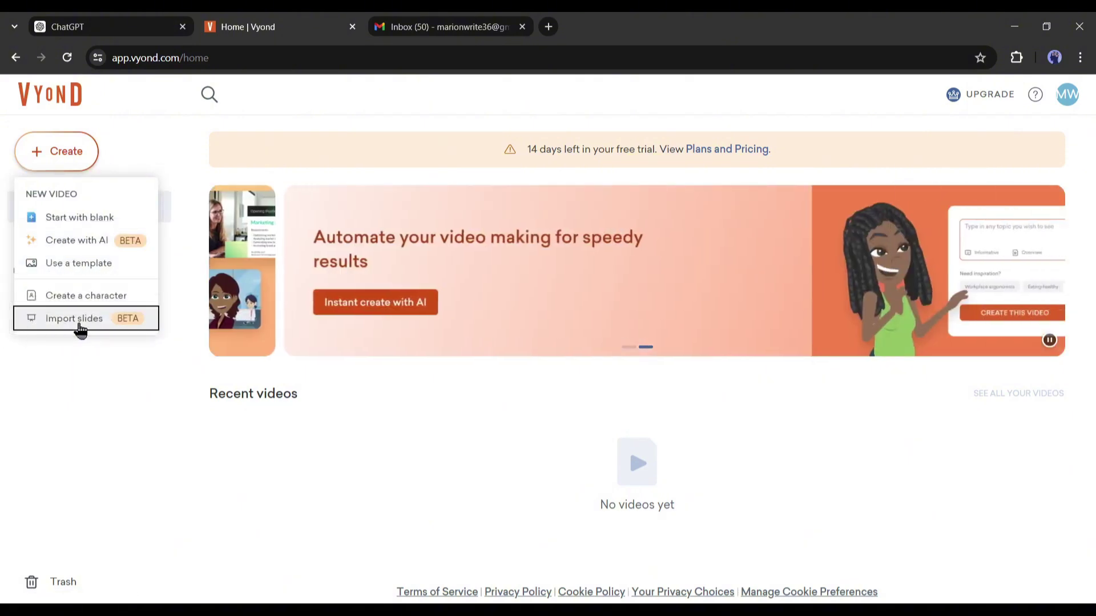
{"action": "left_click", "coordinate": [85, 247]}
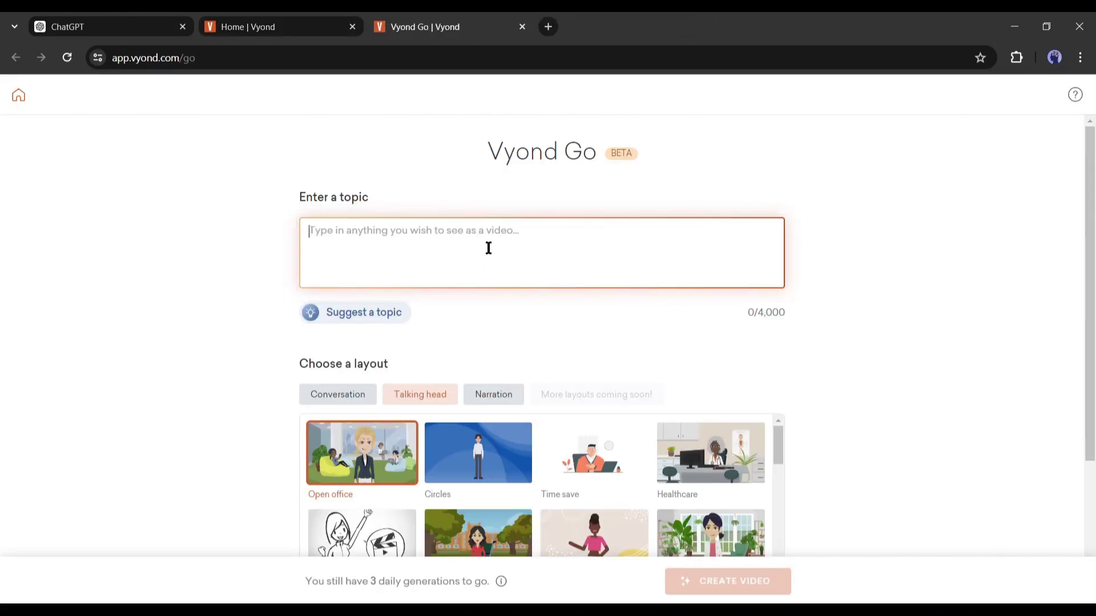
{"action": "type", "text": "How"}
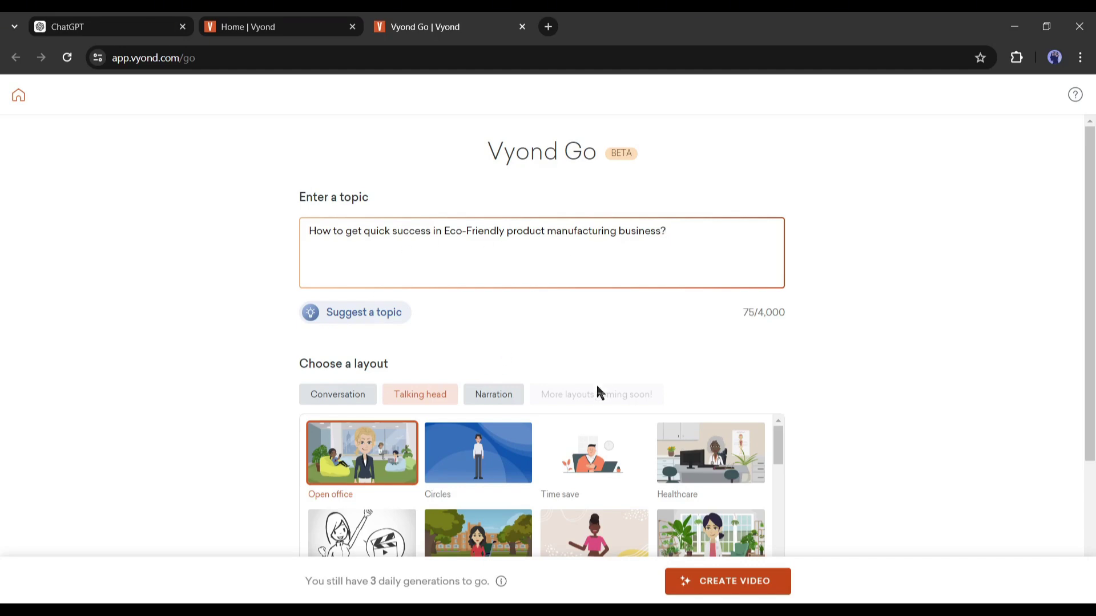
Browse the Narration layouts, but choose the Whiteboard explanation layout from the Talking head category
{"action": "left_click", "coordinate": [494, 394]}
{"action": "scroll", "coordinate": [788, 422], "scroll_direction": "down", "scroll_amount": 3}
{"action": "scroll", "coordinate": [694, 381], "scroll_direction": "down", "scroll_amount": 3}
{"action": "scroll", "coordinate": [694, 381], "scroll_direction": "down", "scroll_amount": 3}
{"action": "scroll", "coordinate": [612, 379], "scroll_direction": "up", "scroll_amount": 2}
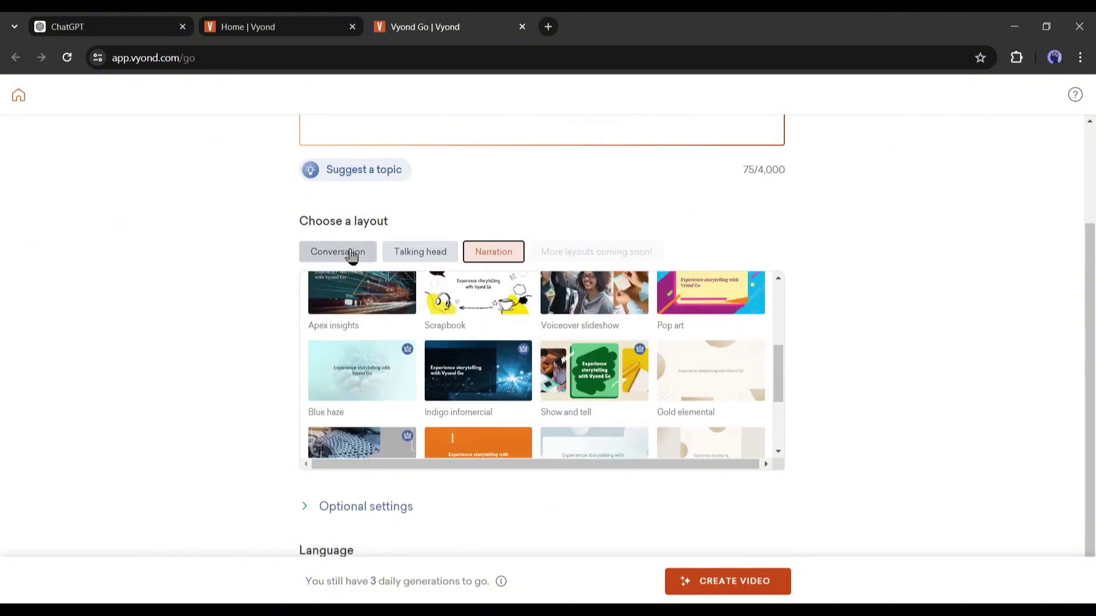
{"action": "left_click", "coordinate": [400, 253]}
{"action": "scroll", "coordinate": [391, 384], "scroll_direction": "down", "scroll_amount": 2}
{"action": "scroll", "coordinate": [307, 349], "scroll_direction": "up", "scroll_amount": 1}
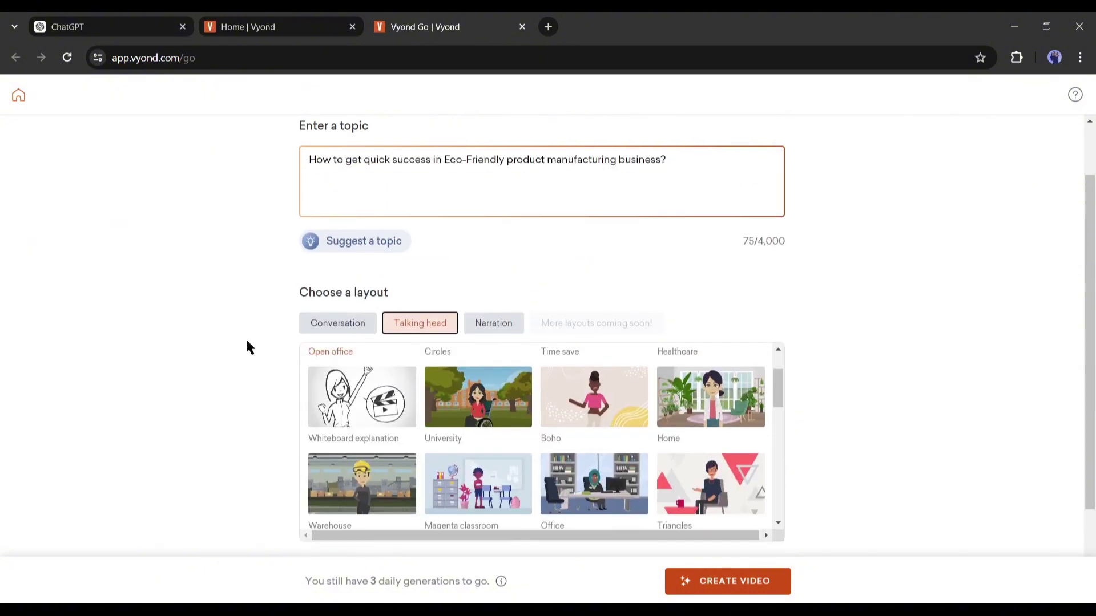
{"action": "left_click", "coordinate": [368, 408]}
In the optional settings, choose the Informative vibe and Tips format, keeping the language as English, United States
{"action": "scroll", "coordinate": [241, 386], "scroll_direction": "down", "scroll_amount": 2}
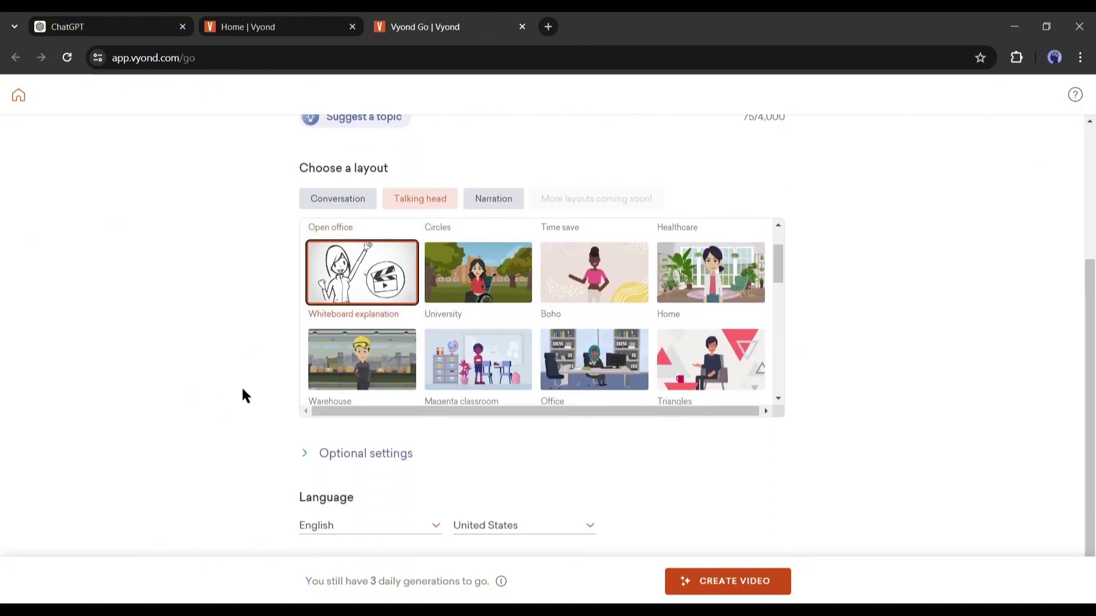
{"action": "left_click", "coordinate": [312, 457]}
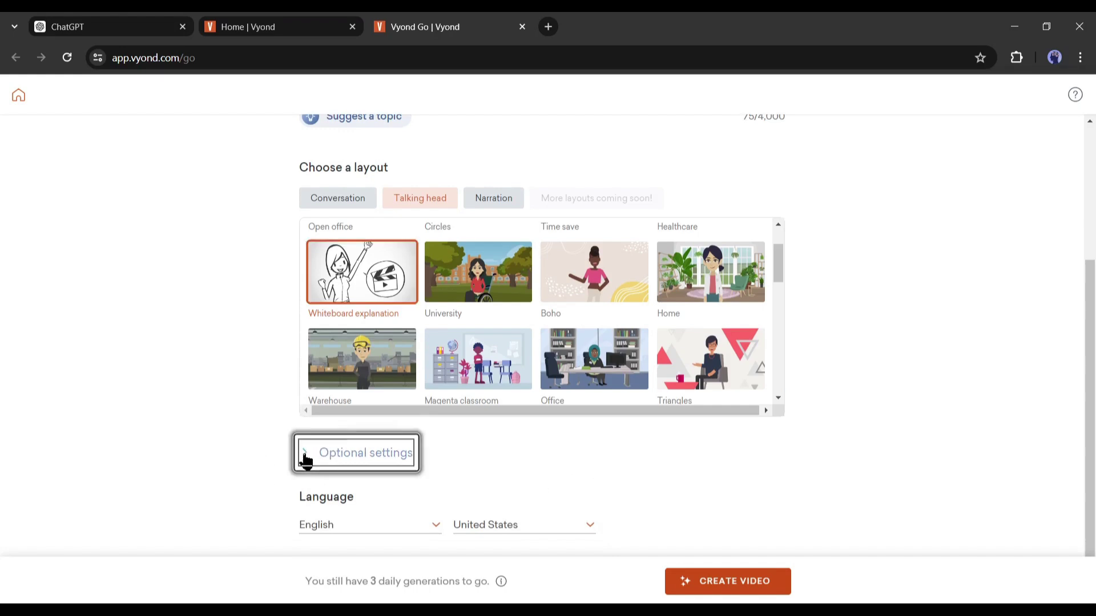
{"action": "scroll", "coordinate": [591, 457], "scroll_direction": "down", "scroll_amount": 2}
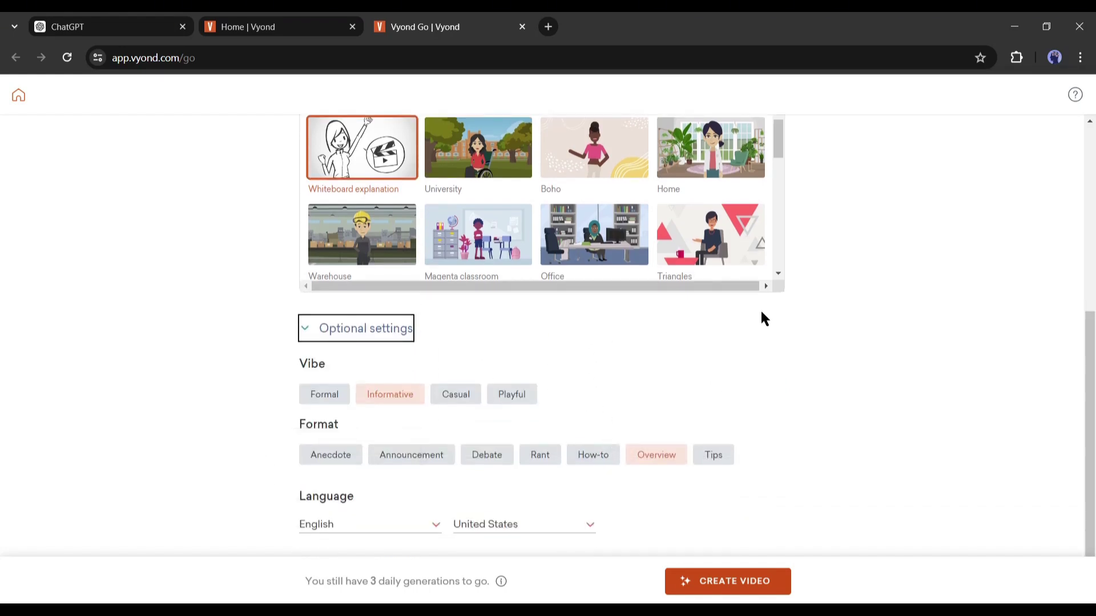
{"action": "left_click", "coordinate": [398, 399]}
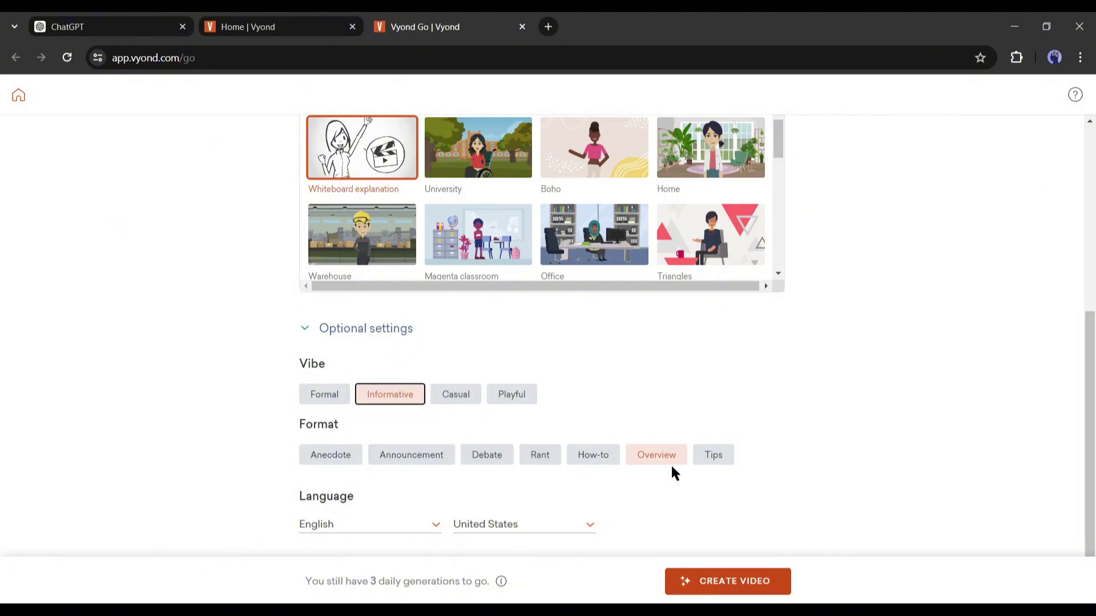
{"action": "left_click", "coordinate": [719, 456]}
{"action": "left_click", "coordinate": [372, 528]}
{"action": "left_click", "coordinate": [514, 528]}
{"action": "left_click", "coordinate": [513, 528]}
{"action": "left_click", "coordinate": [513, 528]}
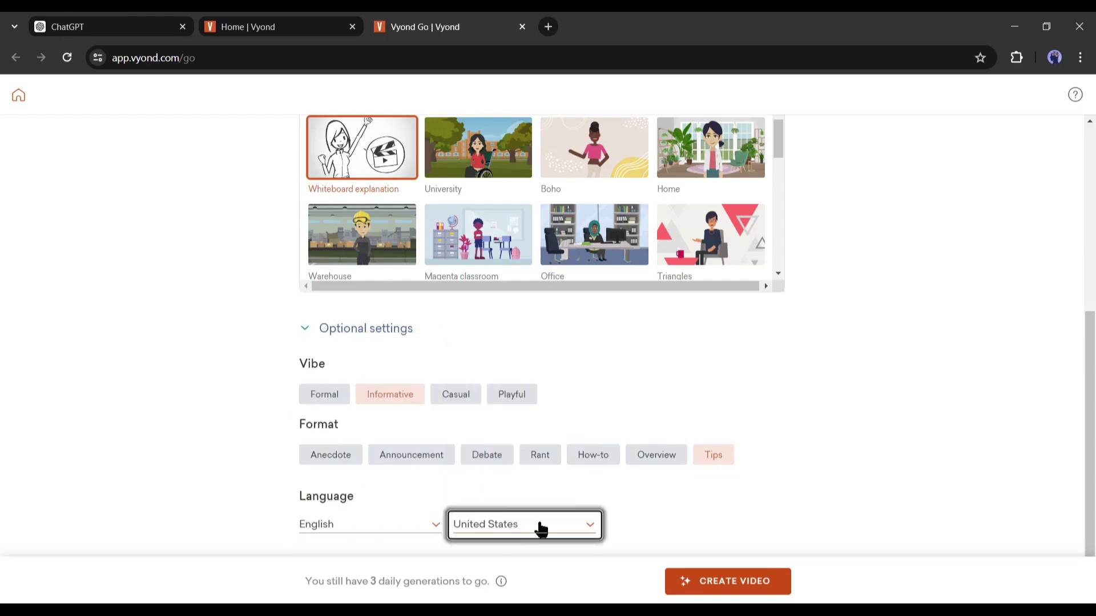
Generate the video and dismiss the tip about customizing it
{"action": "left_click", "coordinate": [707, 582]}
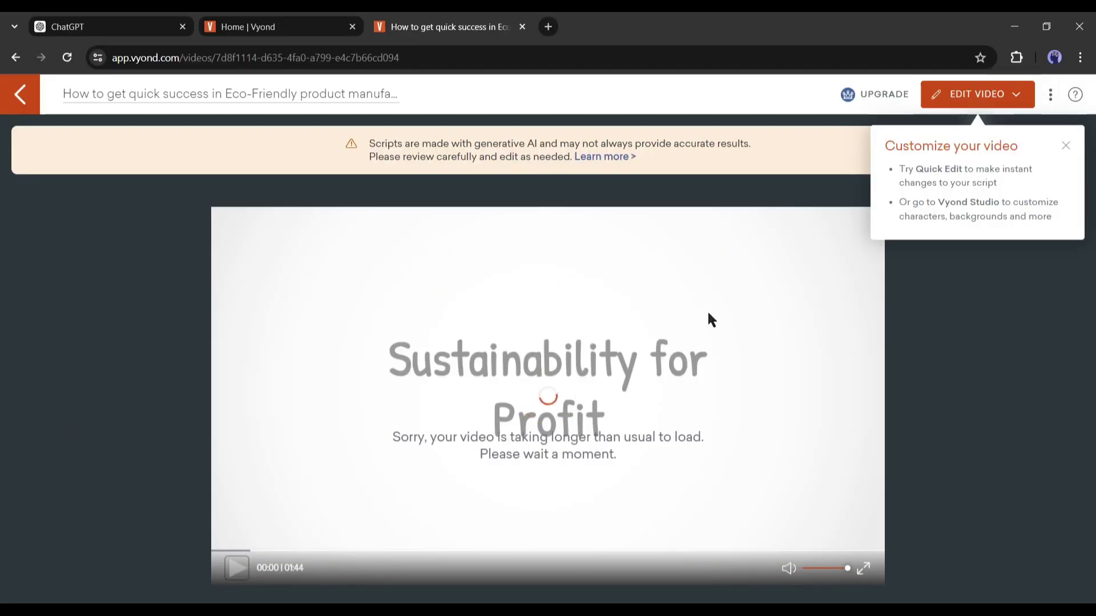
{"action": "left_click", "coordinate": [1068, 147]}
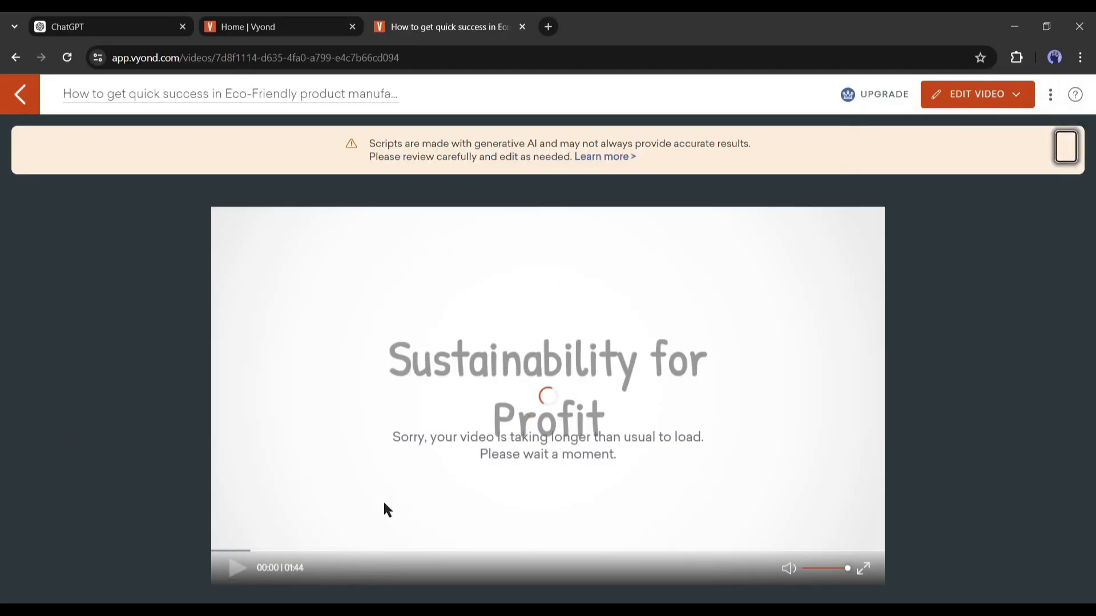
Play the generated video to review it, and open it for full editing in Vyond Studio
{"action": "left_click", "coordinate": [236, 570]}
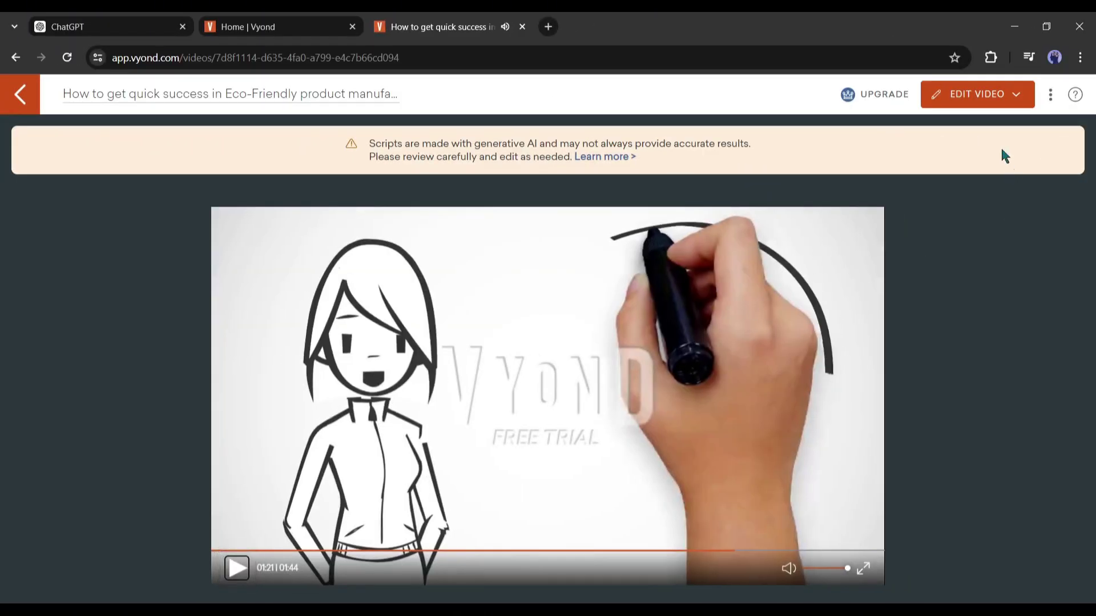
{"action": "left_click", "coordinate": [979, 96]}
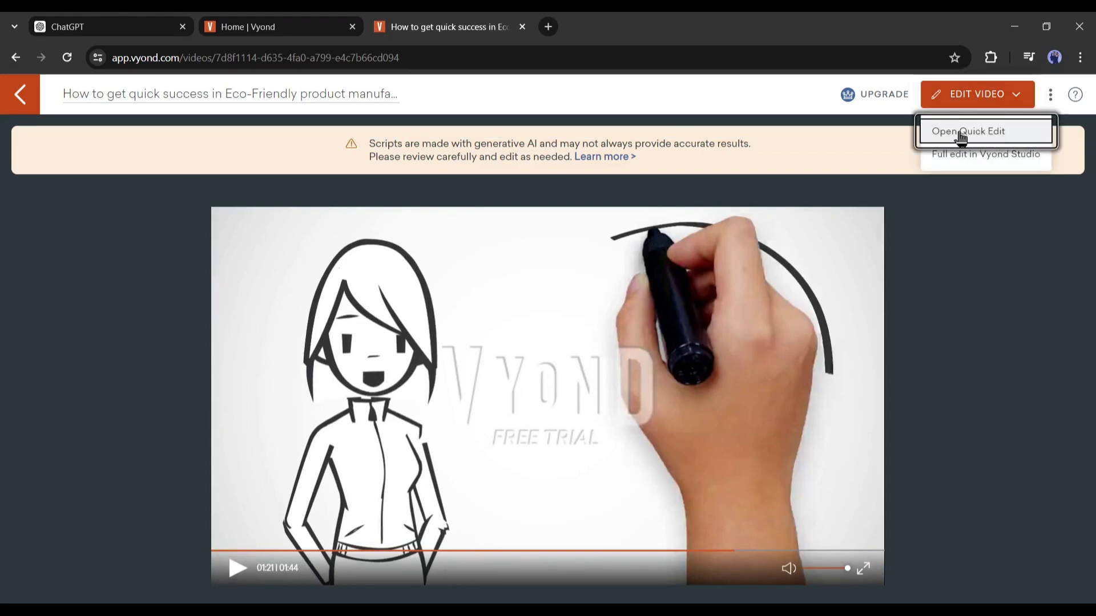
{"action": "left_click", "coordinate": [994, 159]}
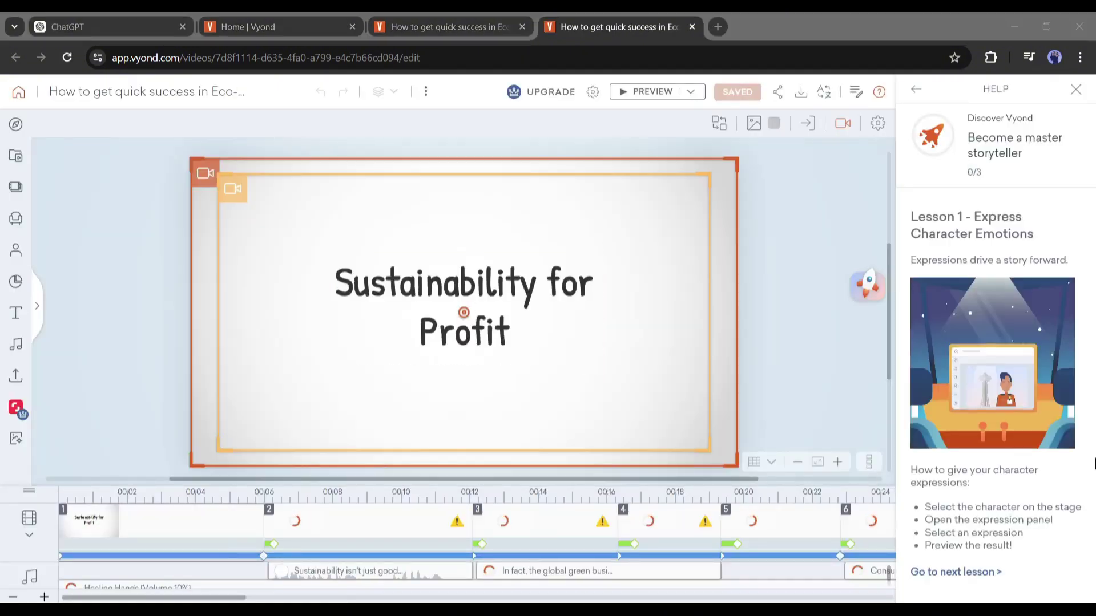
{"action": "left_click", "coordinate": [16, 156]}
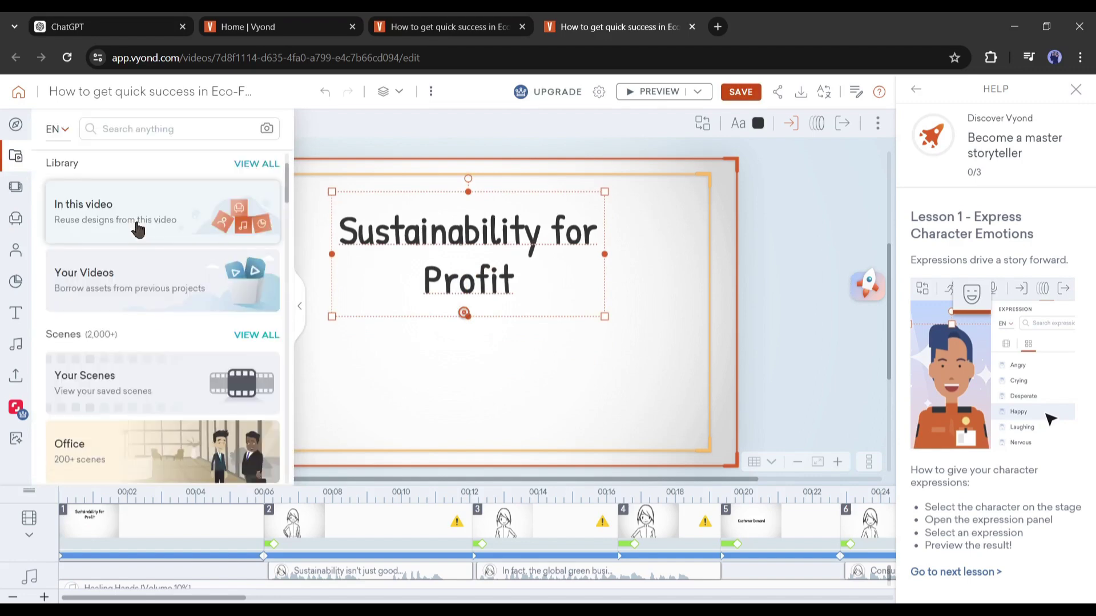
{"action": "scroll", "coordinate": [135, 320], "scroll_direction": "down", "scroll_amount": 6}
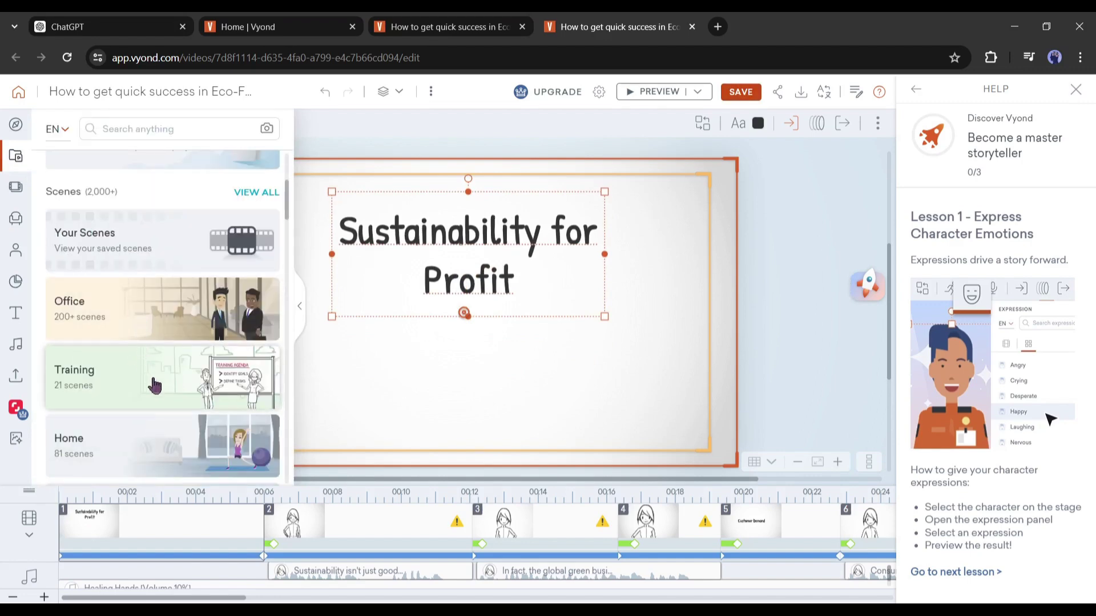
{"action": "scroll", "coordinate": [154, 385], "scroll_direction": "up", "scroll_amount": 1}
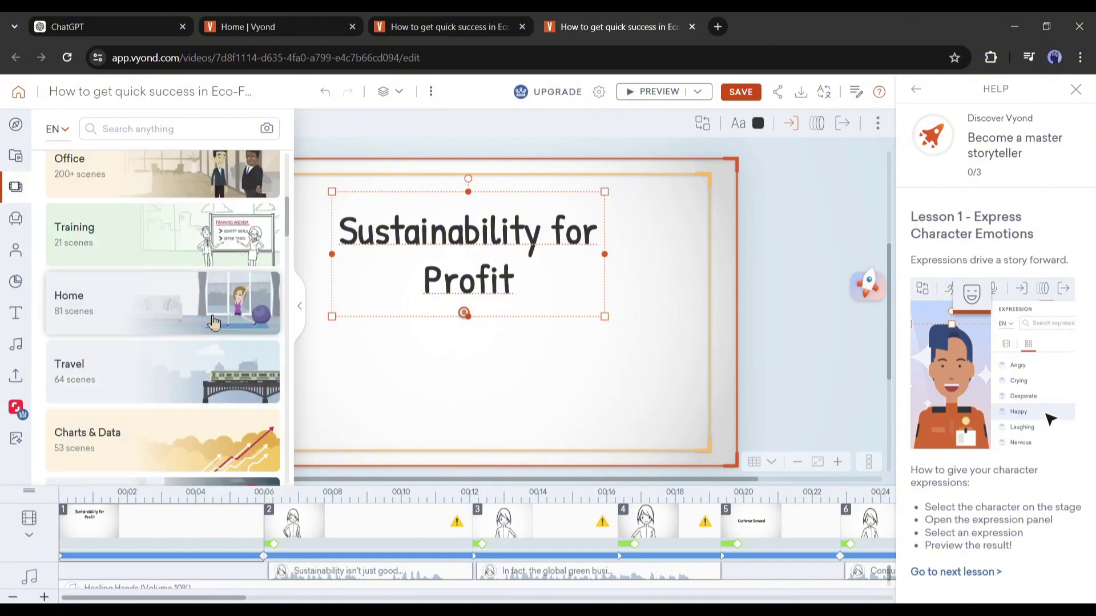
{"action": "left_click", "coordinate": [299, 306]}
{"action": "double_click", "coordinate": [464, 283]}
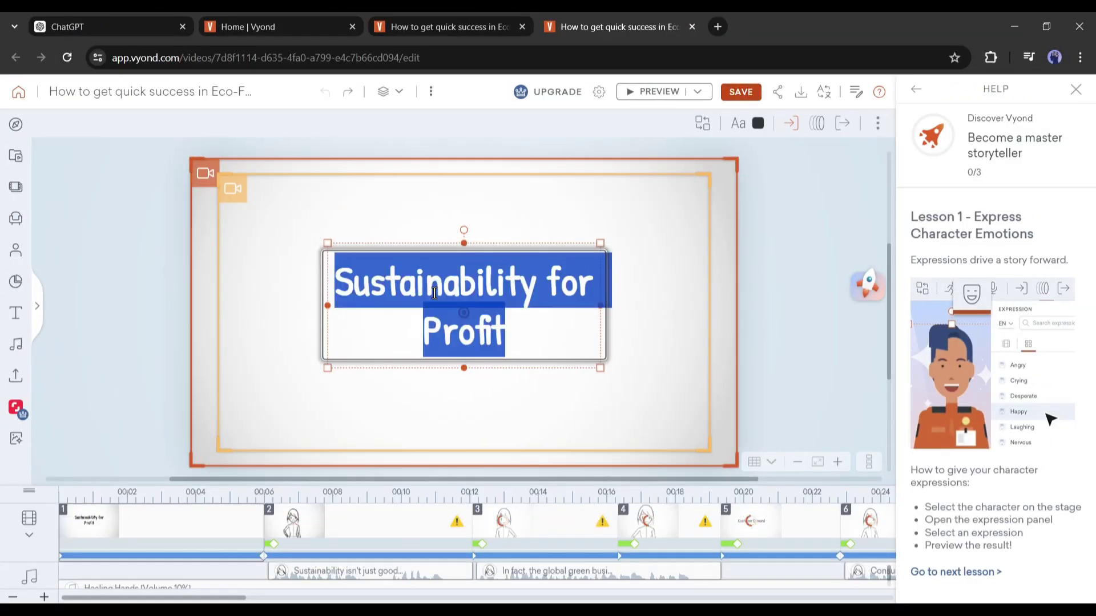
{"action": "left_click", "coordinate": [441, 221]}
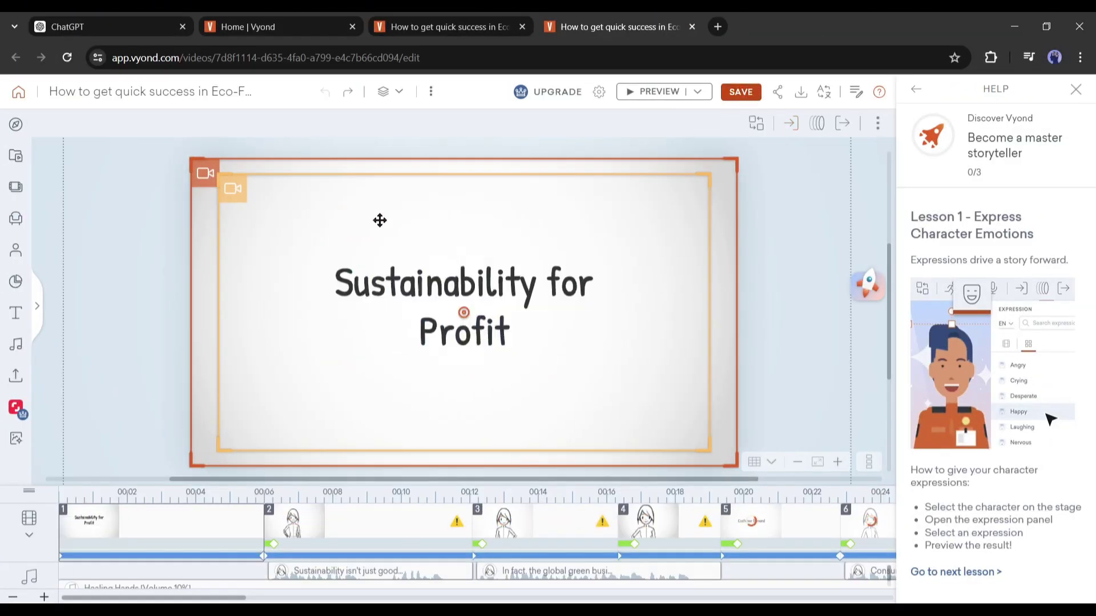
{"action": "left_click", "coordinate": [369, 252]}
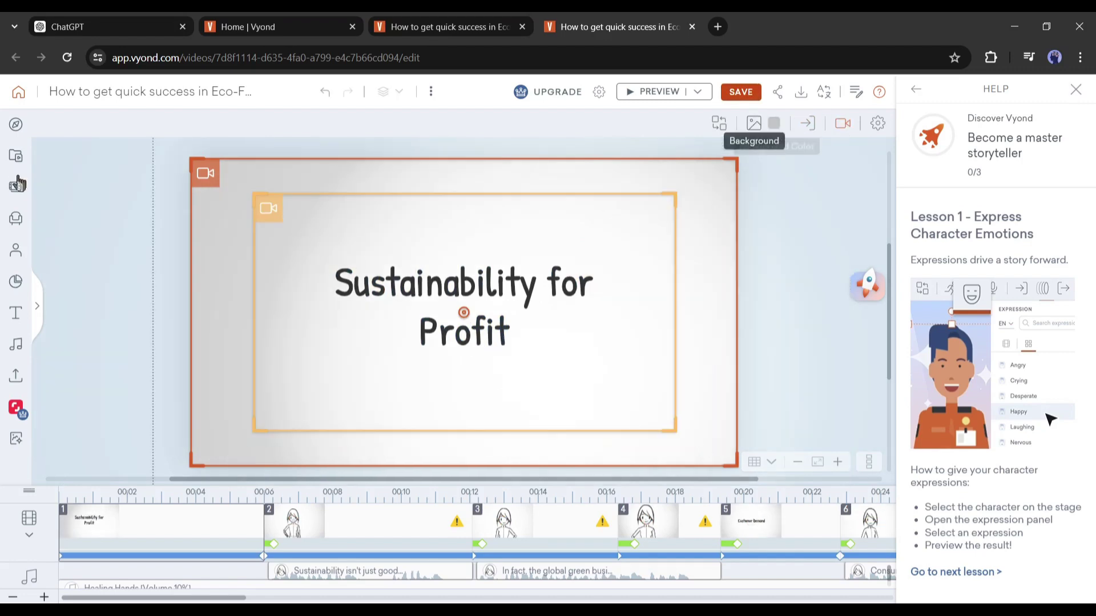
Replace the opening scene with the Staff Training whiteboard template from the Training scenes and title it "Sustainability for Profit"
{"action": "left_click", "coordinate": [18, 160]}
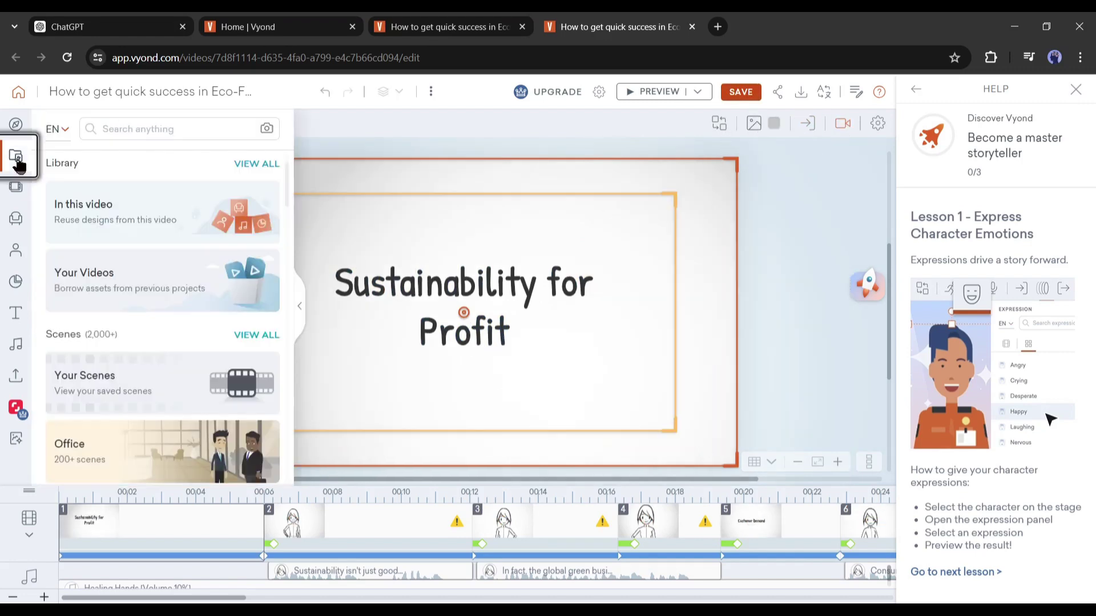
{"action": "scroll", "coordinate": [152, 217], "scroll_direction": "down", "scroll_amount": 3}
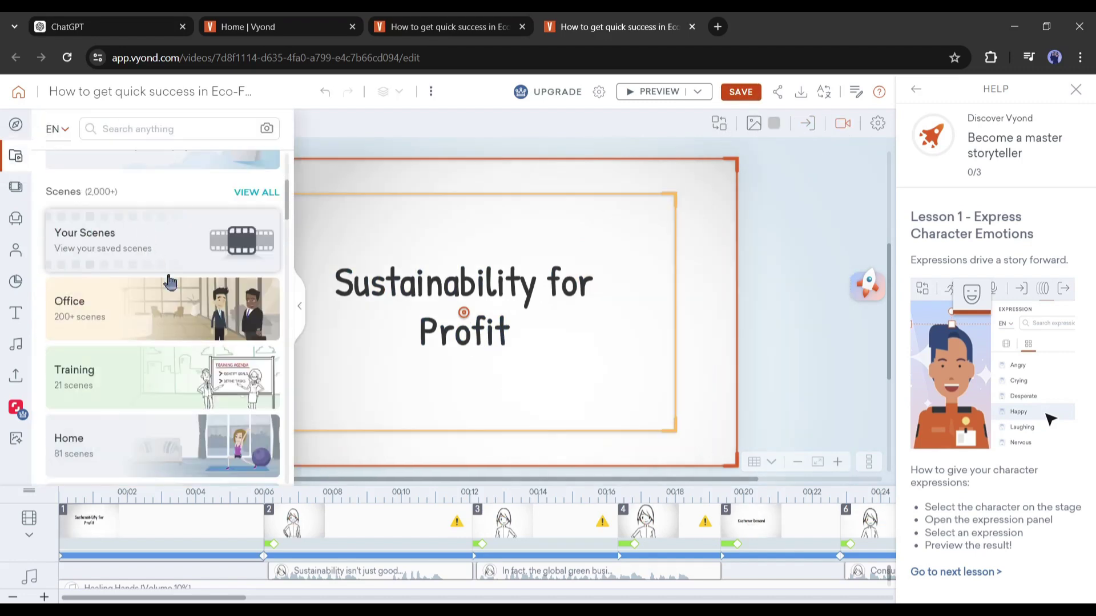
{"action": "scroll", "coordinate": [164, 318], "scroll_direction": "down", "scroll_amount": 6}
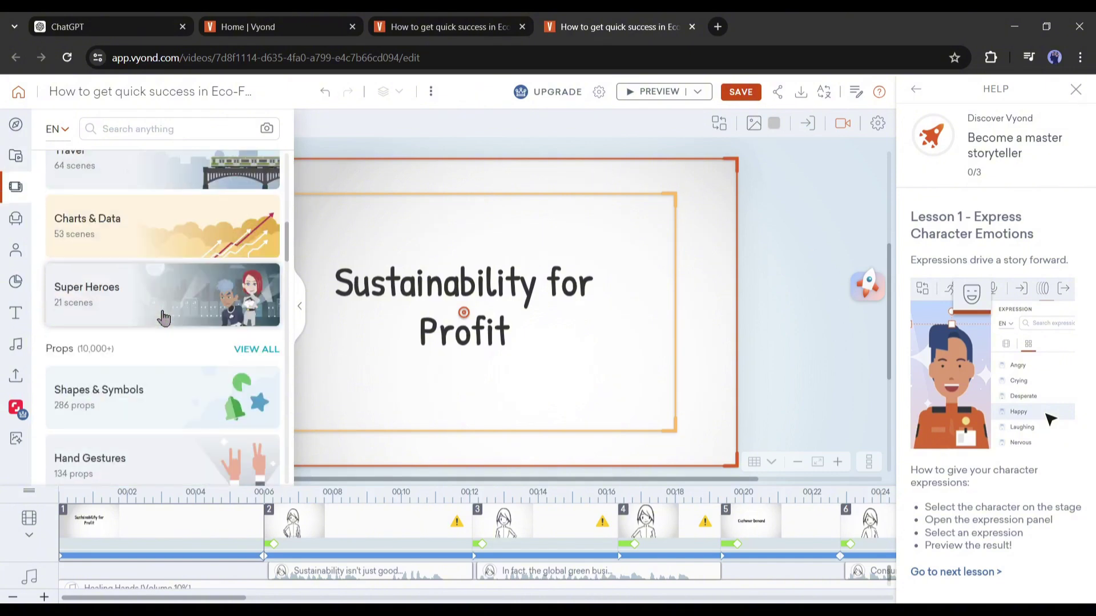
{"action": "scroll", "coordinate": [163, 319], "scroll_direction": "down", "scroll_amount": 3}
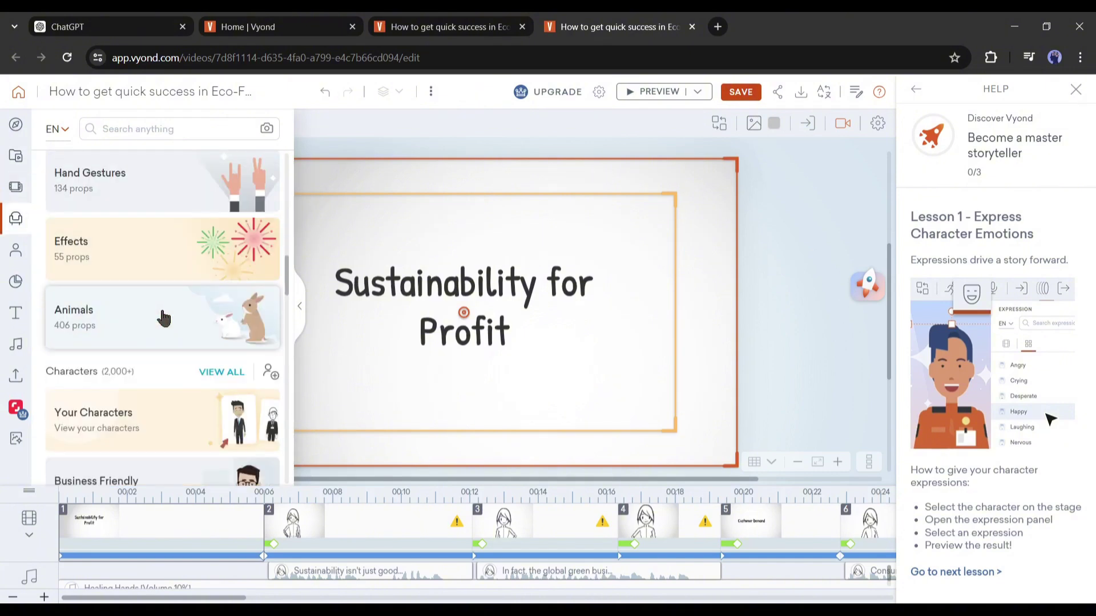
{"action": "scroll", "coordinate": [164, 318], "scroll_direction": "up", "scroll_amount": 6}
{"action": "scroll", "coordinate": [164, 319], "scroll_direction": "up", "scroll_amount": 5}
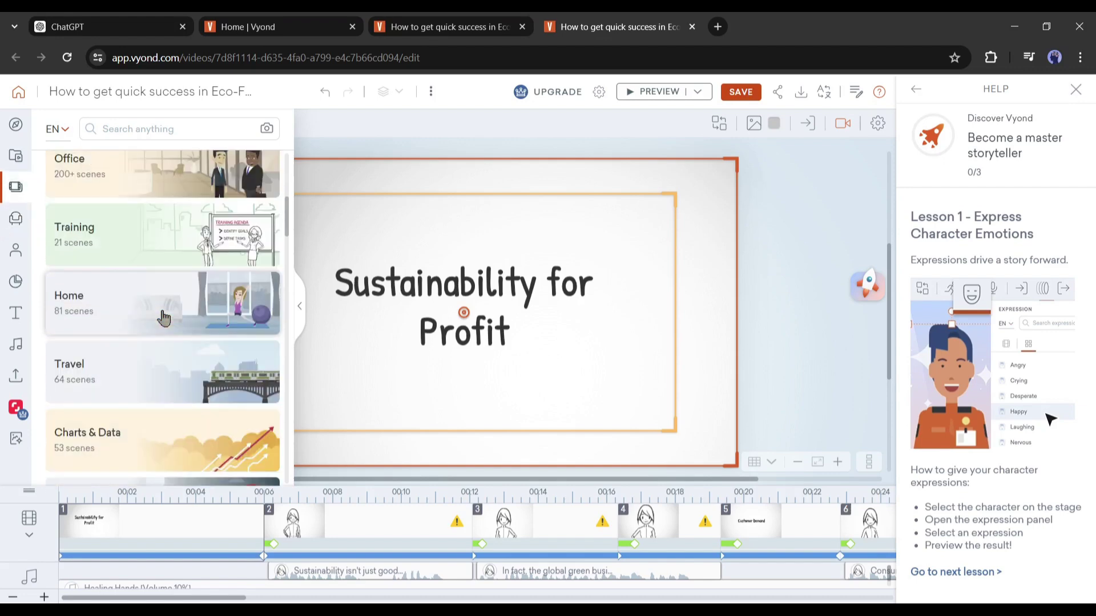
{"action": "left_click", "coordinate": [149, 233]}
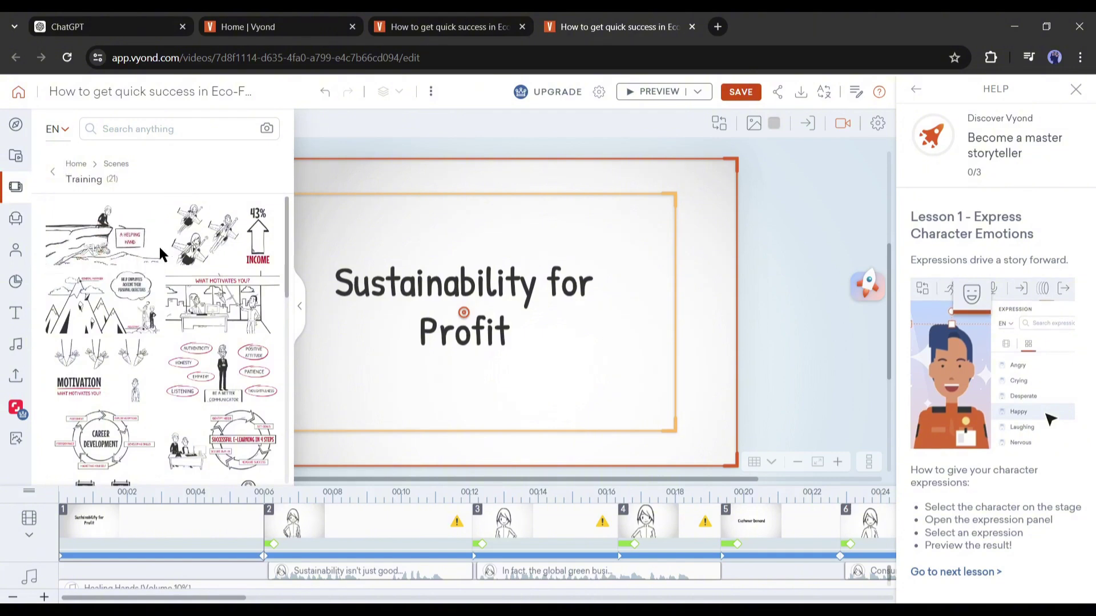
{"action": "scroll", "coordinate": [160, 253], "scroll_direction": "down", "scroll_amount": 3}
{"action": "scroll", "coordinate": [159, 252], "scroll_direction": "down", "scroll_amount": 10}
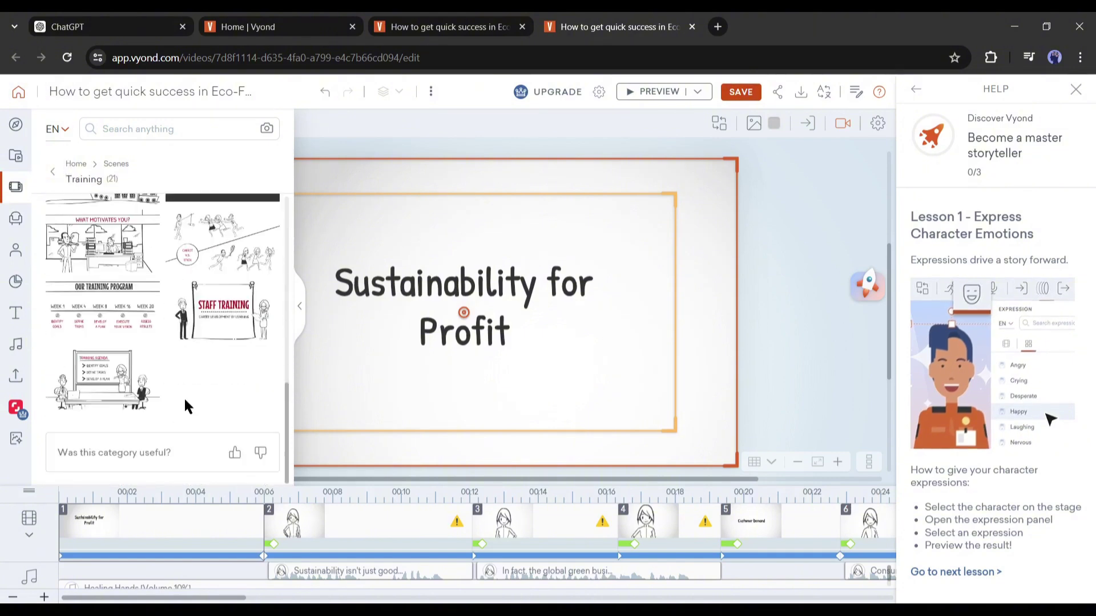
{"action": "left_click_drag", "start_coordinate": [228, 322], "coordinate": [474, 277]}
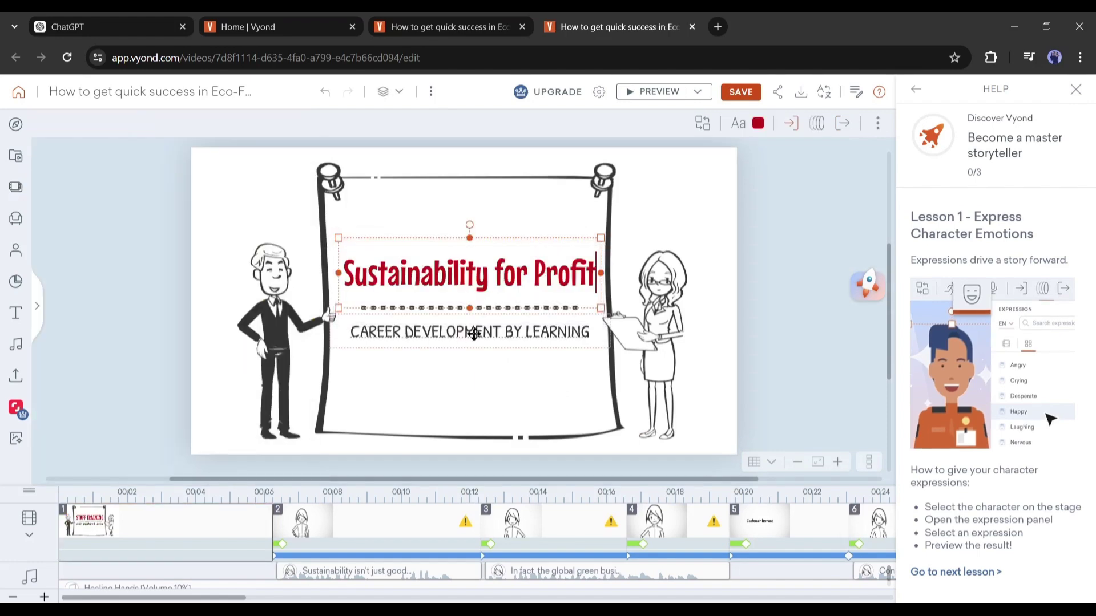
{"action": "left_click", "coordinate": [457, 334]}
{"action": "left_click", "coordinate": [166, 450]}
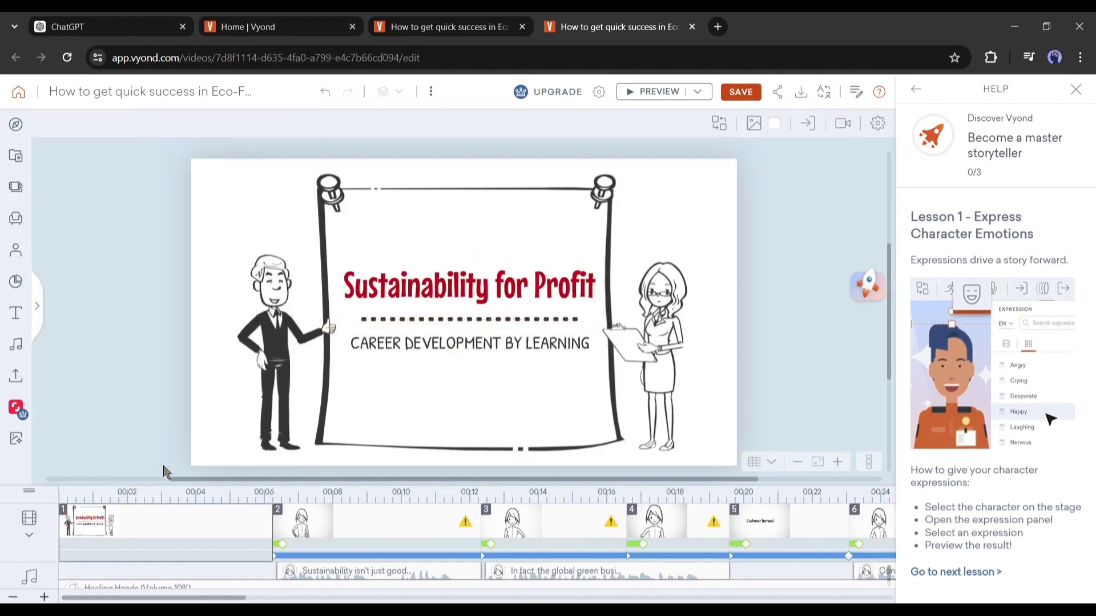
In the second scene, move the woman to the camera frame's left side and place the circular arrows prop from Shapes & Symbols beside her
{"action": "left_click", "coordinate": [365, 517]}
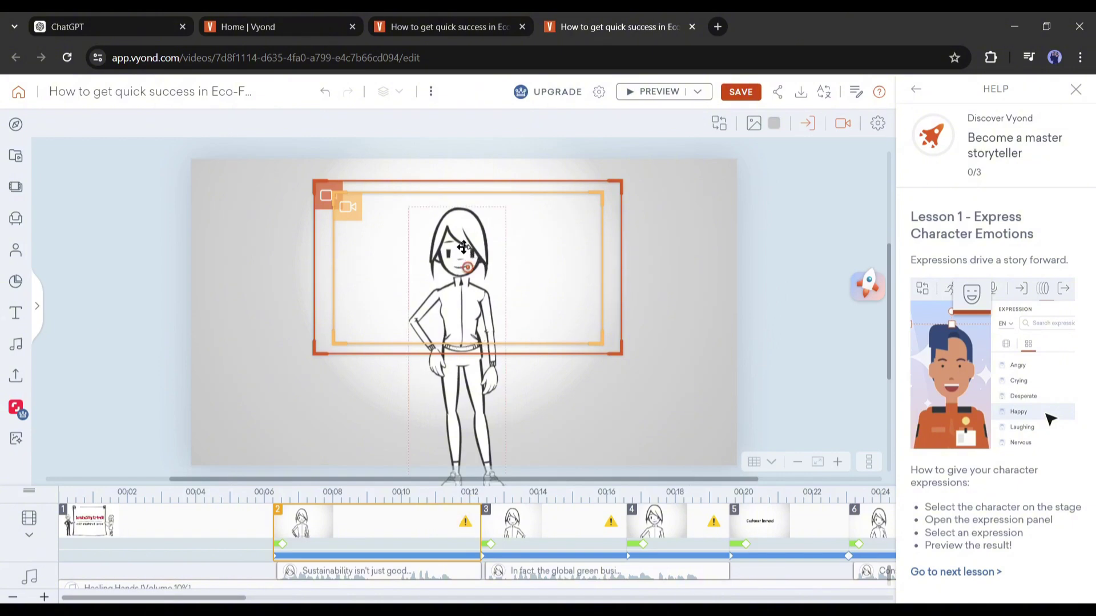
{"action": "left_click_drag", "start_coordinate": [460, 313], "coordinate": [380, 314]}
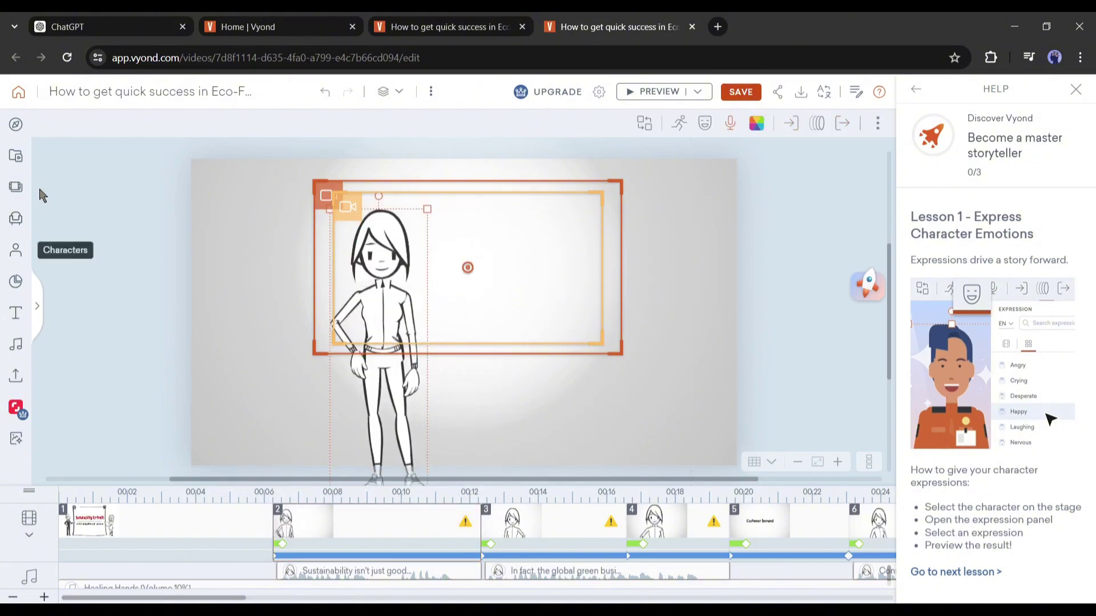
{"action": "left_click", "coordinate": [16, 186]}
{"action": "scroll", "coordinate": [152, 264], "scroll_direction": "down", "scroll_amount": 8}
{"action": "scroll", "coordinate": [142, 269], "scroll_direction": "up", "scroll_amount": 2}
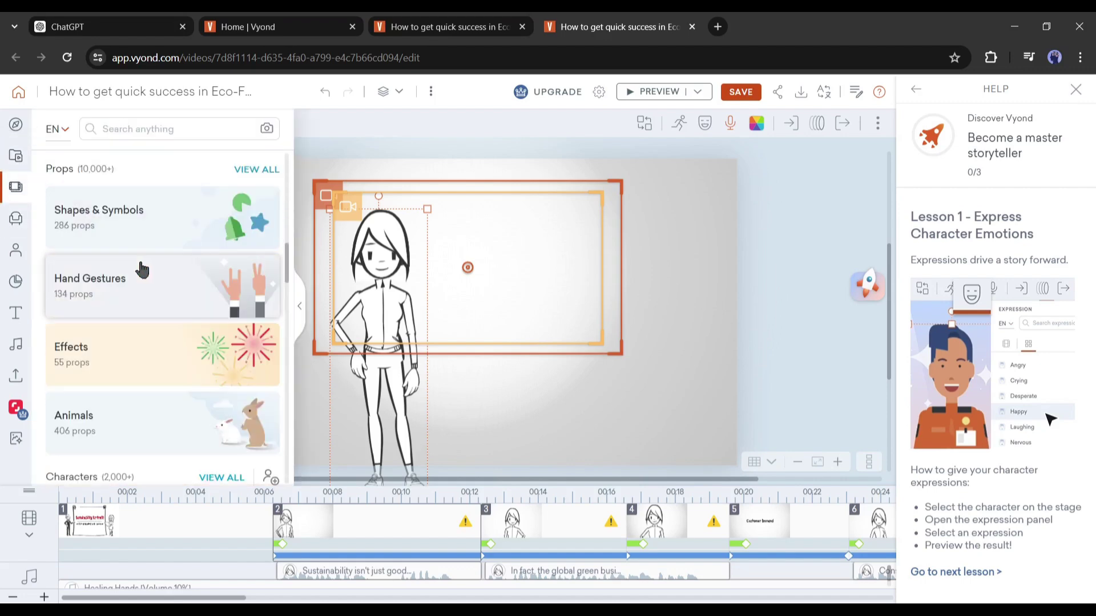
{"action": "left_click", "coordinate": [142, 270]}
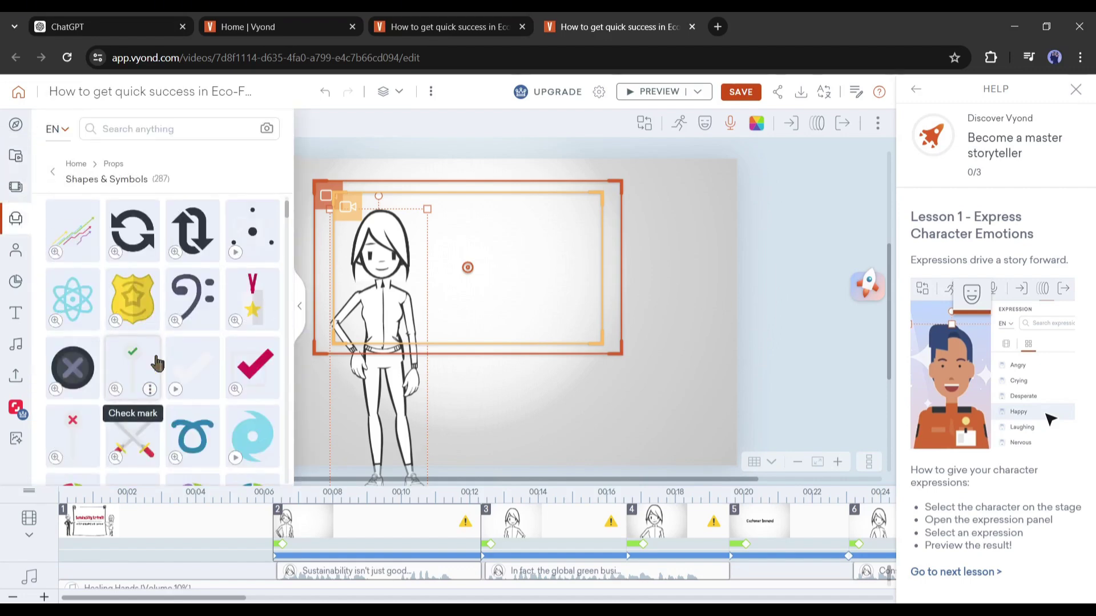
{"action": "scroll", "coordinate": [155, 360], "scroll_direction": "up", "scroll_amount": 1}
{"action": "left_click", "coordinate": [143, 309]}
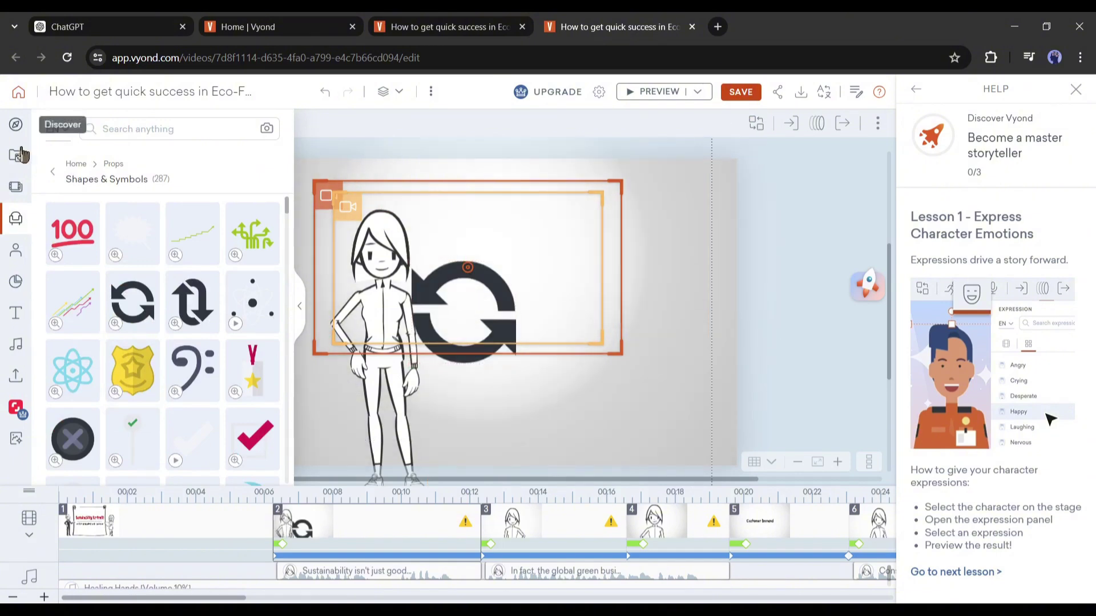
{"action": "left_click", "coordinate": [16, 219]}
{"action": "left_click_drag", "start_coordinate": [468, 273], "coordinate": [525, 222]}
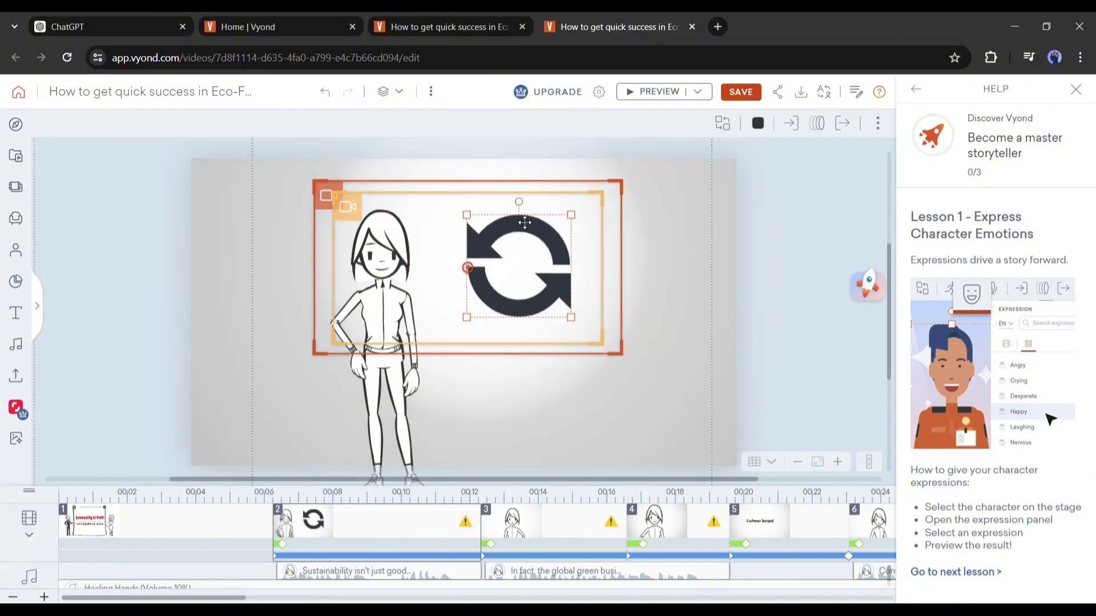
{"action": "left_click", "coordinate": [1076, 89]}
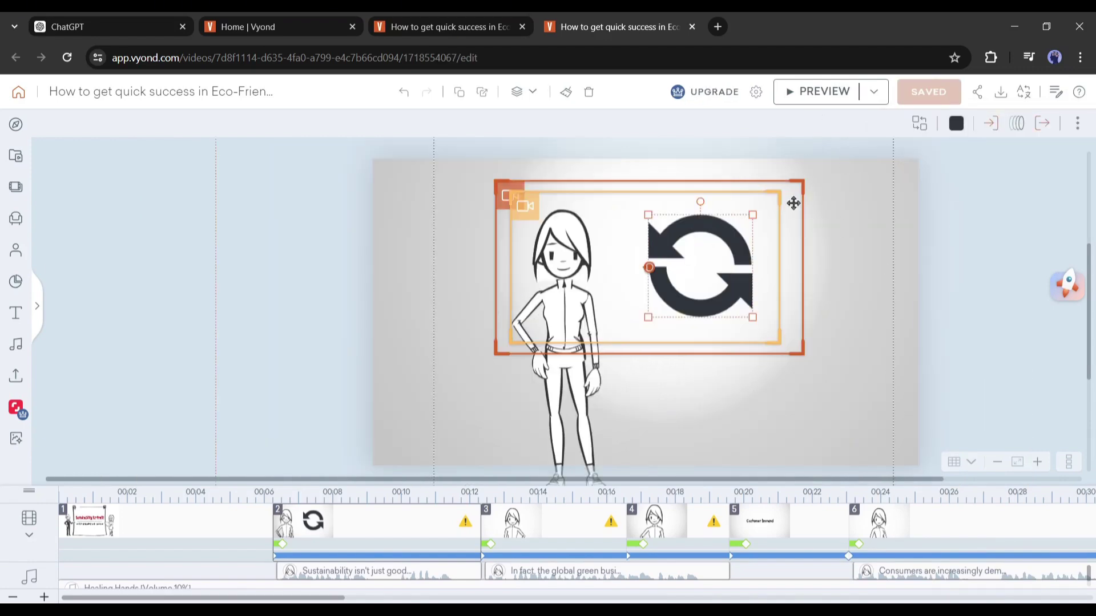
Set the circular arrows' enter effect to Hand Slide - Real Hand - Lower Left
{"action": "left_click", "coordinate": [991, 126]}
{"action": "left_click", "coordinate": [1053, 186]}
{"action": "scroll", "coordinate": [871, 340], "scroll_direction": "down", "scroll_amount": 5}
{"action": "scroll", "coordinate": [961, 399], "scroll_direction": "up", "scroll_amount": 5}
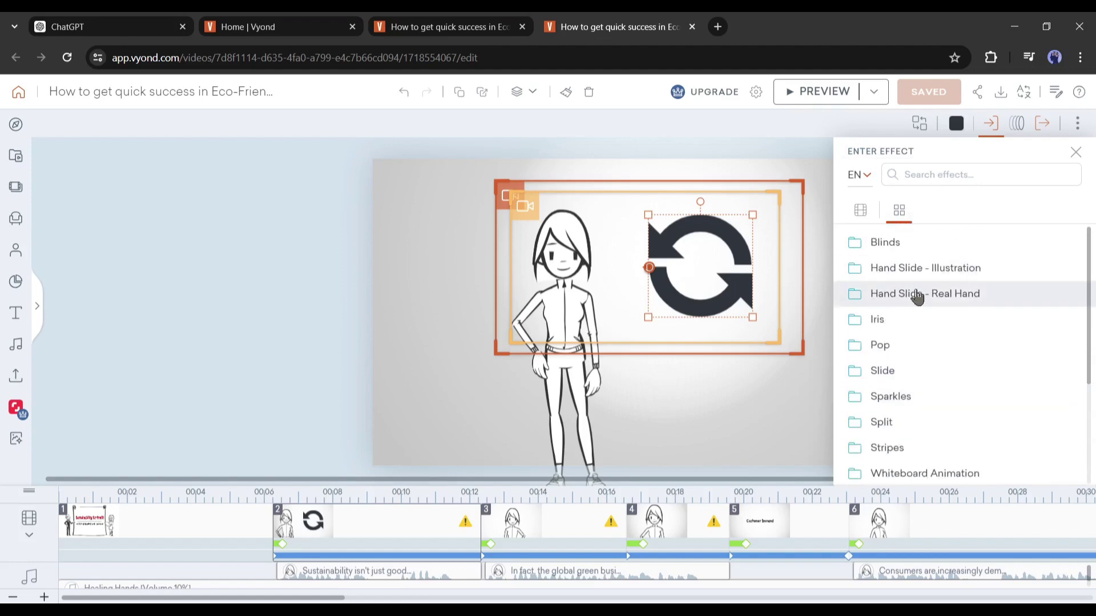
{"action": "left_click", "coordinate": [891, 295]}
{"action": "scroll", "coordinate": [924, 313], "scroll_direction": "down", "scroll_amount": 1}
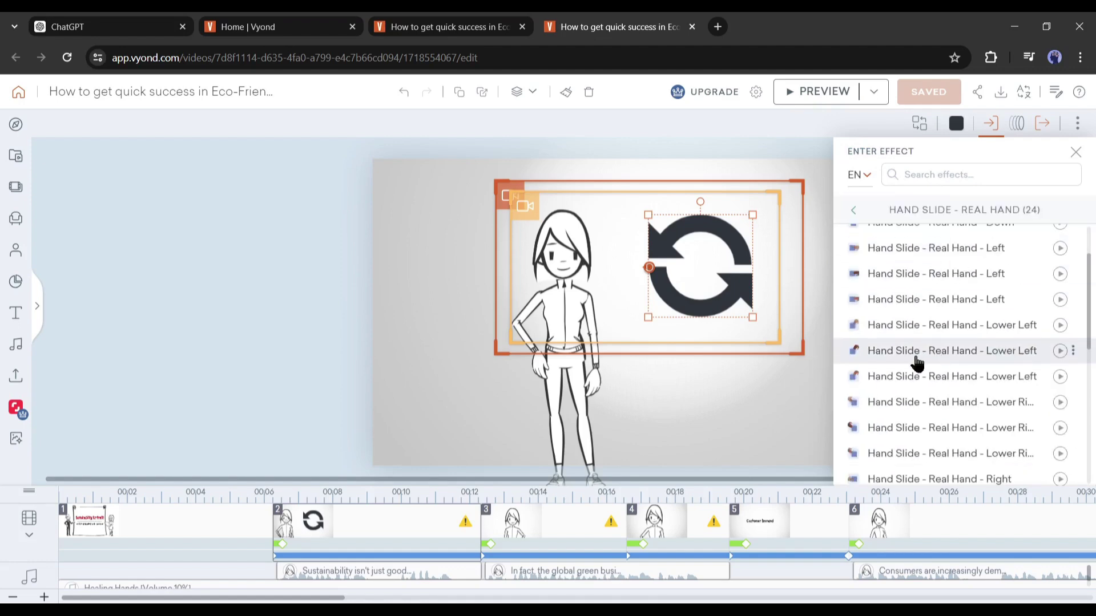
{"action": "left_click", "coordinate": [903, 357]}
Look through the Hand Slide - Real Hand exit effects for the circular arrows
{"action": "left_click", "coordinate": [1042, 124]}
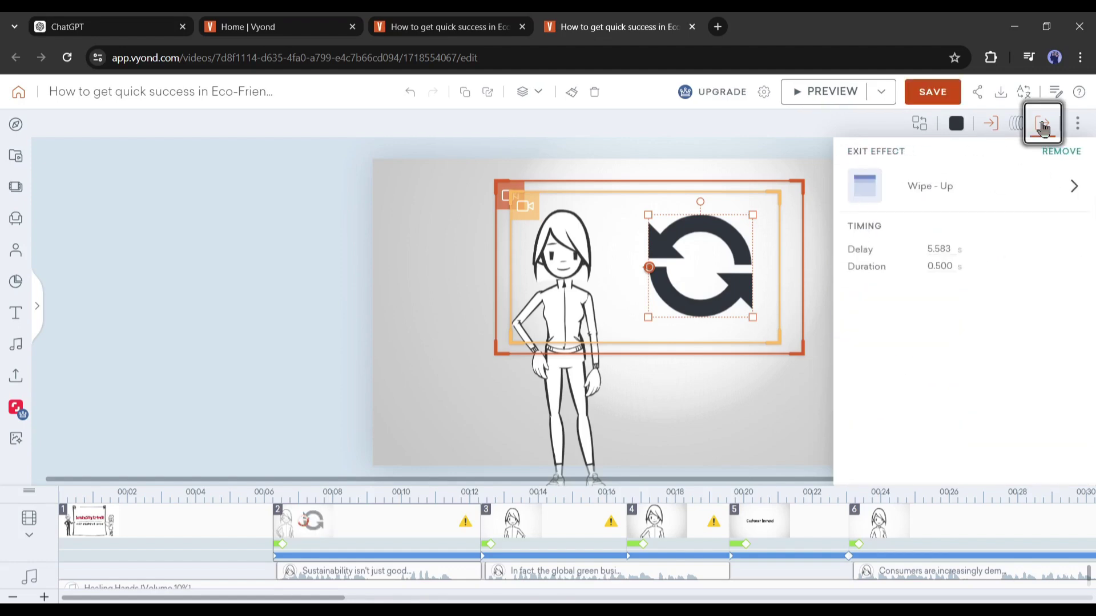
{"action": "left_click", "coordinate": [1064, 188]}
{"action": "left_click", "coordinate": [893, 301]}
{"action": "scroll", "coordinate": [899, 296], "scroll_direction": "down", "scroll_amount": 4}
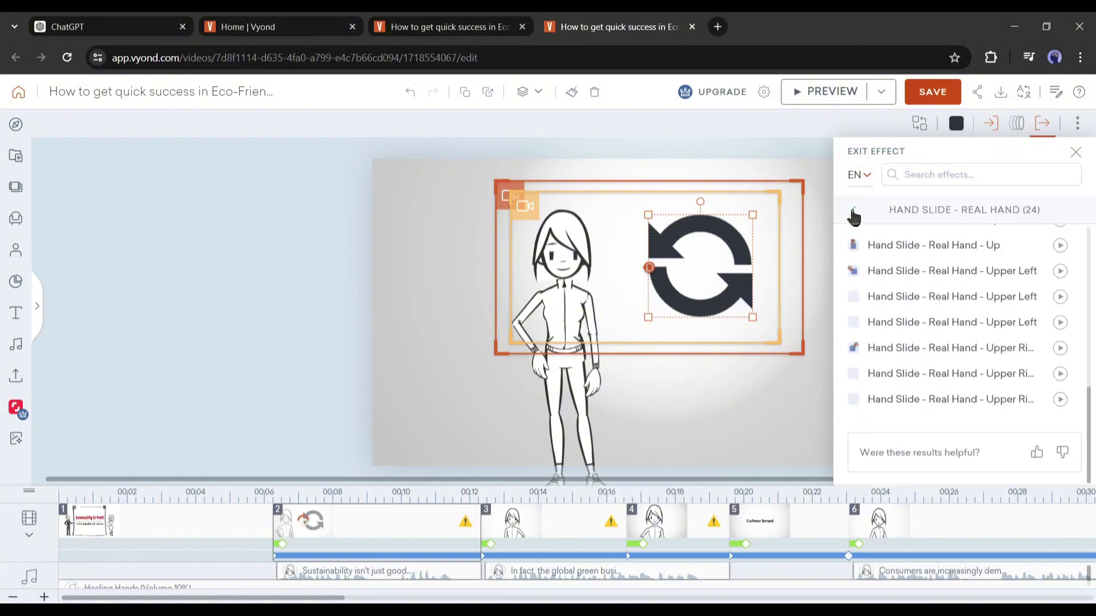
{"action": "left_click", "coordinate": [854, 215]}
{"action": "left_click", "coordinate": [934, 304]}
{"action": "left_click", "coordinate": [935, 297]}
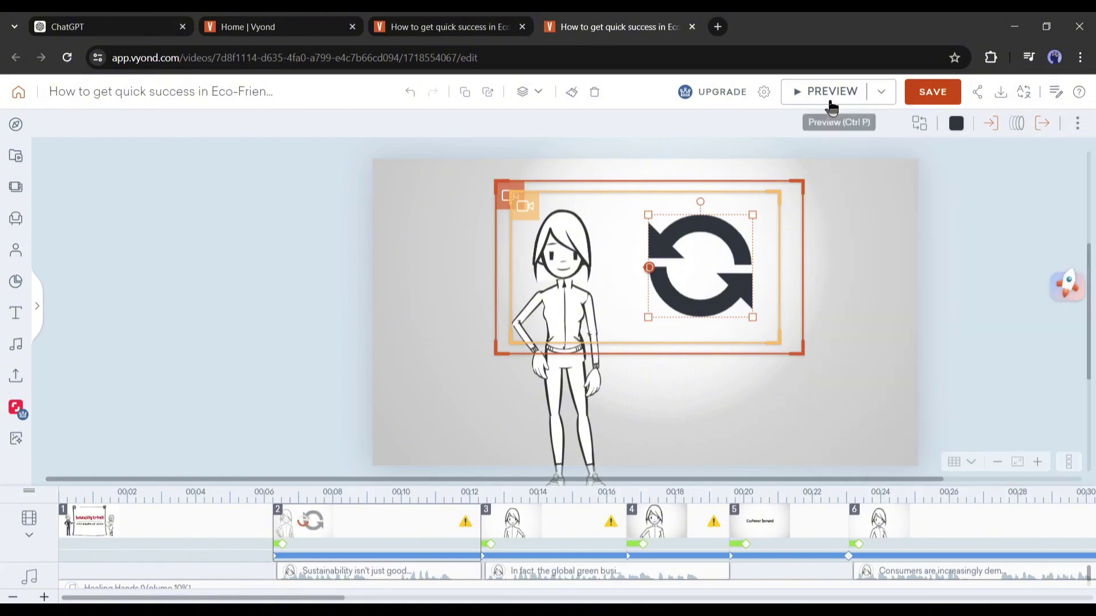
{"action": "left_click", "coordinate": [822, 97]}
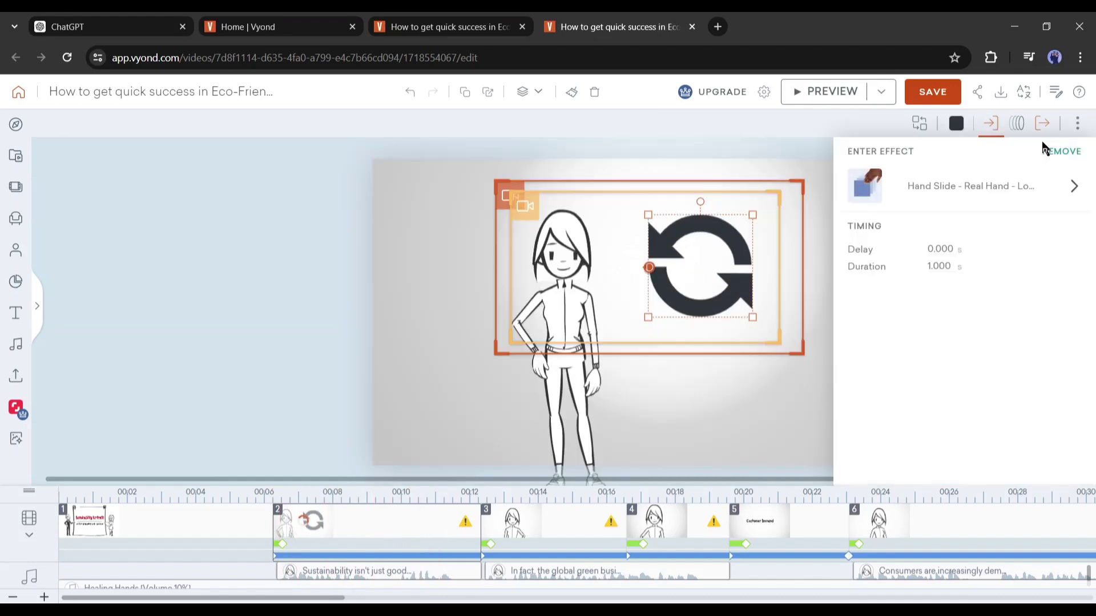
Browse the exit effect categories for the circular arrows, including the Hand Slide - Real Hand and Stripes effects
{"action": "left_click", "coordinate": [1043, 126]}
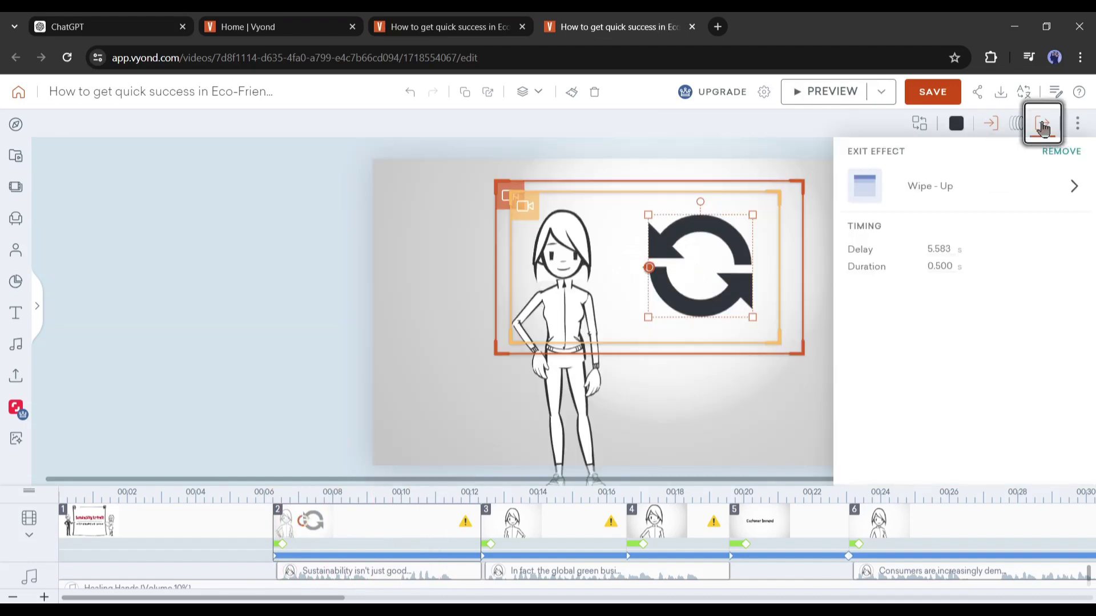
{"action": "left_click", "coordinate": [1064, 186]}
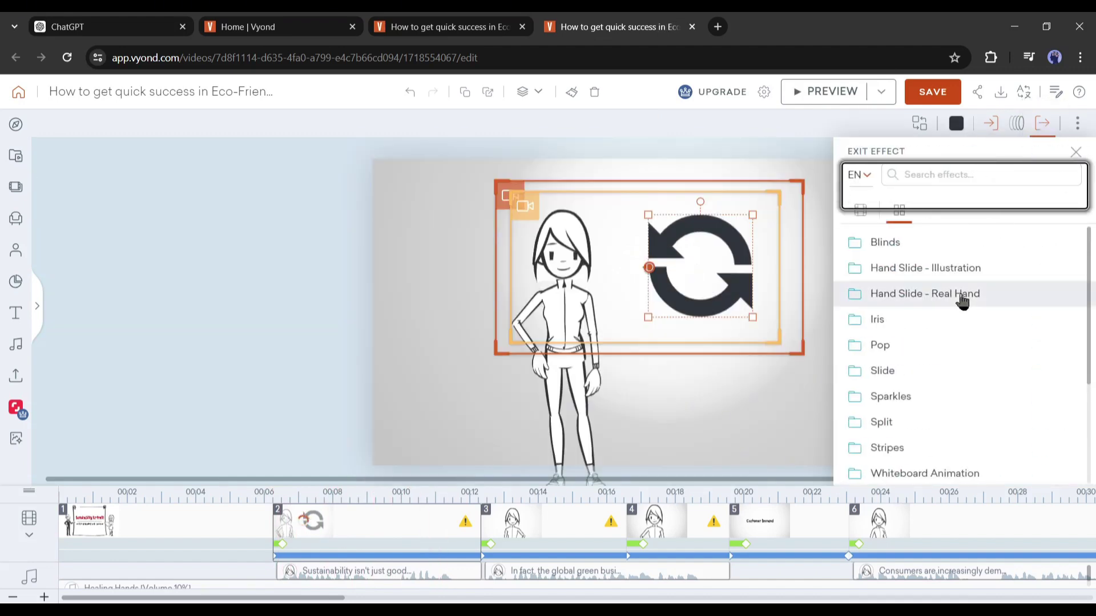
{"action": "left_click", "coordinate": [894, 299]}
{"action": "scroll", "coordinate": [902, 371], "scroll_direction": "down", "scroll_amount": 8}
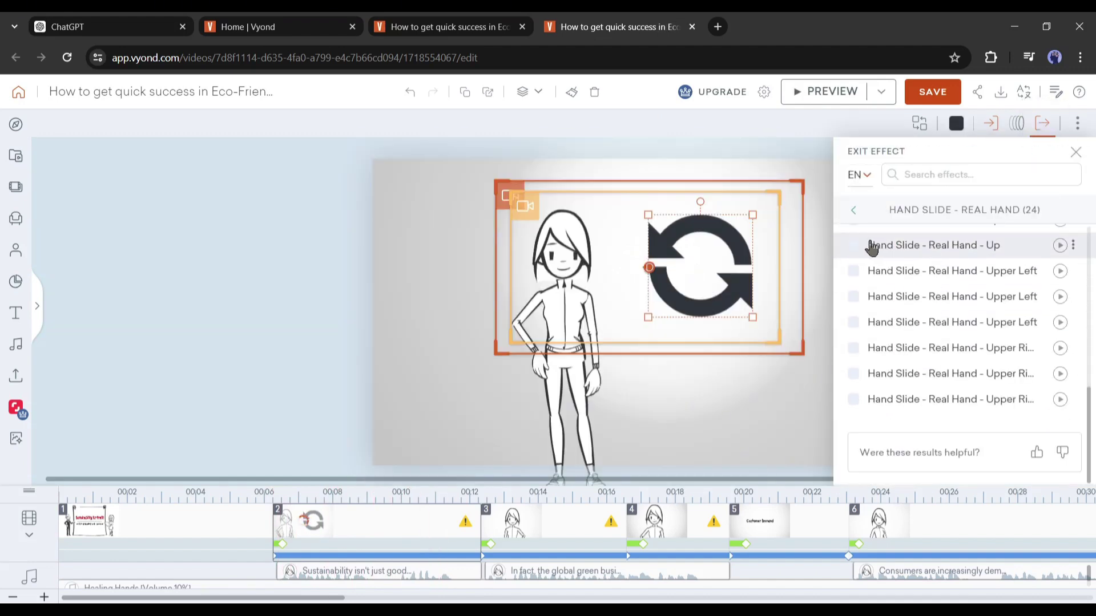
{"action": "left_click", "coordinate": [854, 210]}
{"action": "scroll", "coordinate": [927, 357], "scroll_direction": "down", "scroll_amount": 3}
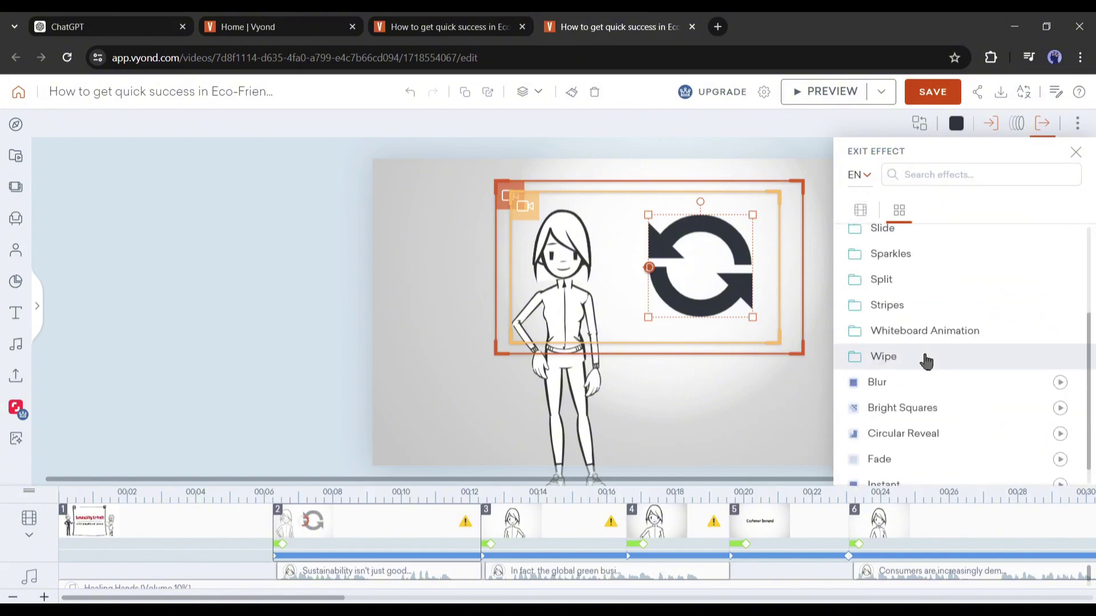
{"action": "left_click", "coordinate": [918, 304]}
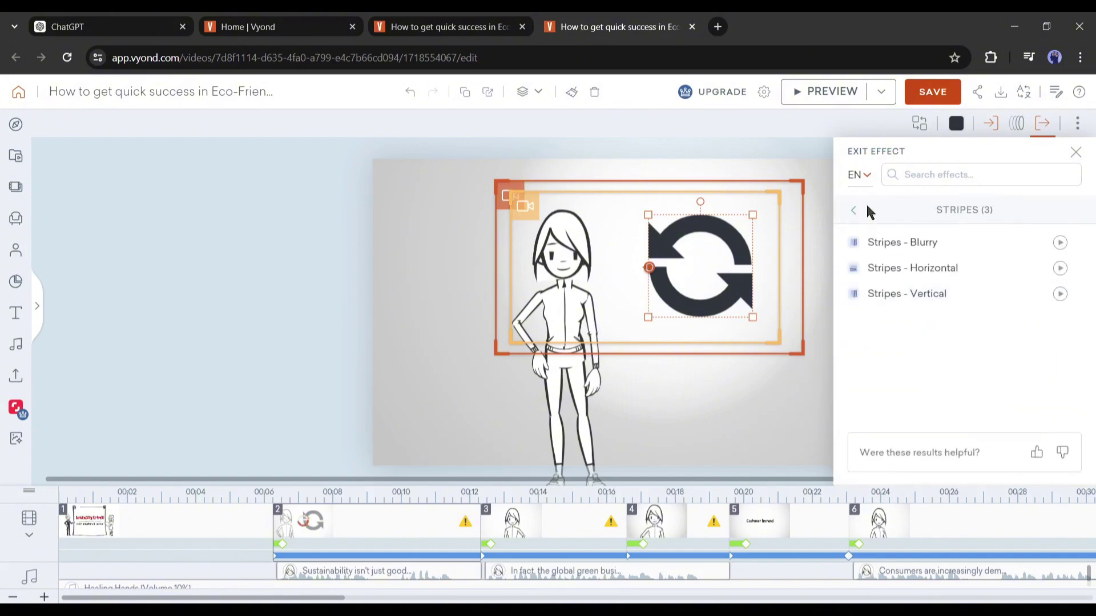
{"action": "left_click", "coordinate": [856, 214]}
Preview the edited video and view its video download options
{"action": "key", "text": "space"}
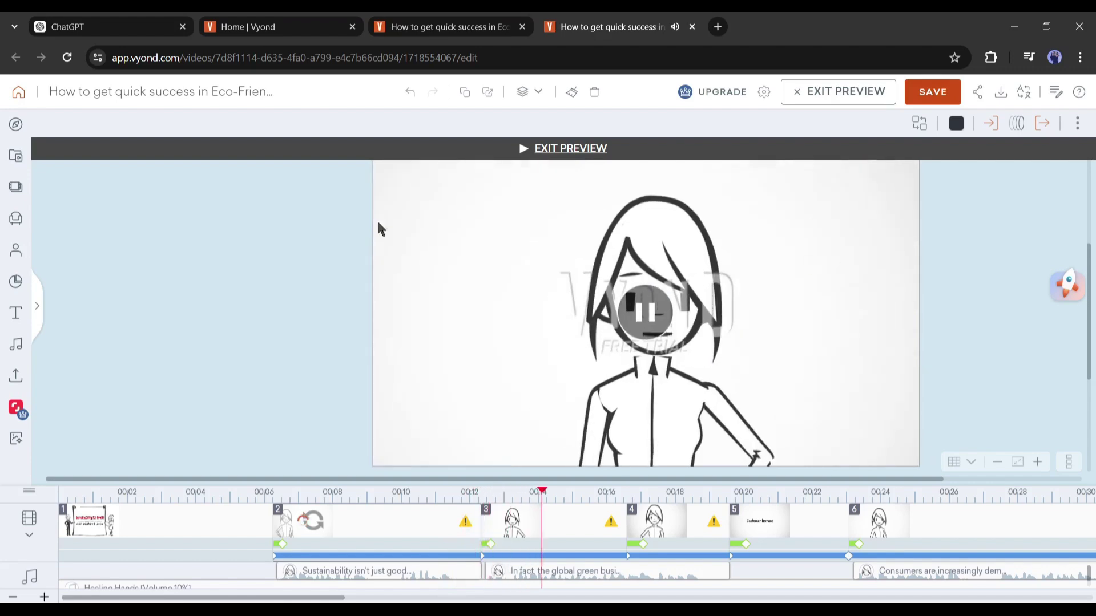
{"action": "left_click", "coordinate": [570, 156]}
{"action": "left_click", "coordinate": [1001, 91]}
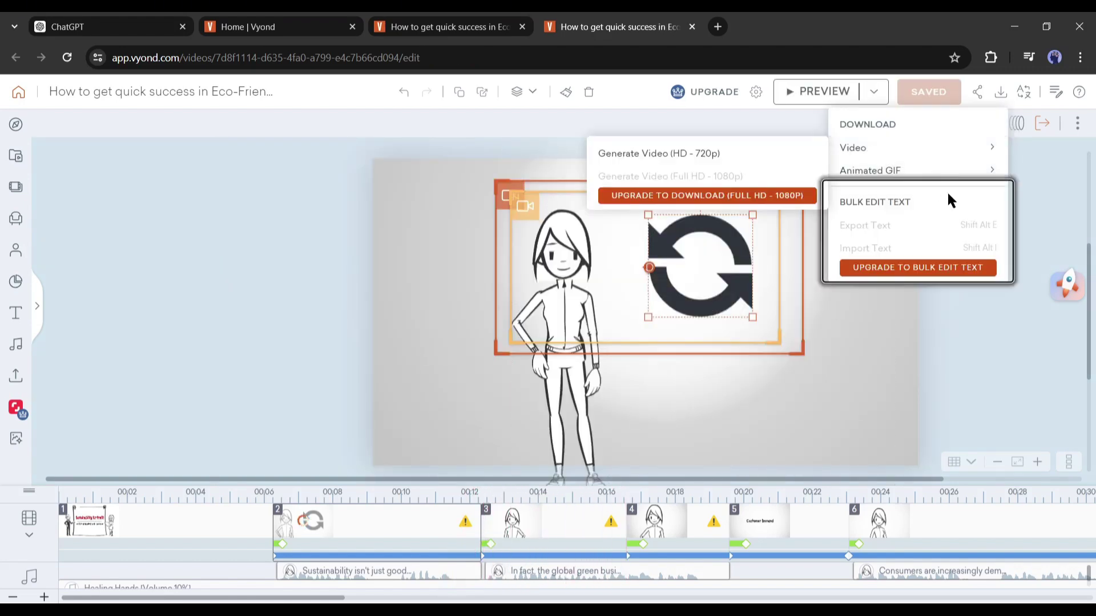
Return to the Vyond home page and create a new blank video in Vyond Studio
{"action": "left_click", "coordinate": [18, 95]}
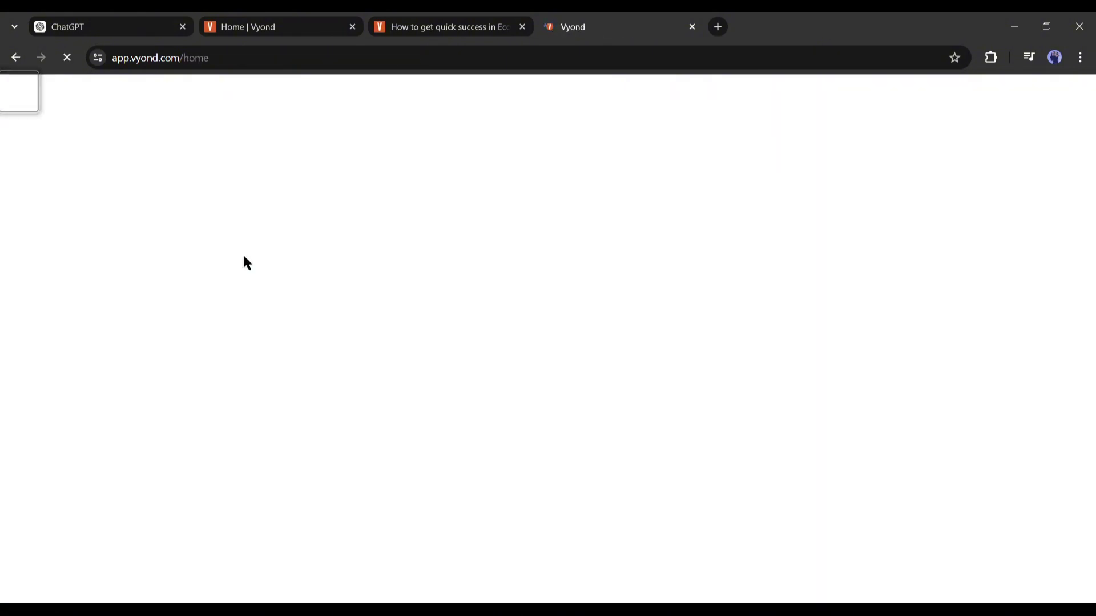
{"action": "left_click", "coordinate": [522, 27]}
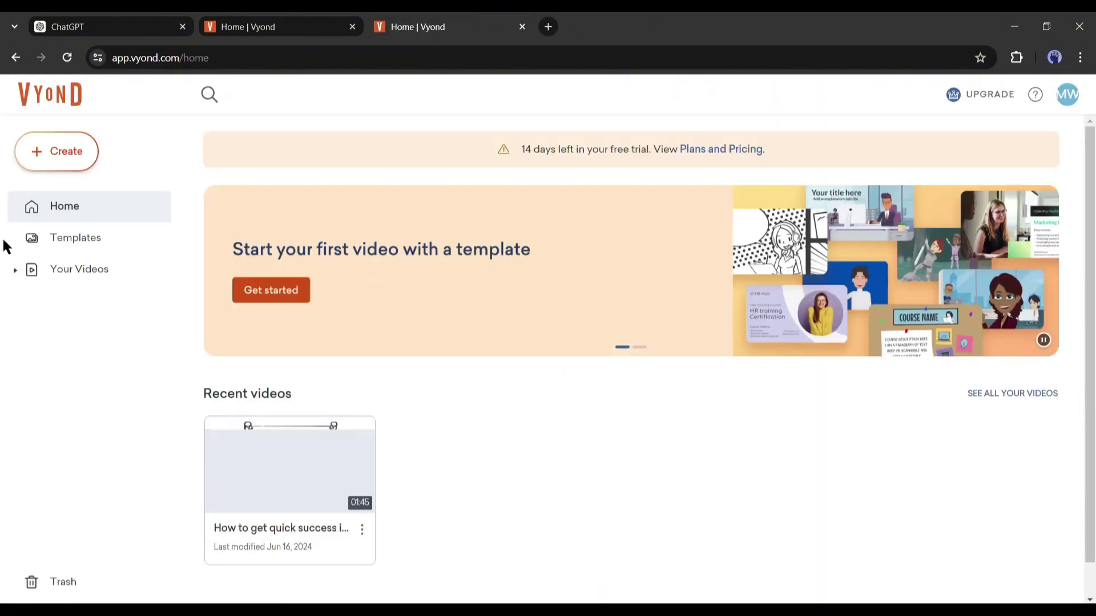
{"action": "left_click", "coordinate": [71, 155]}
{"action": "left_click", "coordinate": [75, 220]}
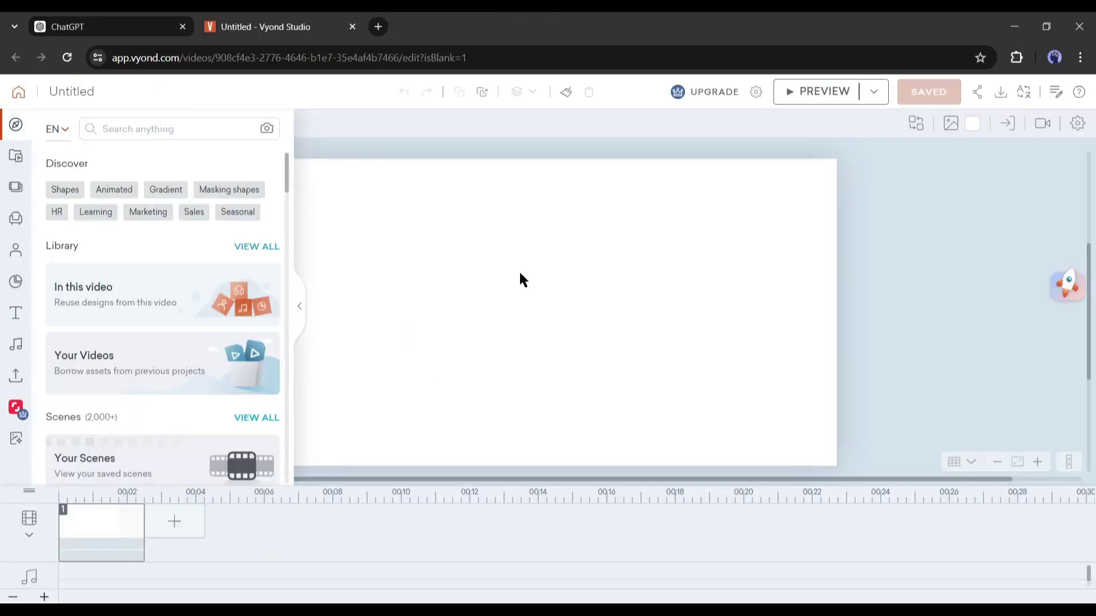
{"action": "left_click", "coordinate": [300, 308]}
In the ChatGPT storyboard, copy Scene 1's visual description "A globe surrounded by green plants and eco-friendly icons"
{"action": "left_click", "coordinate": [137, 26]}
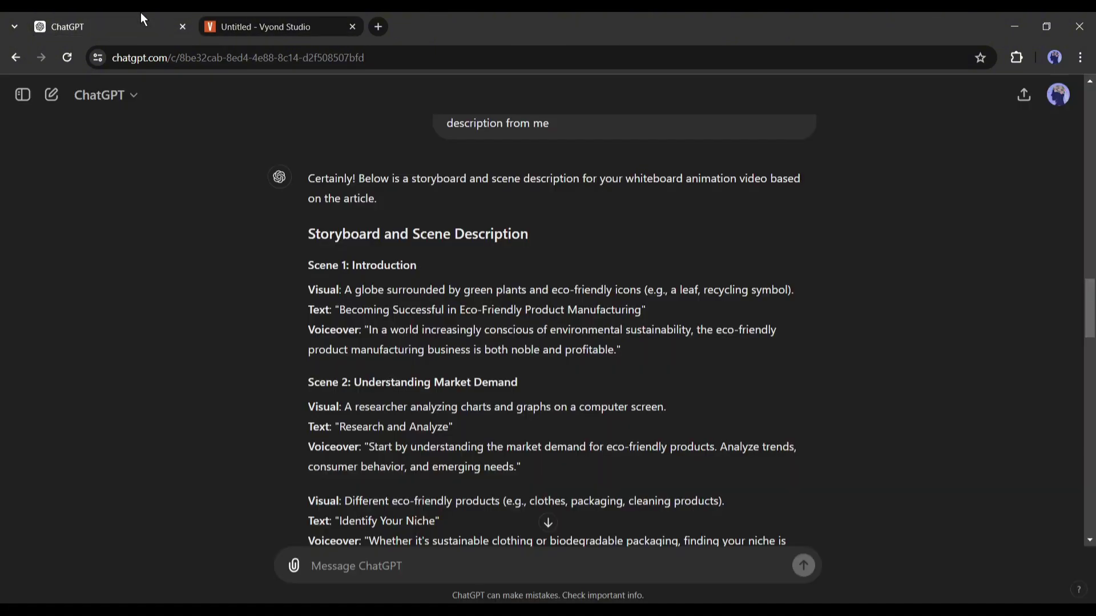
{"action": "scroll", "coordinate": [460, 336], "scroll_direction": "up", "scroll_amount": 2}
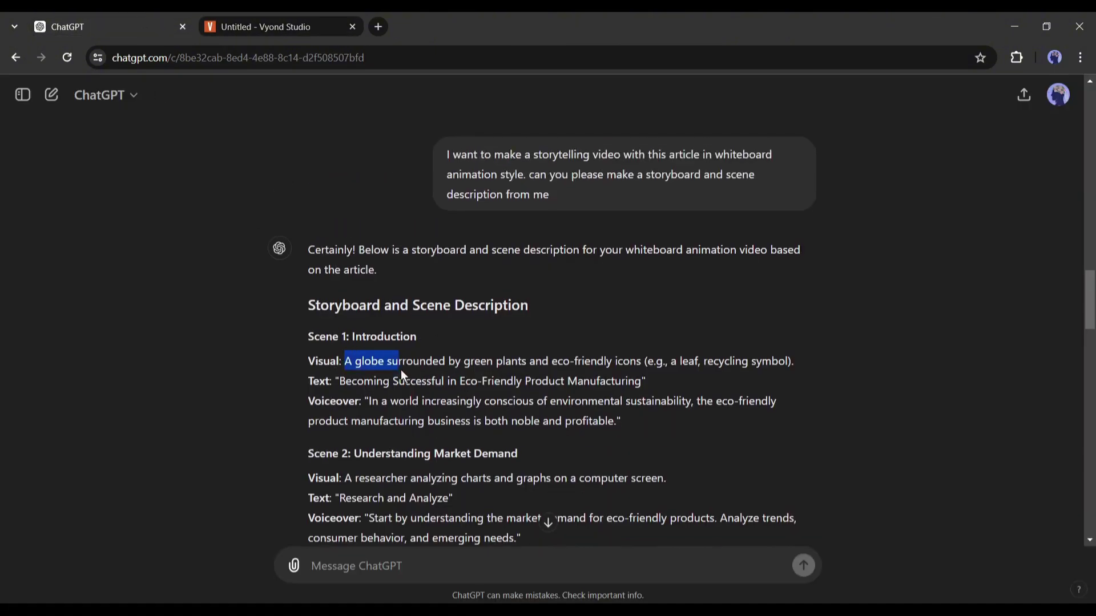
{"action": "left_click_drag", "start_coordinate": [392, 374], "coordinate": [495, 366]}
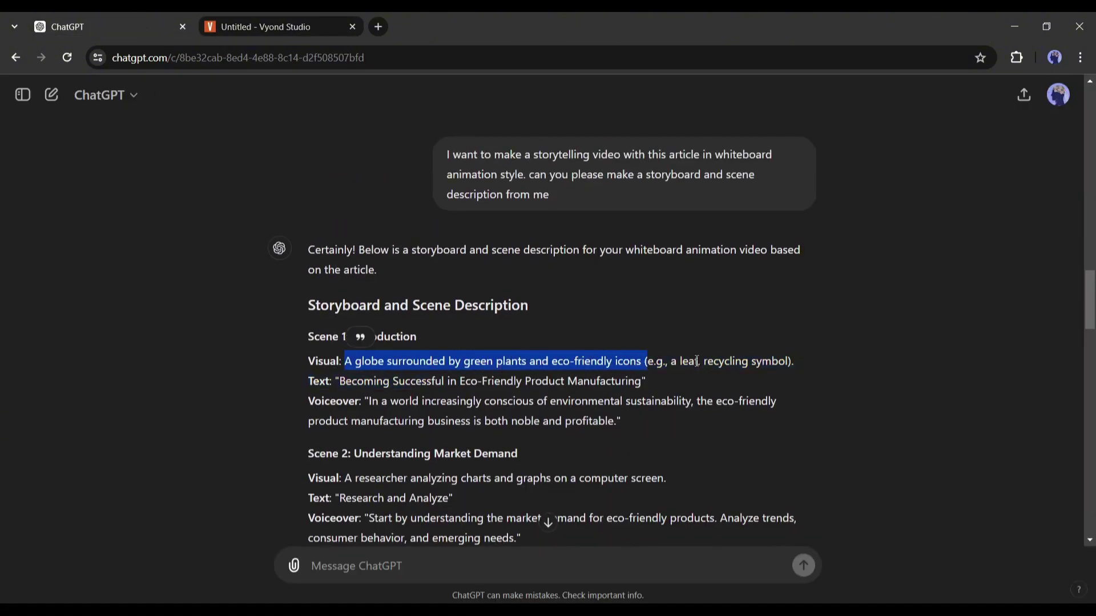
{"action": "left_click_drag", "start_coordinate": [698, 361], "coordinate": [793, 360]}
{"action": "left_click", "coordinate": [376, 365]}
{"action": "left_click_drag", "start_coordinate": [344, 363], "coordinate": [503, 361]}
{"action": "key", "text": "ctrl+c"}
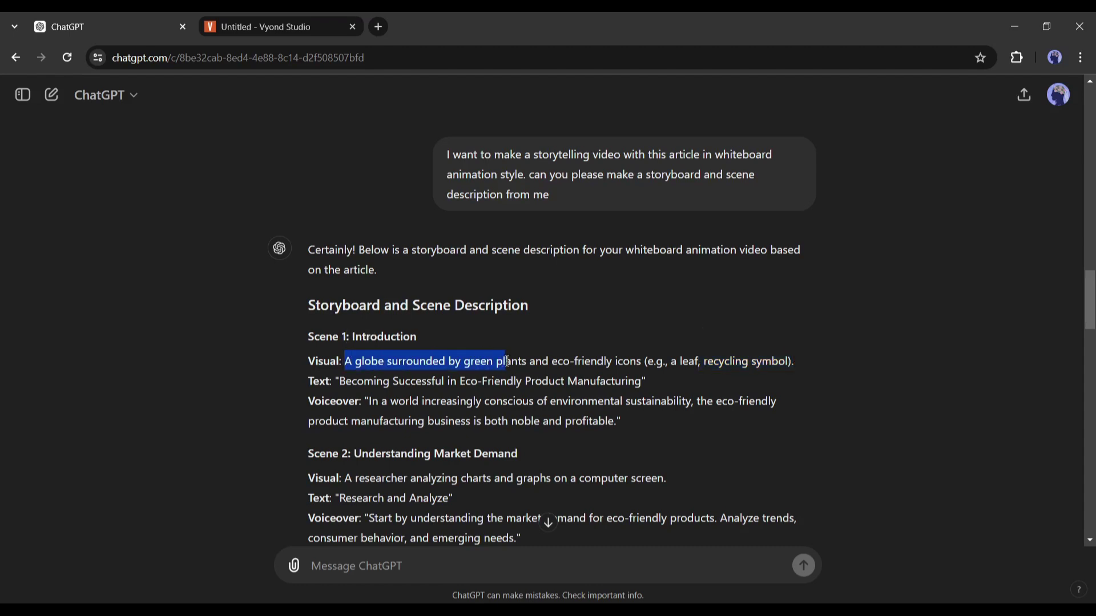
Switch to Vyond Studio, search the asset library for the copied globe description and browse the matching props
{"action": "key", "text": "ctrl+Tab"}
{"action": "left_click", "coordinate": [15, 158]}
{"action": "left_click", "coordinate": [160, 128]}
{"action": "key", "text": "ctrl+v"}
{"action": "key", "text": "Return"}
{"action": "scroll", "coordinate": [189, 286], "scroll_direction": "down", "scroll_amount": 10}
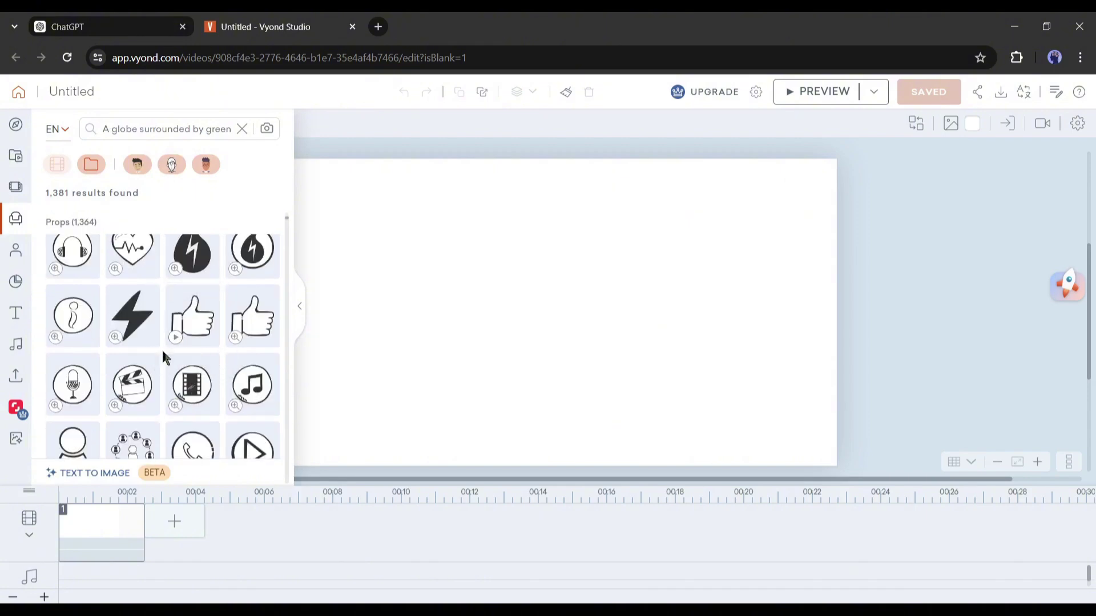
{"action": "scroll", "coordinate": [164, 357], "scroll_direction": "down", "scroll_amount": 15}
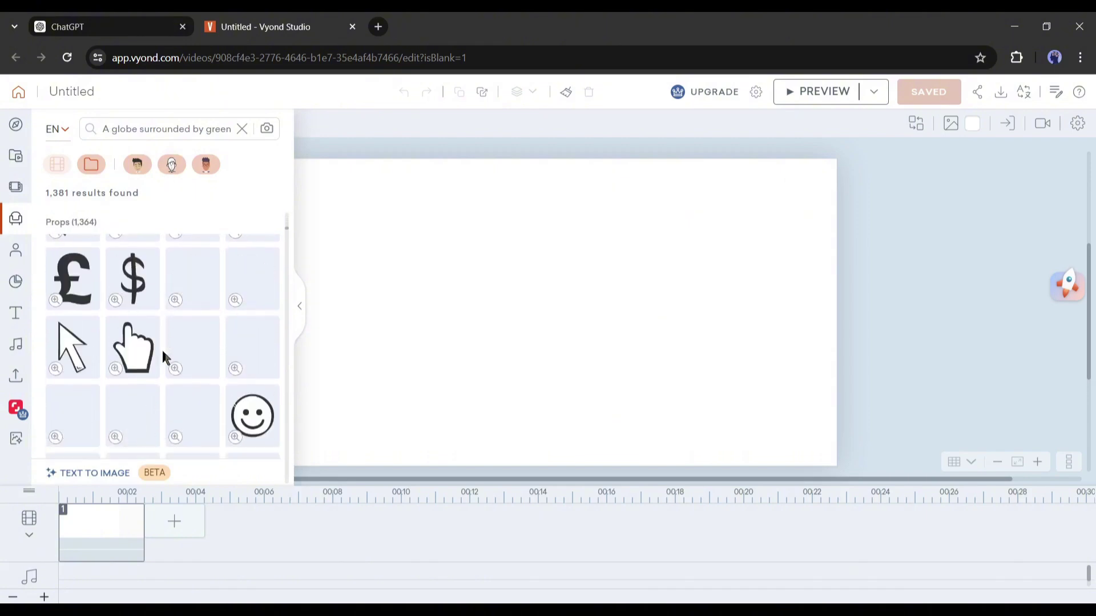
{"action": "scroll", "coordinate": [162, 355], "scroll_direction": "down", "scroll_amount": 1}
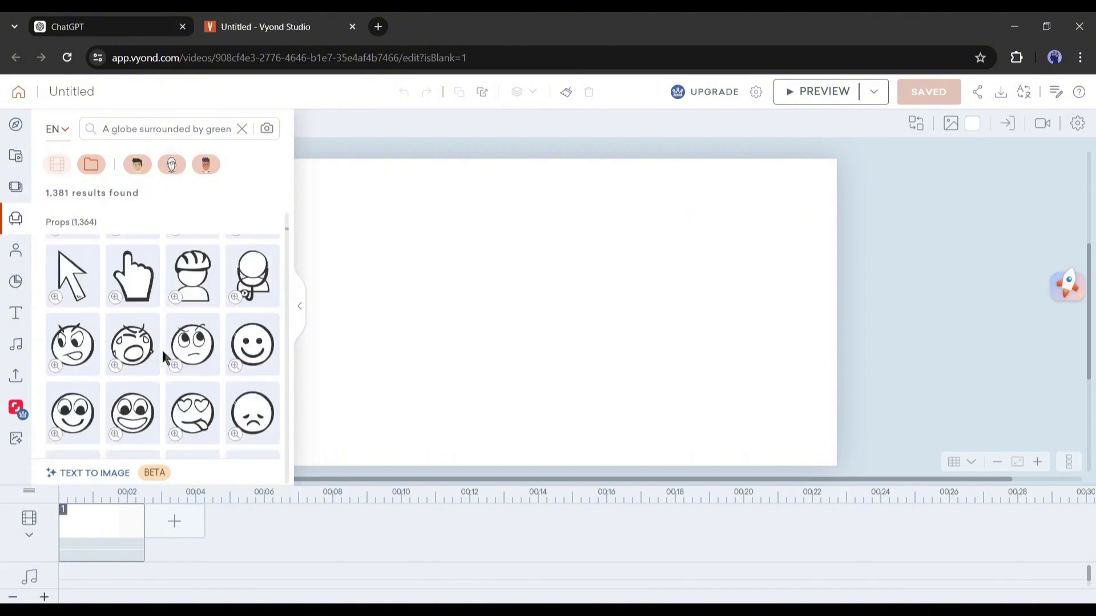
Generate Text to Image pictures of "A globe surrounded by green plants and eco-friendly icons" in Block print style
{"action": "left_click", "coordinate": [17, 441]}
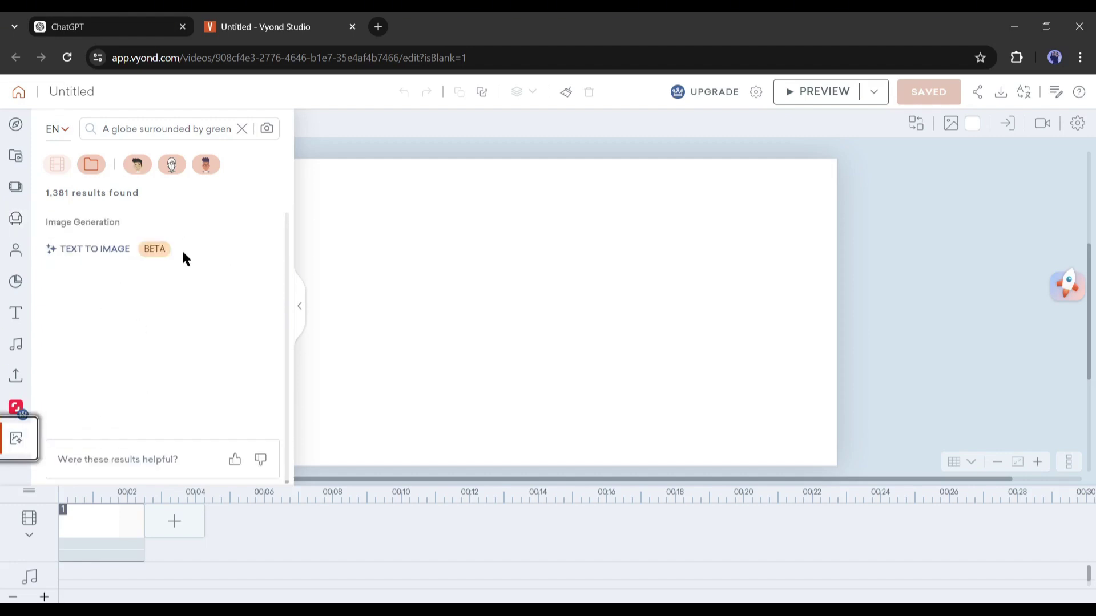
{"action": "left_click", "coordinate": [108, 251]}
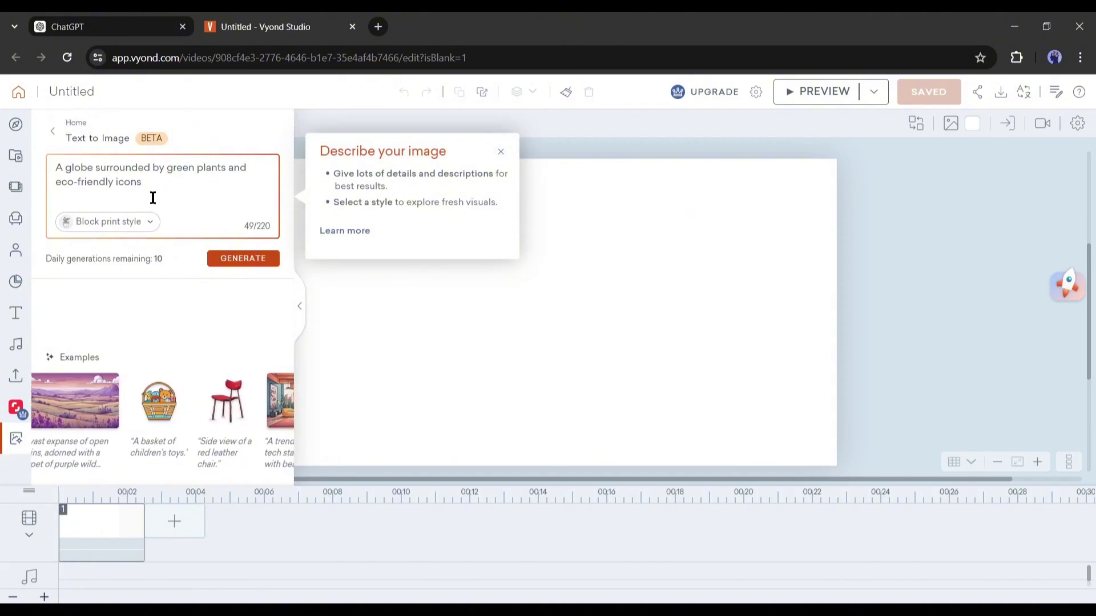
{"action": "left_click", "coordinate": [147, 228]}
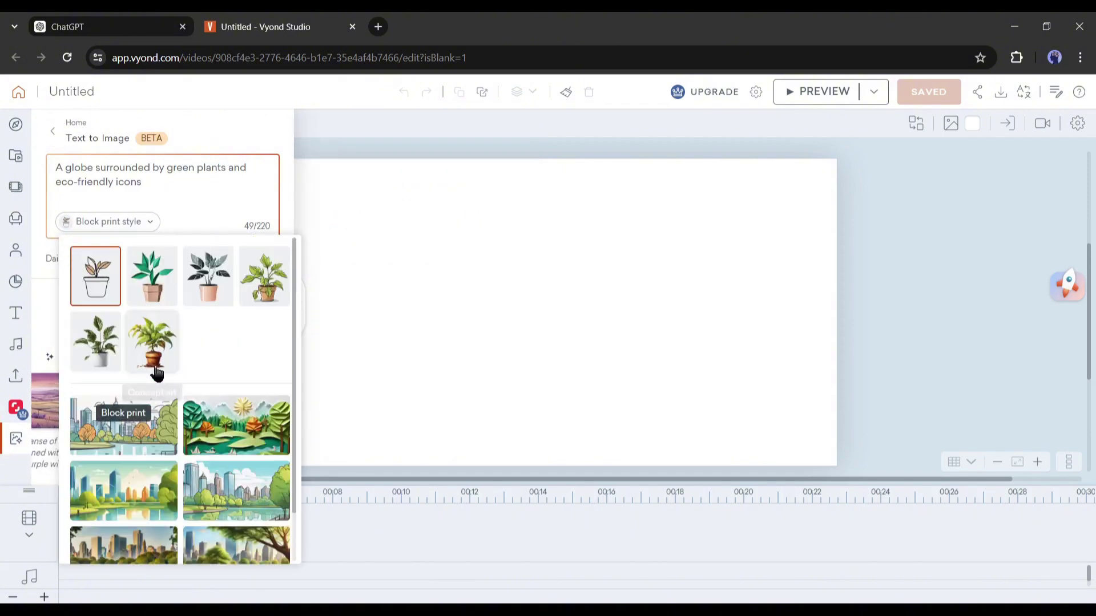
{"action": "left_click", "coordinate": [199, 200]}
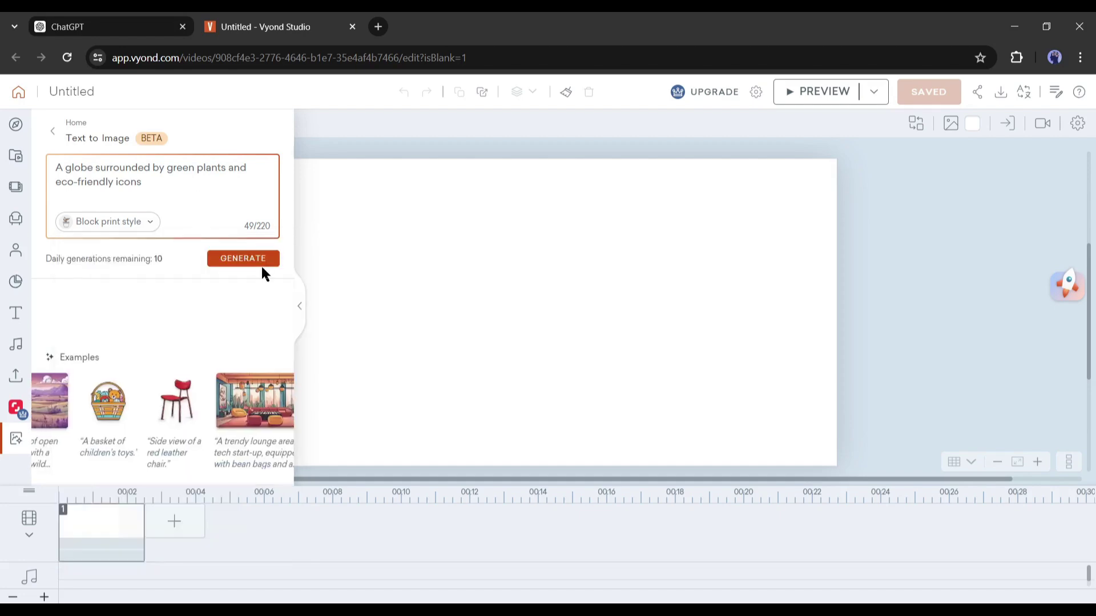
{"action": "left_click", "coordinate": [254, 261]}
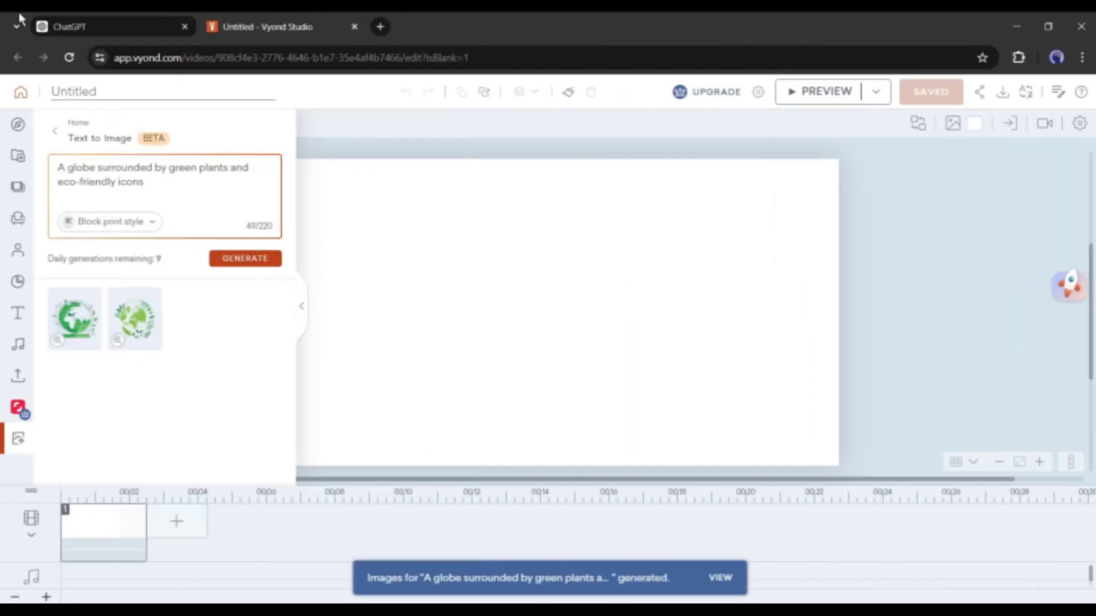
Add the generated green globe on a stand to the blank scene, shrink it and move it up and left
{"action": "left_click", "coordinate": [79, 318]}
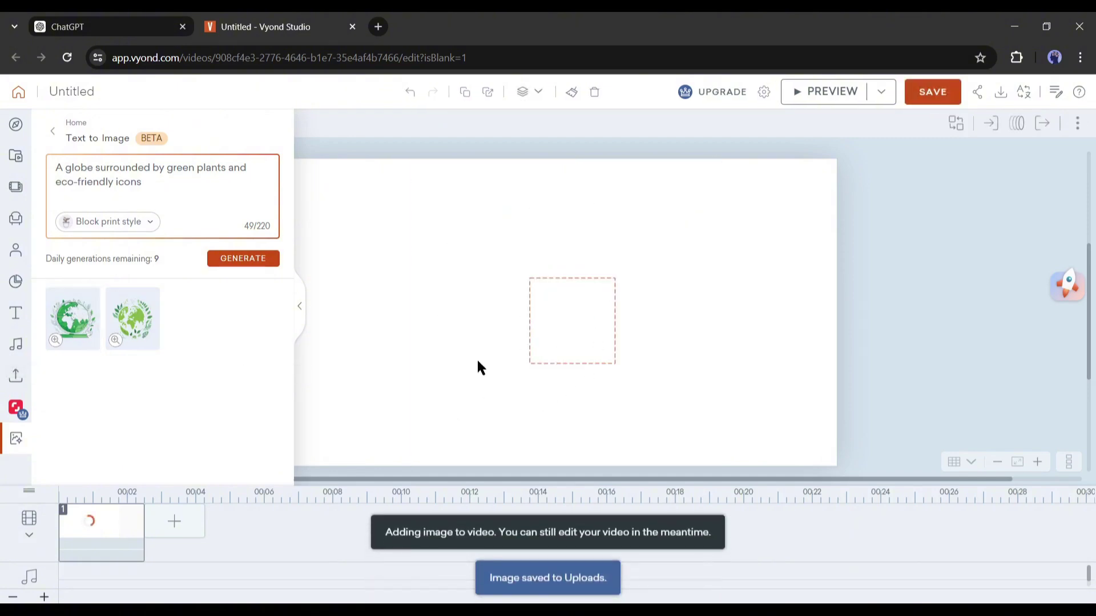
{"action": "left_click_drag", "start_coordinate": [724, 469], "coordinate": [668, 415]}
{"action": "left_click_drag", "start_coordinate": [559, 302], "coordinate": [530, 300]}
Replace the first scene with the Staff Training whiteboard template from the Training scenes
{"action": "left_click", "coordinate": [53, 132]}
{"action": "scroll", "coordinate": [83, 319], "scroll_direction": "down", "scroll_amount": 10}
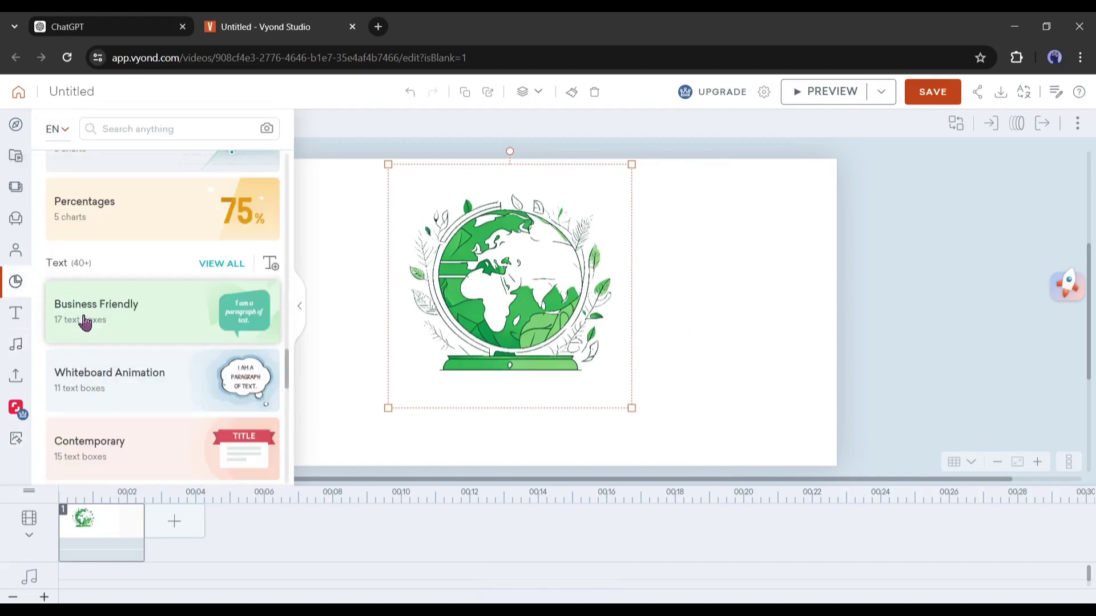
{"action": "scroll", "coordinate": [83, 319], "scroll_direction": "up", "scroll_amount": 4}
{"action": "scroll", "coordinate": [88, 274], "scroll_direction": "down", "scroll_amount": 4}
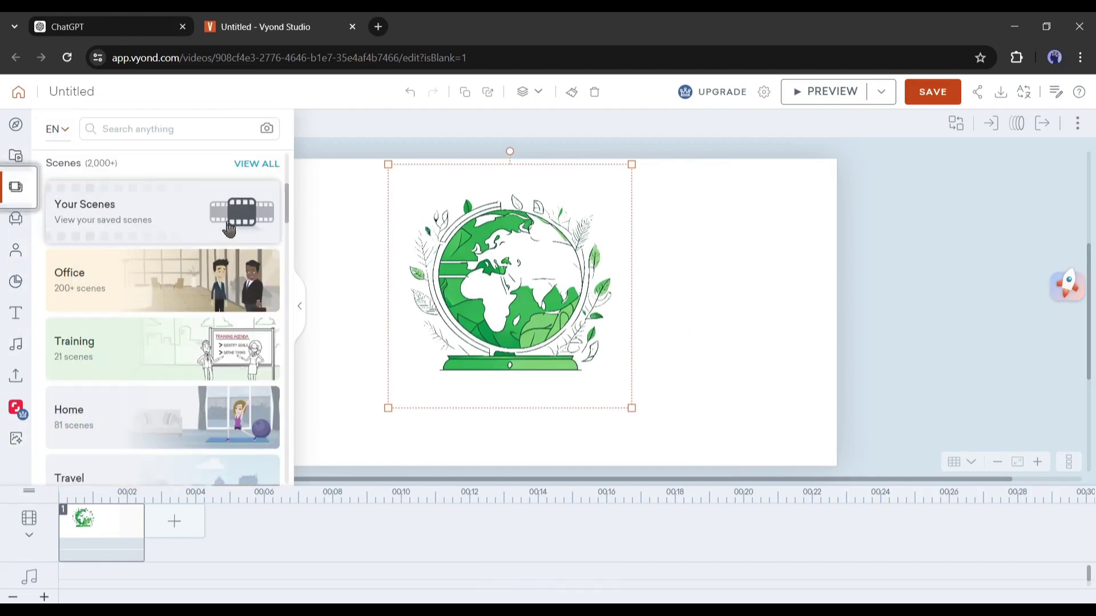
{"action": "left_click", "coordinate": [190, 220]}
{"action": "scroll", "coordinate": [183, 365], "scroll_direction": "down", "scroll_amount": 5}
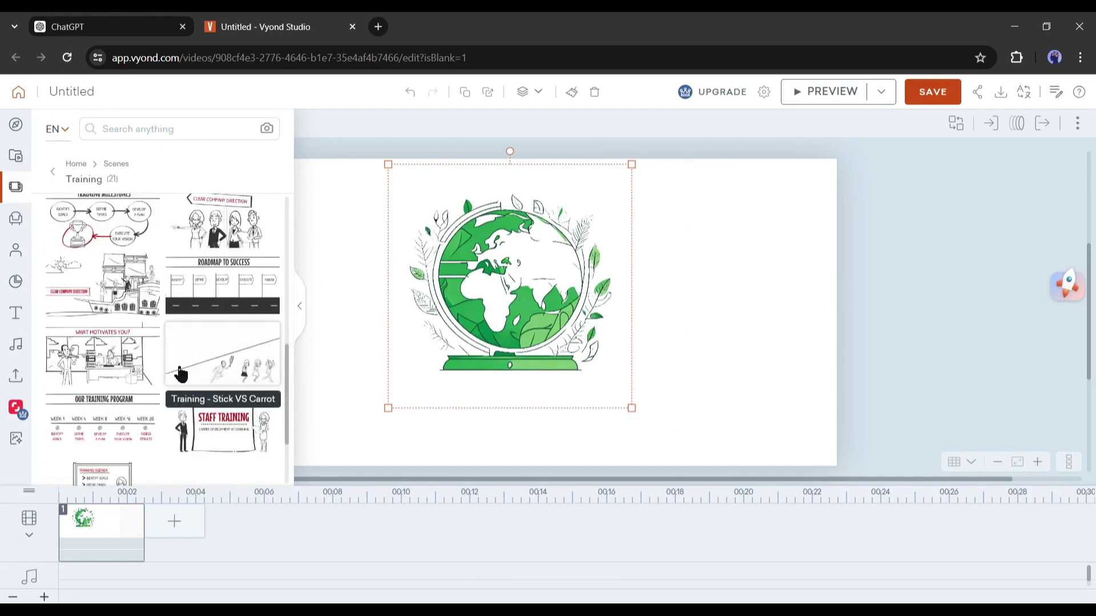
{"action": "left_click_drag", "start_coordinate": [223, 337], "coordinate": [244, 549]}
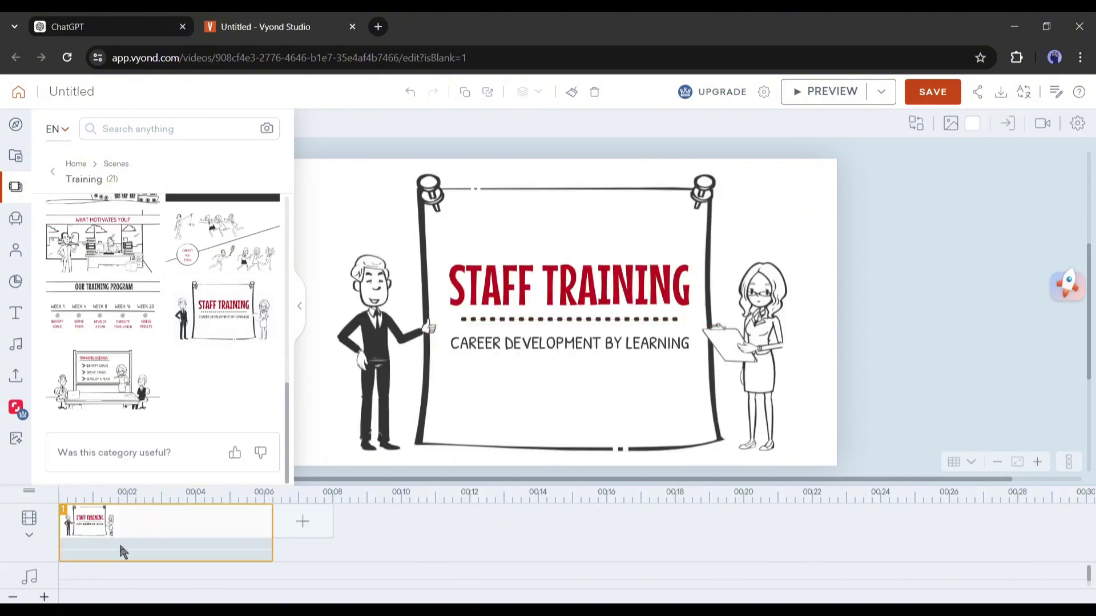
Replace the template's subtitle and dotted line with the generated green globe, shrunk and placed above the lowered STAFF TRAINING title
{"action": "left_click", "coordinate": [16, 344]}
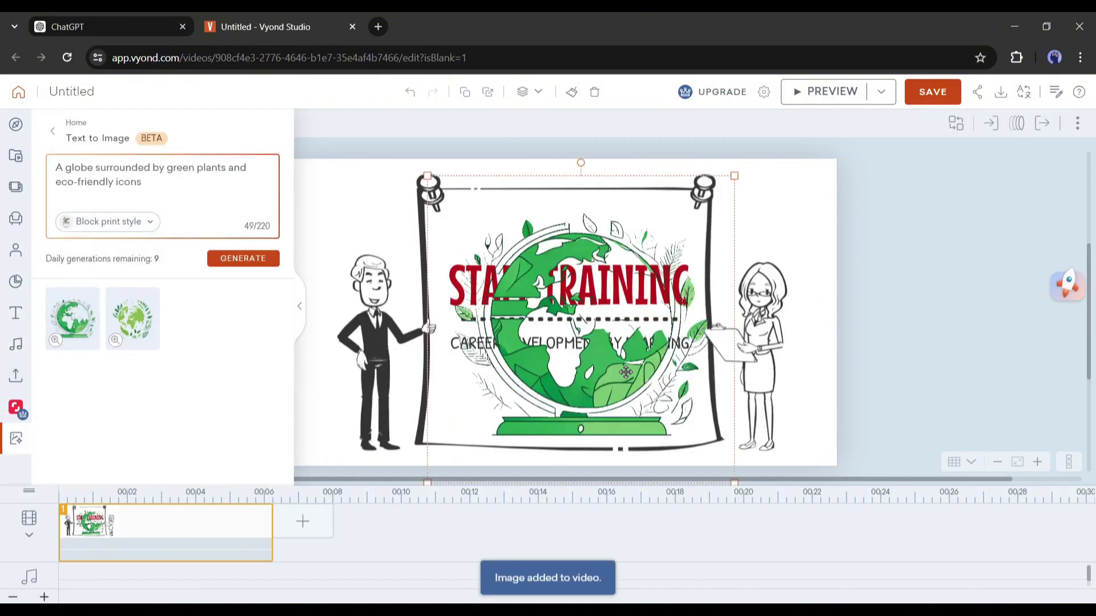
{"action": "left_click", "coordinate": [634, 343]}
{"action": "key", "text": "Delete"}
{"action": "left_click_drag", "start_coordinate": [612, 288], "coordinate": [628, 411]}
{"action": "left_click", "coordinate": [631, 320]}
{"action": "key", "text": "Delete"}
{"action": "left_click", "coordinate": [560, 256]}
{"action": "left_click_drag", "start_coordinate": [624, 318], "coordinate": [652, 364]}
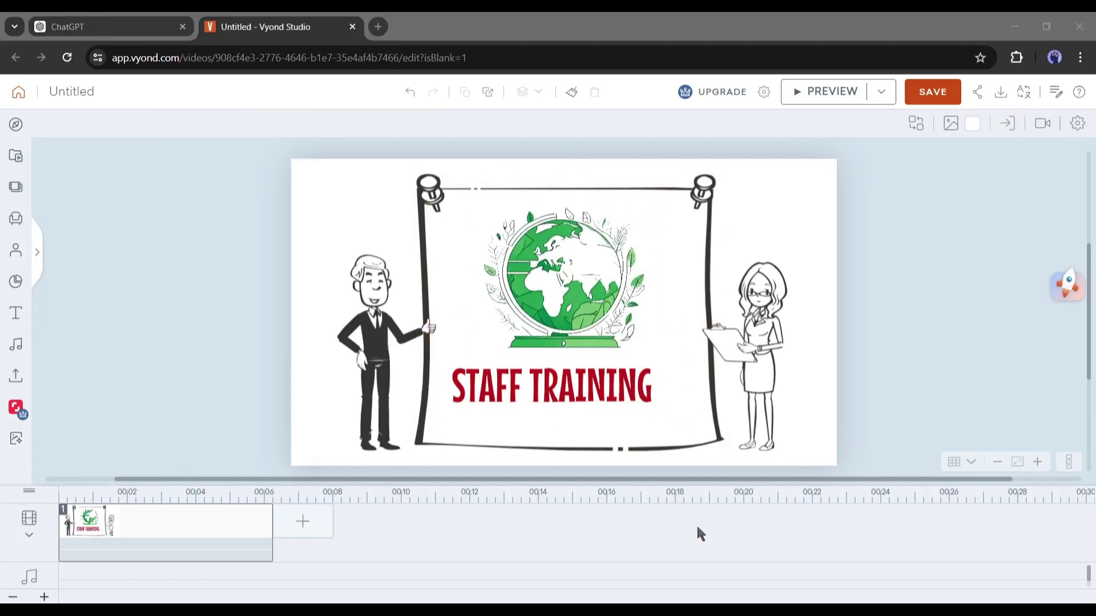
Replace the STAFF TRAINING title with the storyboard's Scene 1 text "Becoming Successful in Eco-Friendly Product Manufacturing" copied from ChatGPT
{"action": "left_click", "coordinate": [166, 27]}
{"action": "left_click_drag", "start_coordinate": [339, 382], "coordinate": [565, 383]}
{"action": "key", "text": "ctrl+c"}
{"action": "left_click_drag", "start_coordinate": [565, 383], "coordinate": [703, 379]}
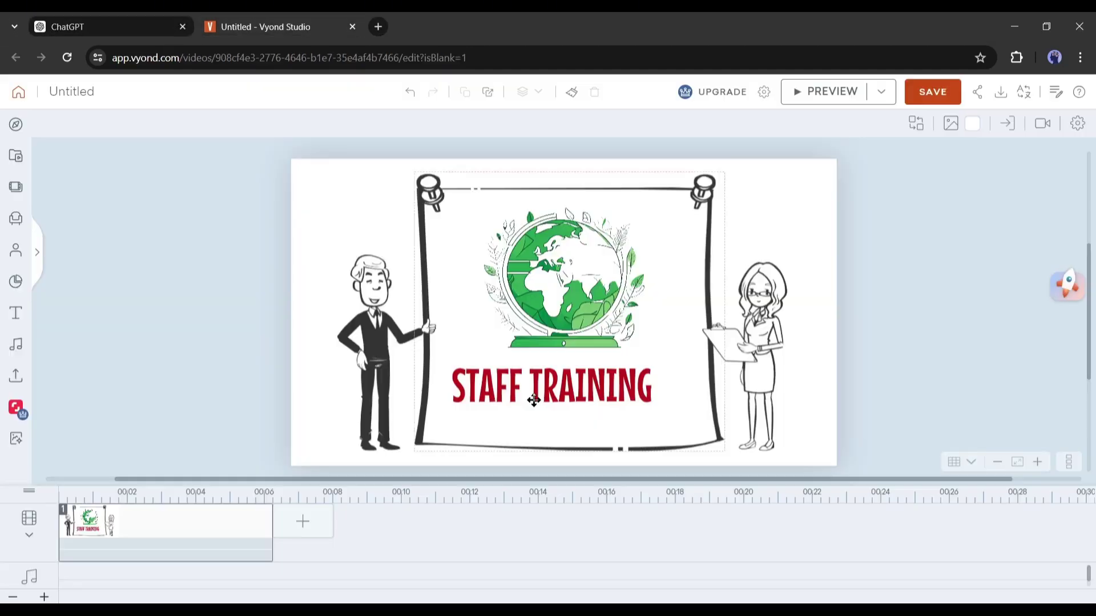
{"action": "key", "text": "ctrl+v"}
Preview the opening scene with the globe and title, pausing the playback near its end
{"action": "left_click", "coordinate": [799, 96]}
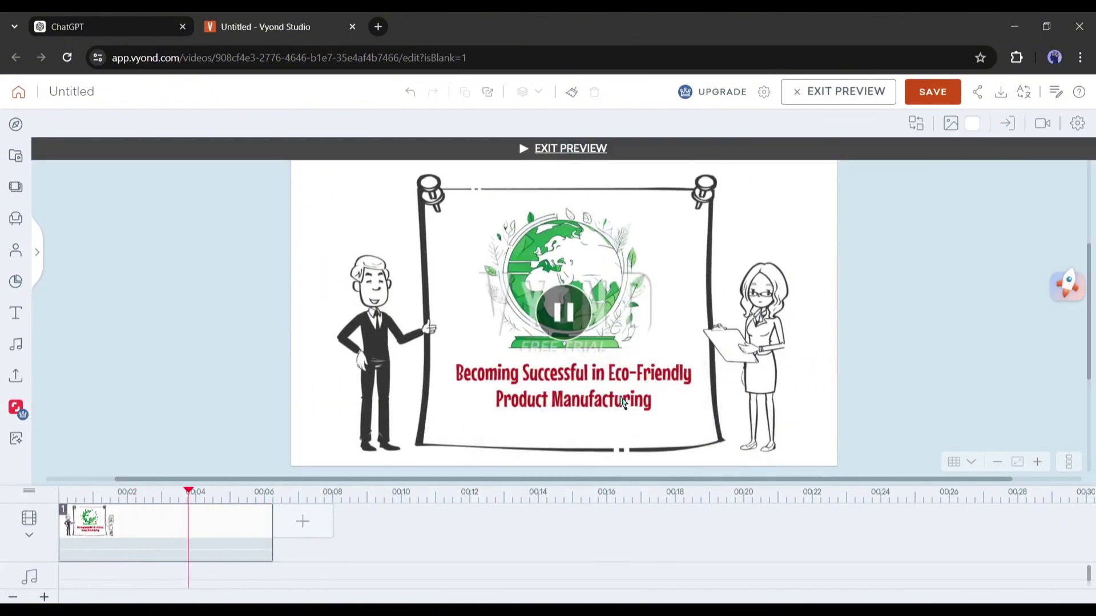
{"action": "left_click", "coordinate": [578, 317]}
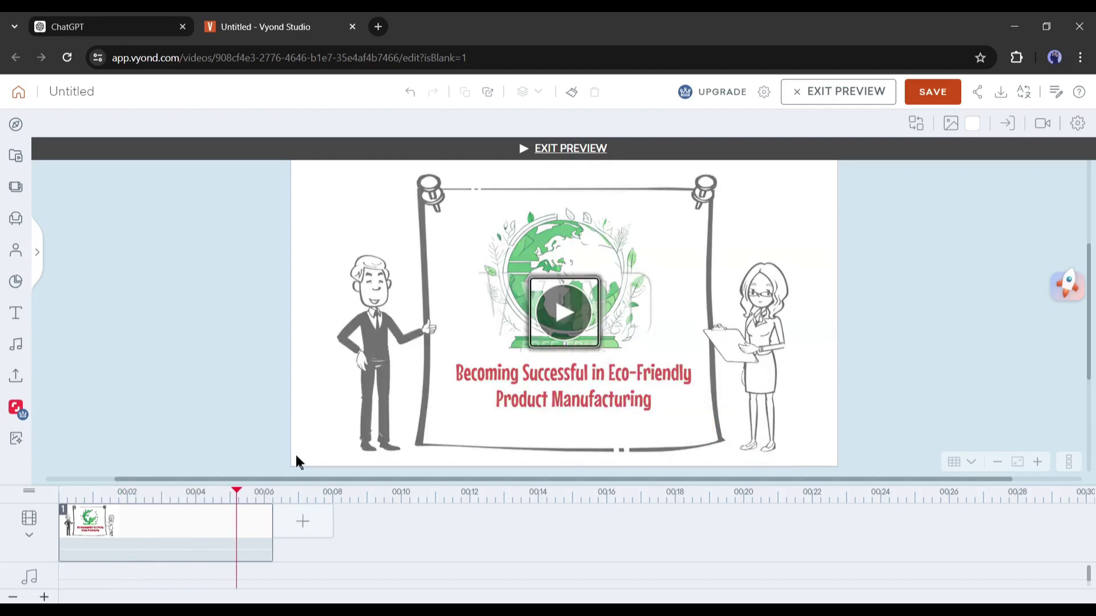
Leave the preview and expand the first scene's timeline to show the animated assets and their effects
{"action": "left_click", "coordinate": [179, 522]}
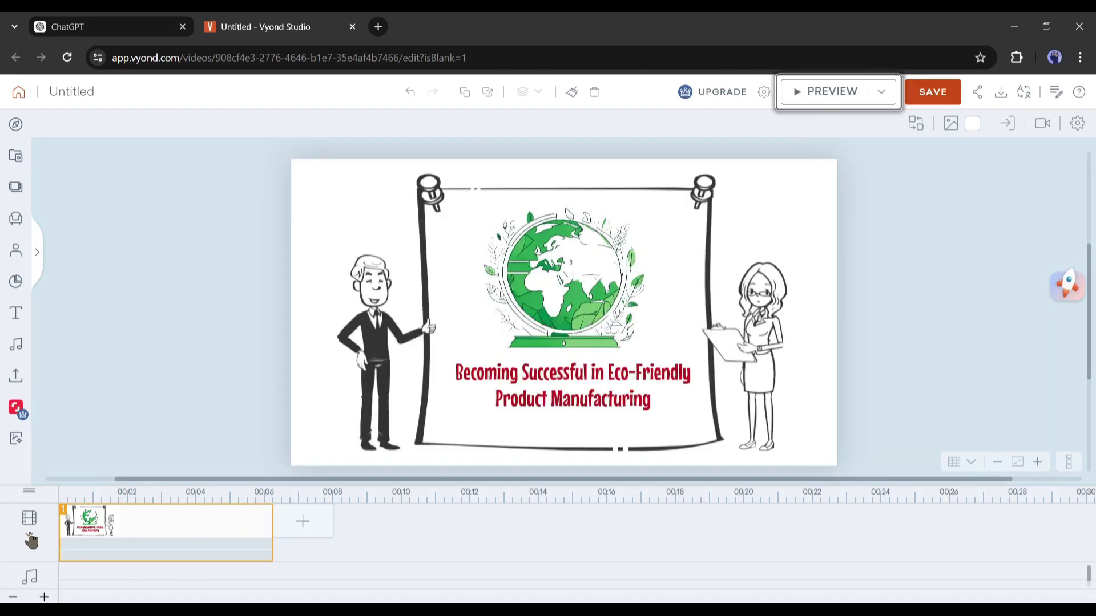
{"action": "left_click", "coordinate": [29, 536]}
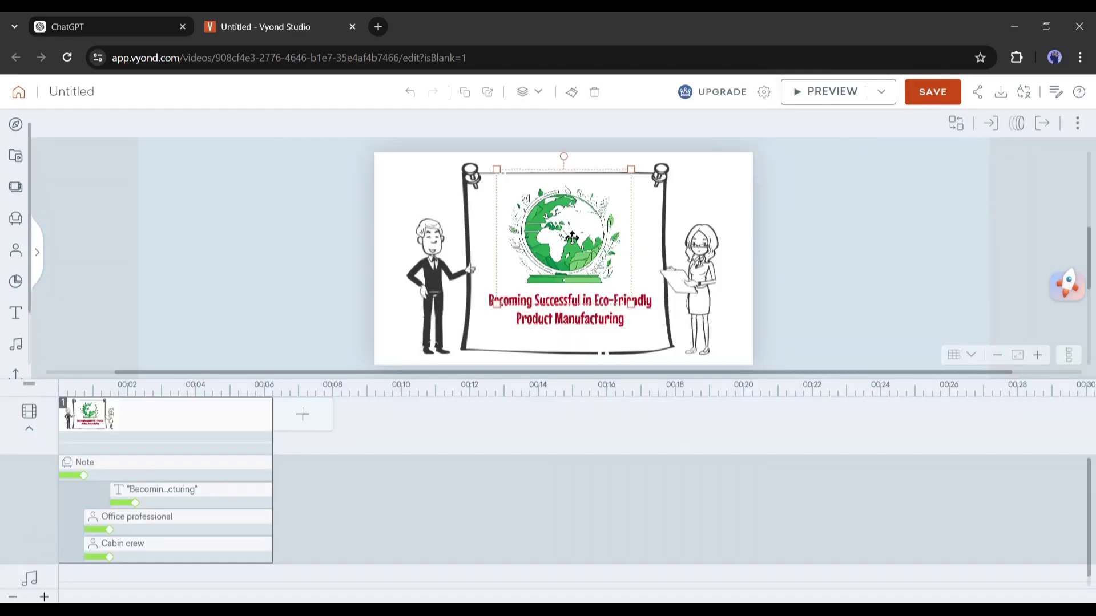
{"action": "left_click", "coordinate": [104, 471]}
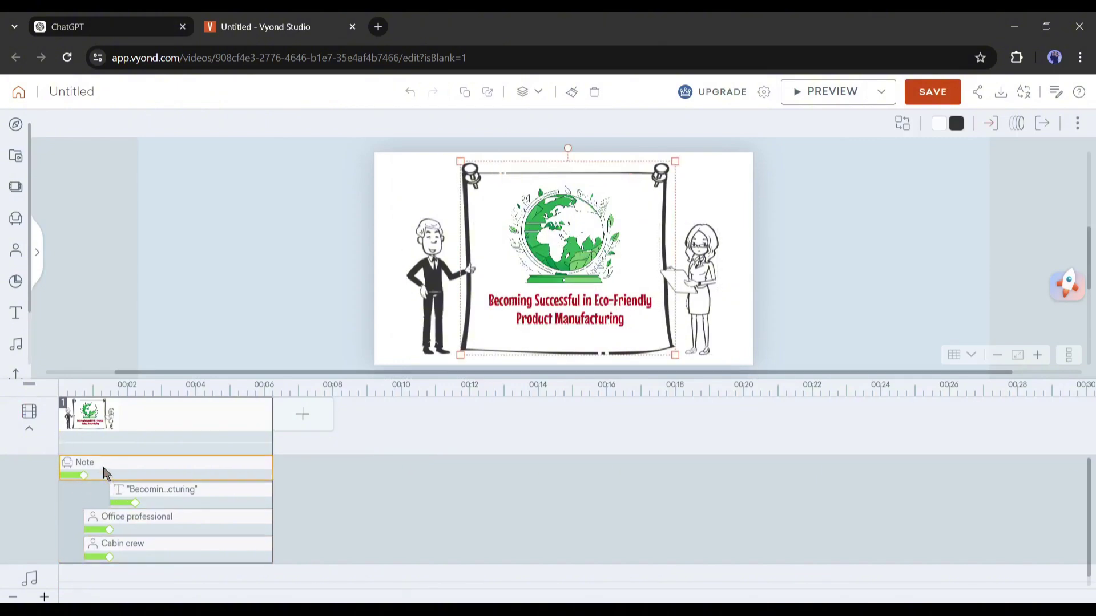
{"action": "left_click", "coordinate": [139, 522], "text": "ctrl"}
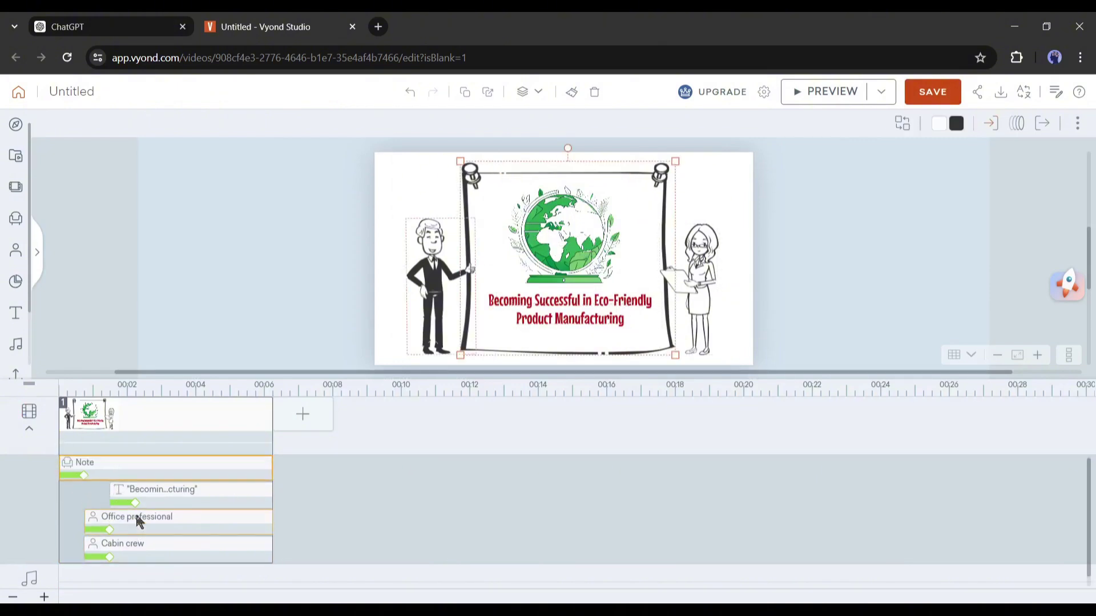
Give the globe image in the first scene a Pop - Star enter effect with a delay of 0.750 s
{"action": "left_click", "coordinate": [584, 250]}
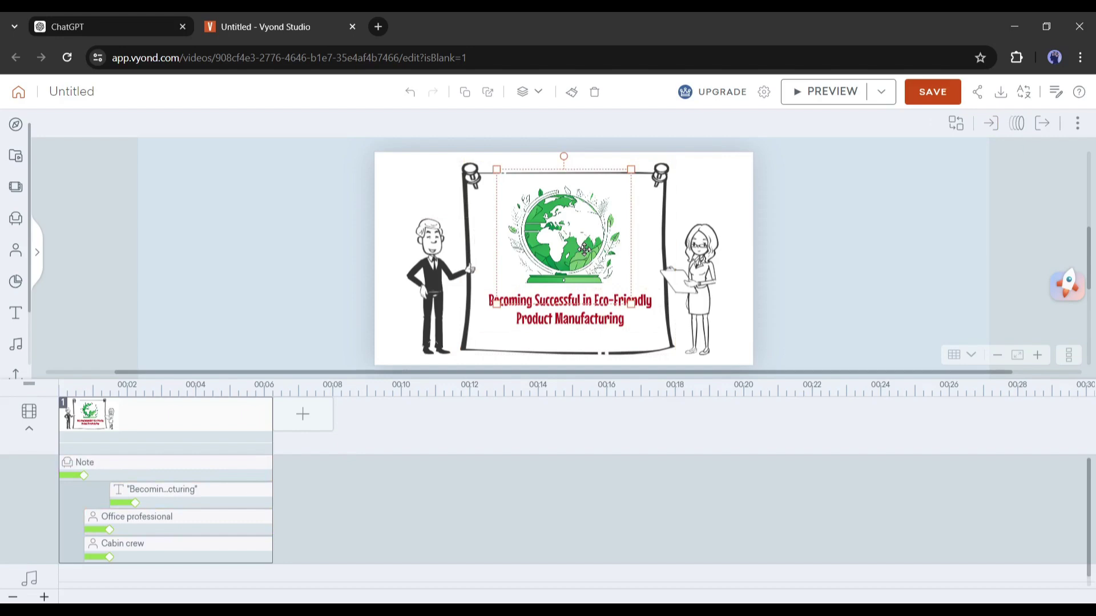
{"action": "left_click", "coordinate": [992, 127]}
{"action": "left_click", "coordinate": [999, 182]}
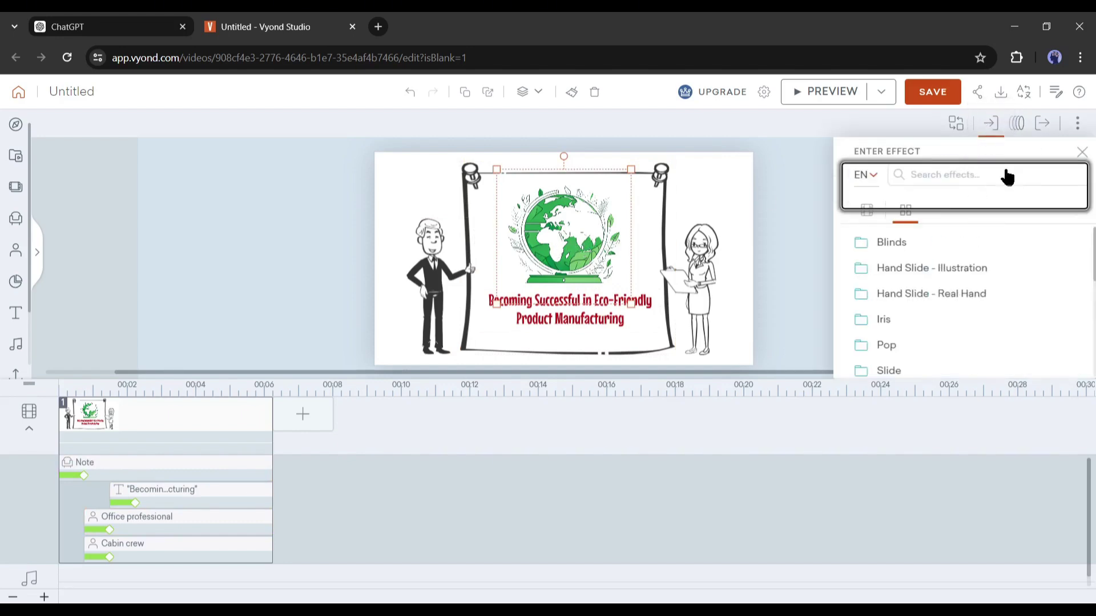
{"action": "scroll", "coordinate": [882, 274], "scroll_direction": "down", "scroll_amount": 3}
{"action": "left_click", "coordinate": [903, 258]}
{"action": "left_click", "coordinate": [856, 209]}
{"action": "left_click", "coordinate": [930, 317]}
{"action": "left_click", "coordinate": [303, 455]}
{"action": "scroll", "coordinate": [148, 525], "scroll_direction": "down", "scroll_amount": 1}
{"action": "scroll", "coordinate": [148, 524], "scroll_direction": "up", "scroll_amount": 1}
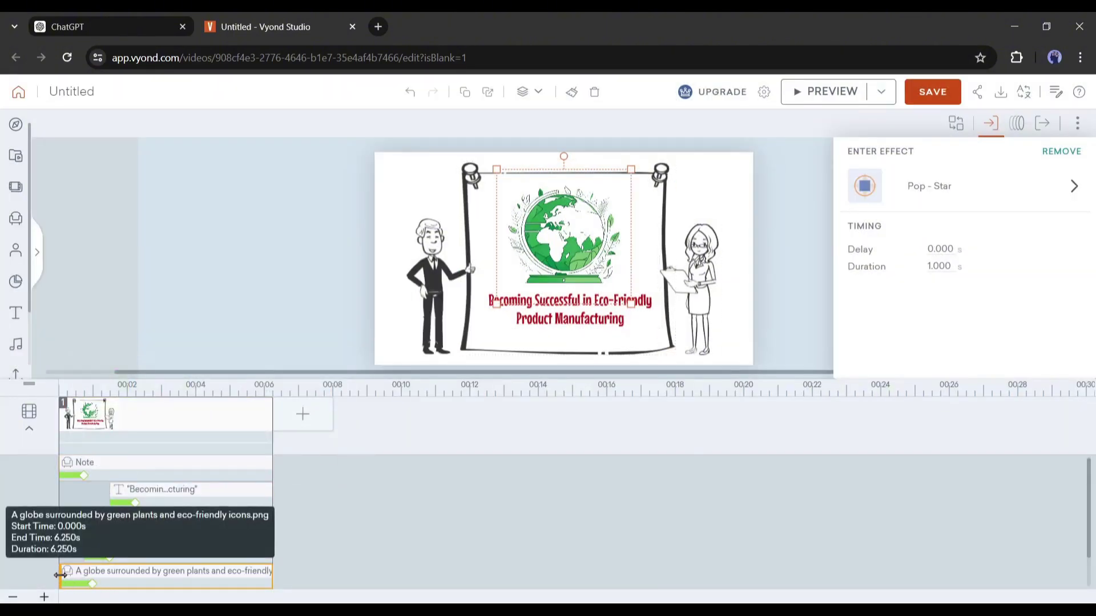
{"action": "left_click_drag", "start_coordinate": [60, 574], "coordinate": [87, 574]}
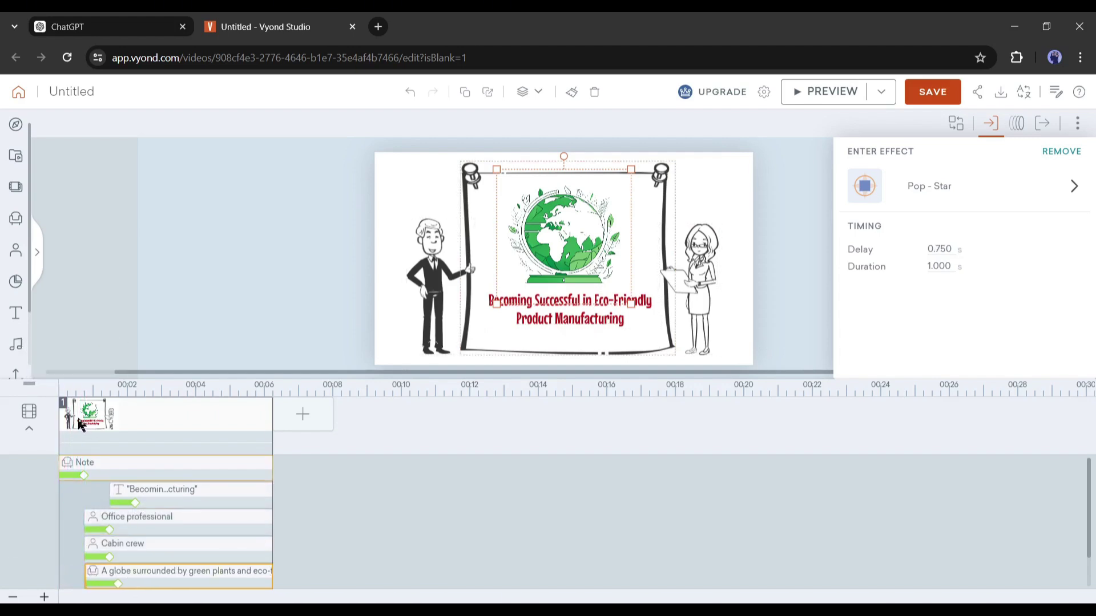
Extend the first scene's duration to about 10 seconds
{"action": "left_click", "coordinate": [75, 439]}
{"action": "left_click_drag", "start_coordinate": [272, 426], "coordinate": [403, 426]}
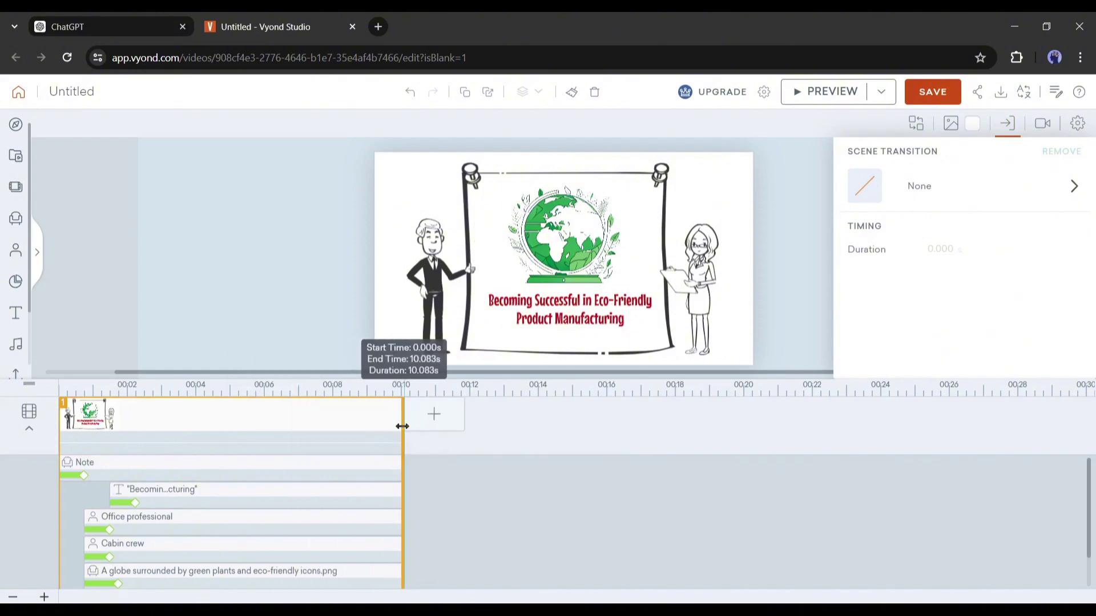
{"action": "left_click", "coordinate": [129, 573]}
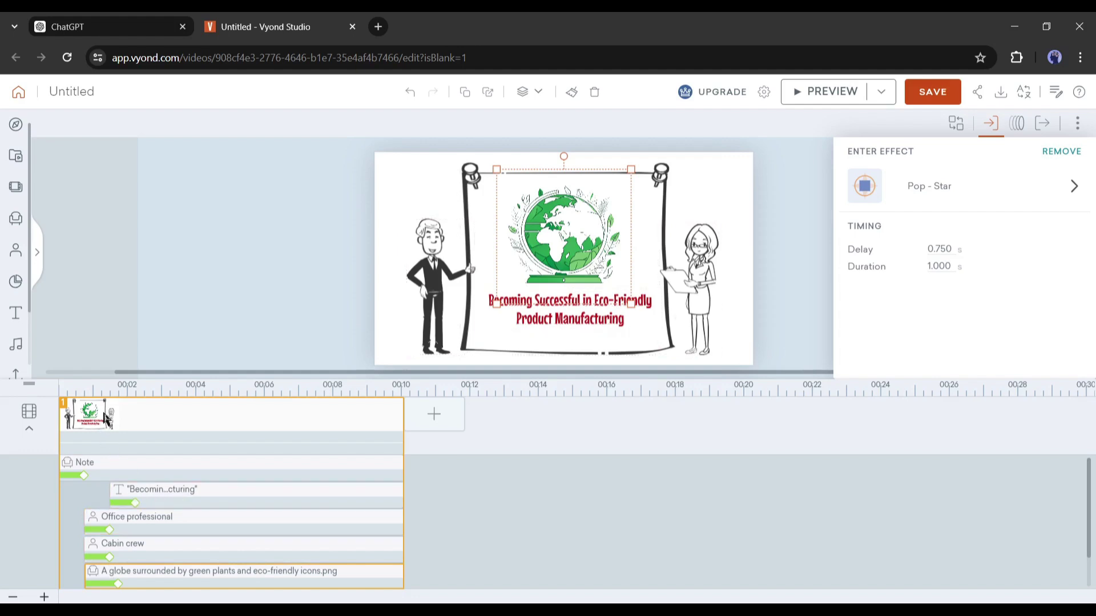
{"action": "left_click", "coordinate": [113, 395]}
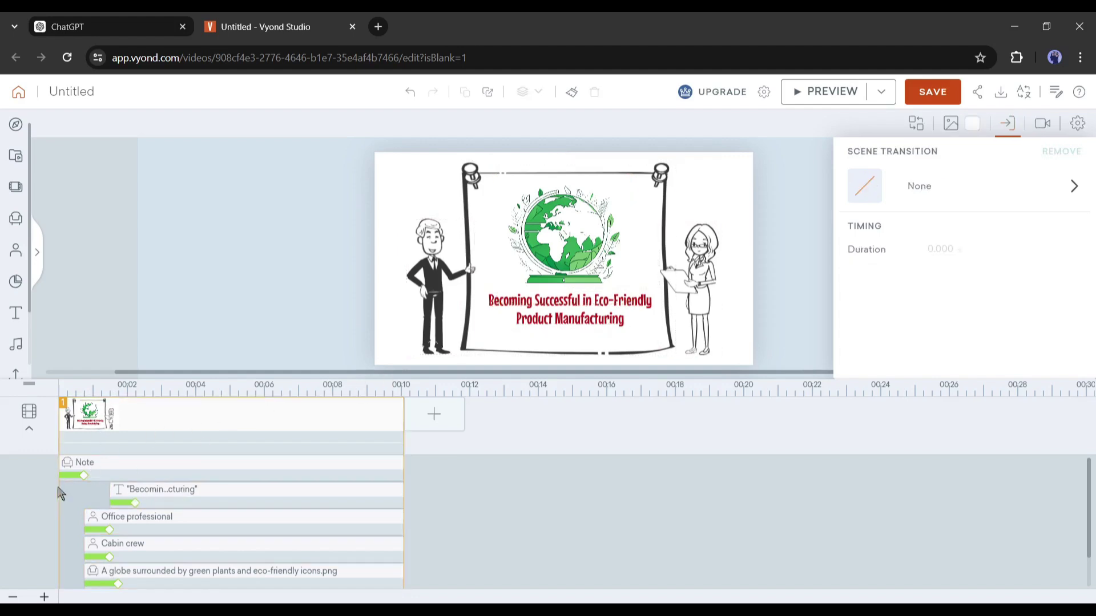
Delay the entrances of both characters and the title, with the title's delay at 2.333 s, and preview the first scene
{"action": "left_click", "coordinate": [129, 548]}
{"action": "left_click_drag", "start_coordinate": [86, 547], "coordinate": [140, 495]}
{"action": "left_click", "coordinate": [130, 524]}
{"action": "left_click", "coordinate": [162, 491]}
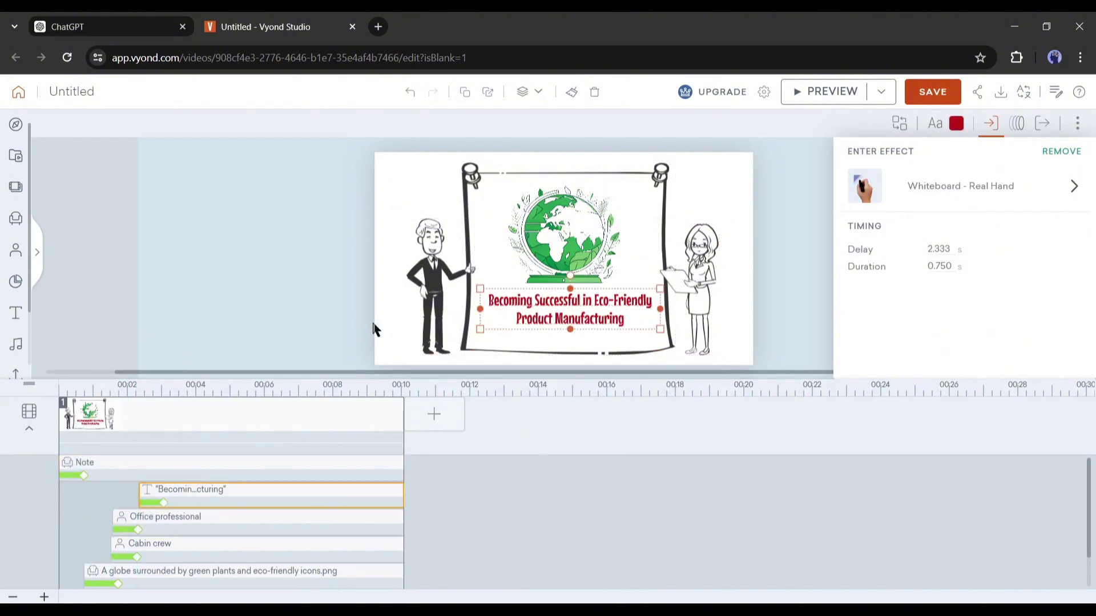
{"action": "left_click", "coordinate": [831, 92]}
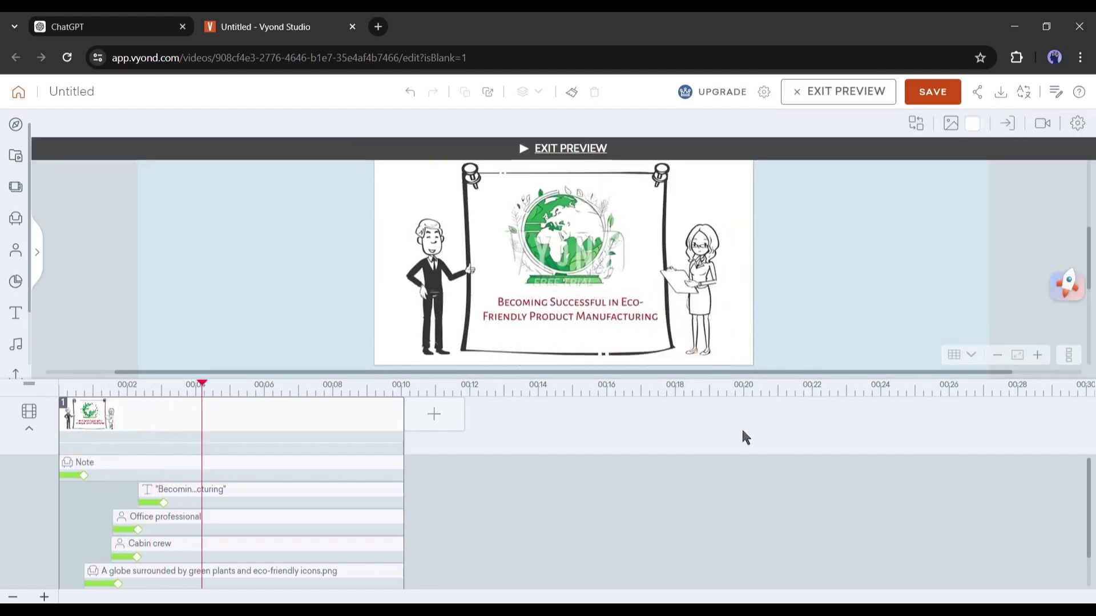
{"action": "scroll", "coordinate": [350, 502], "scroll_direction": "down", "scroll_amount": 2}
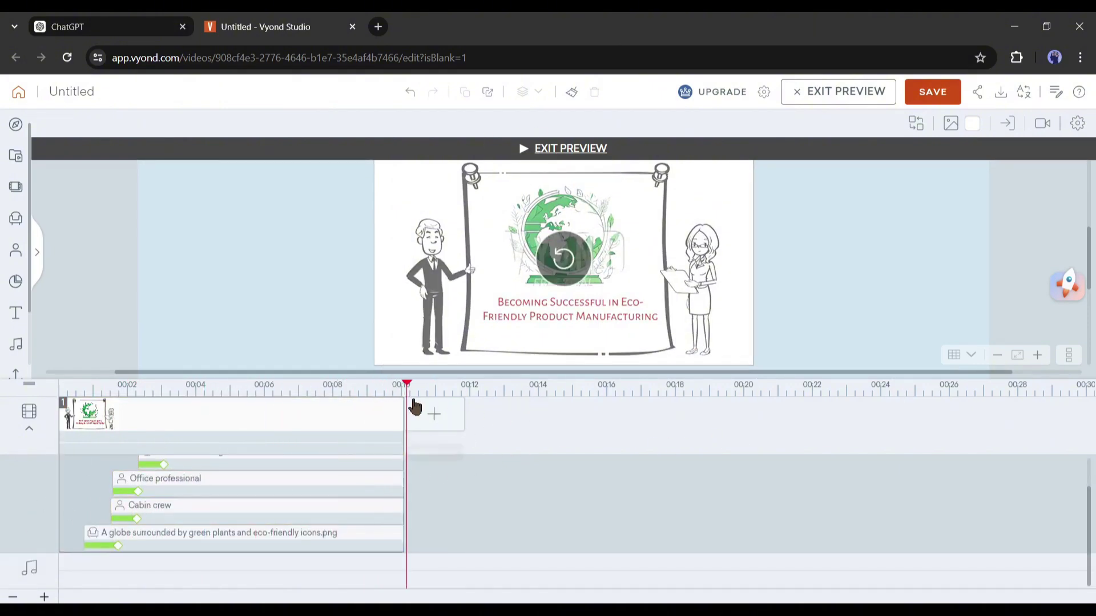
Add a blank second scene and search the library for the ChatGPT storyboard visual "A researcher analyzing charts and graphs"
{"action": "left_click", "coordinate": [429, 412]}
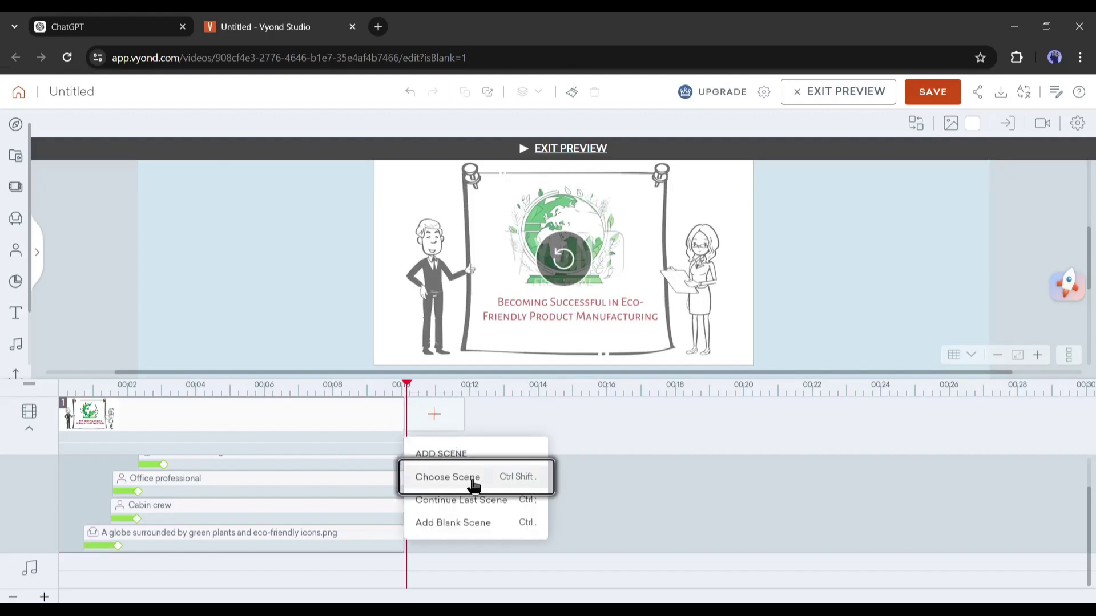
{"action": "left_click", "coordinate": [476, 524]}
{"action": "left_click", "coordinate": [136, 22]}
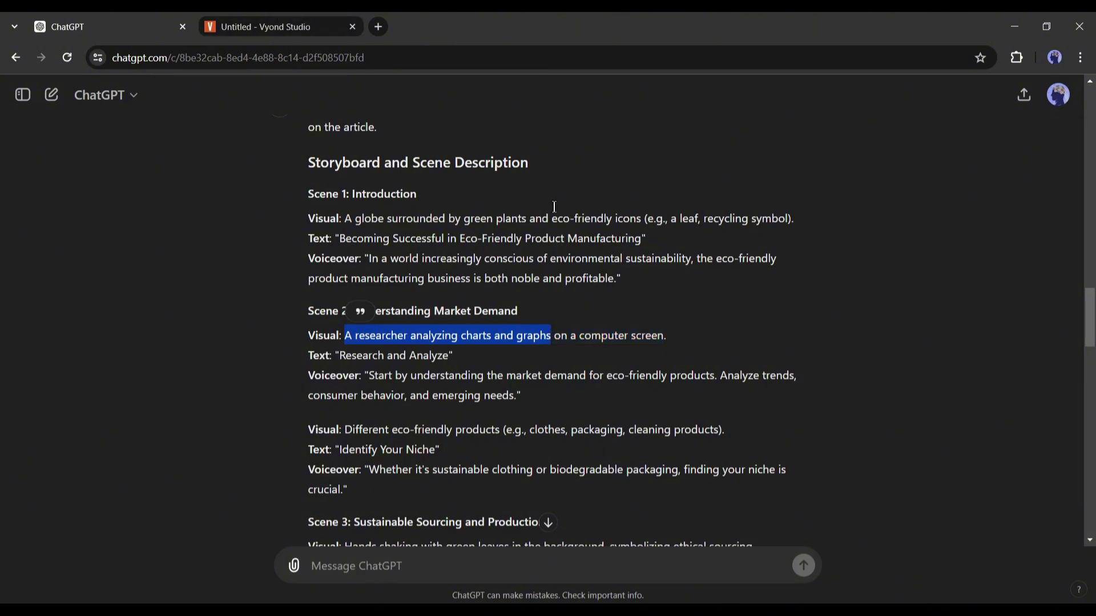
{"action": "left_click", "coordinate": [338, 23]}
{"action": "double_click", "coordinate": [194, 129]}
{"action": "type", "text": "A researcher analyzing charts and graphs"}
{"action": "key", "text": "Return"}
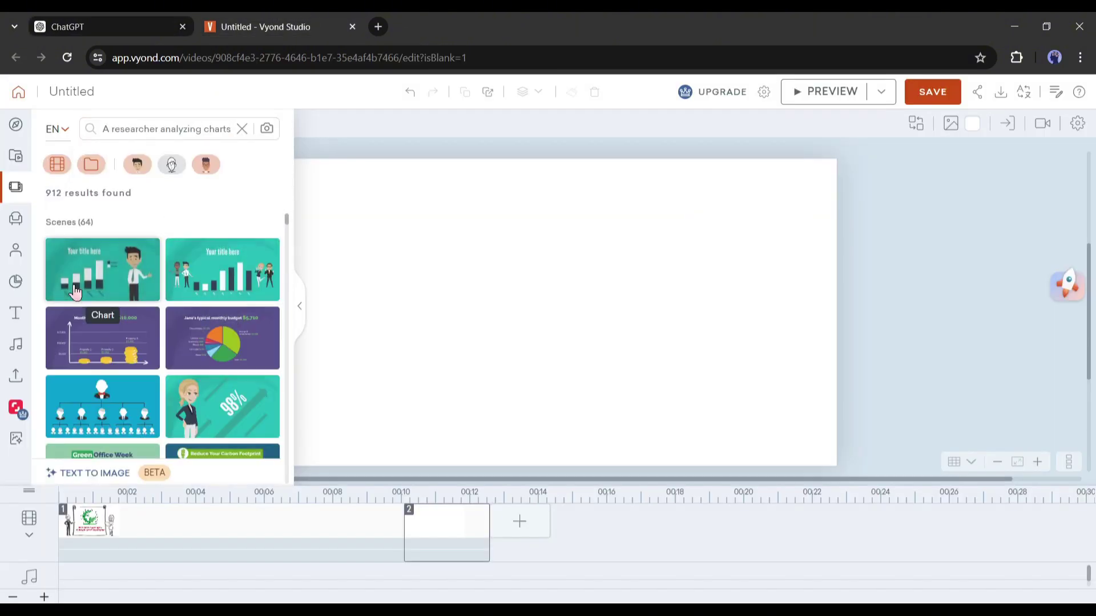
Generate an illustrated image from the text "A researcher analyzing charts and graphs" and place it in the second scene
{"action": "scroll", "coordinate": [128, 298], "scroll_direction": "down", "scroll_amount": 4}
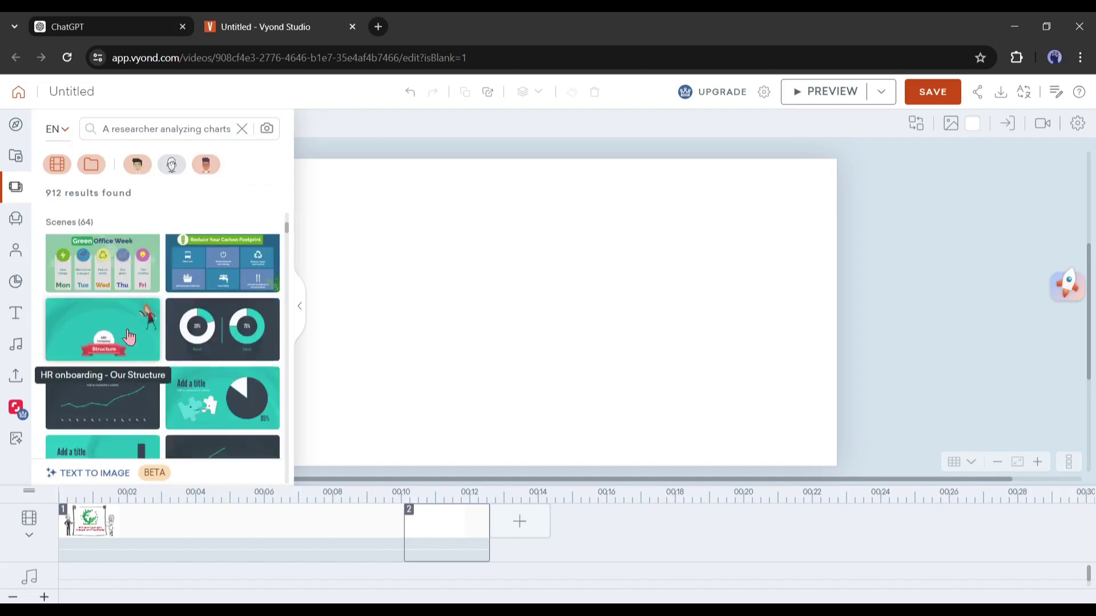
{"action": "scroll", "coordinate": [129, 336], "scroll_direction": "down", "scroll_amount": 5}
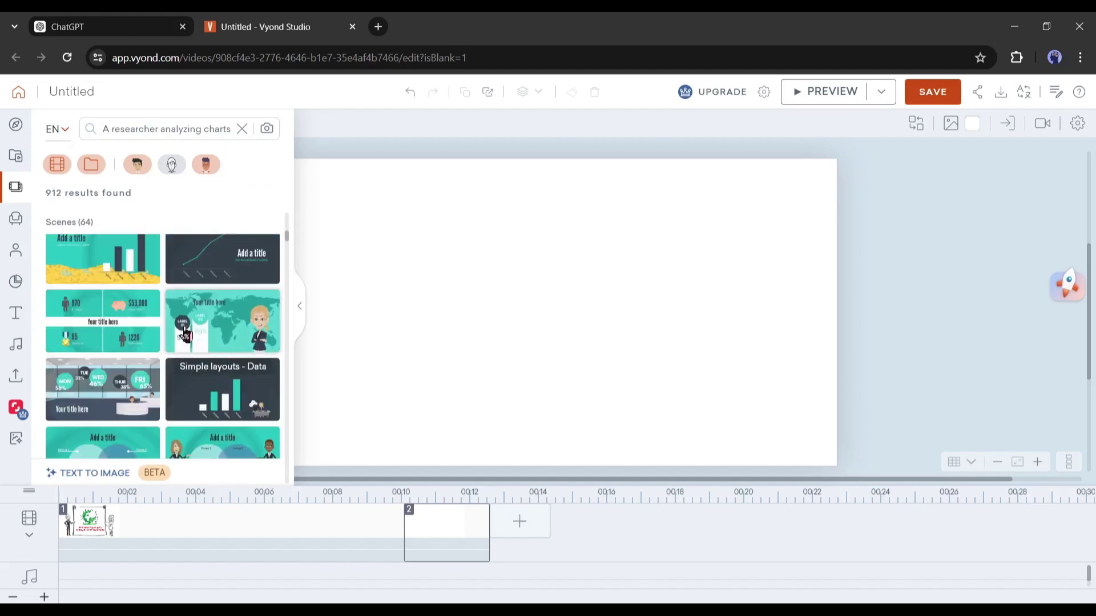
{"action": "scroll", "coordinate": [185, 334], "scroll_direction": "down", "scroll_amount": 1}
{"action": "scroll", "coordinate": [235, 345], "scroll_direction": "down", "scroll_amount": 10}
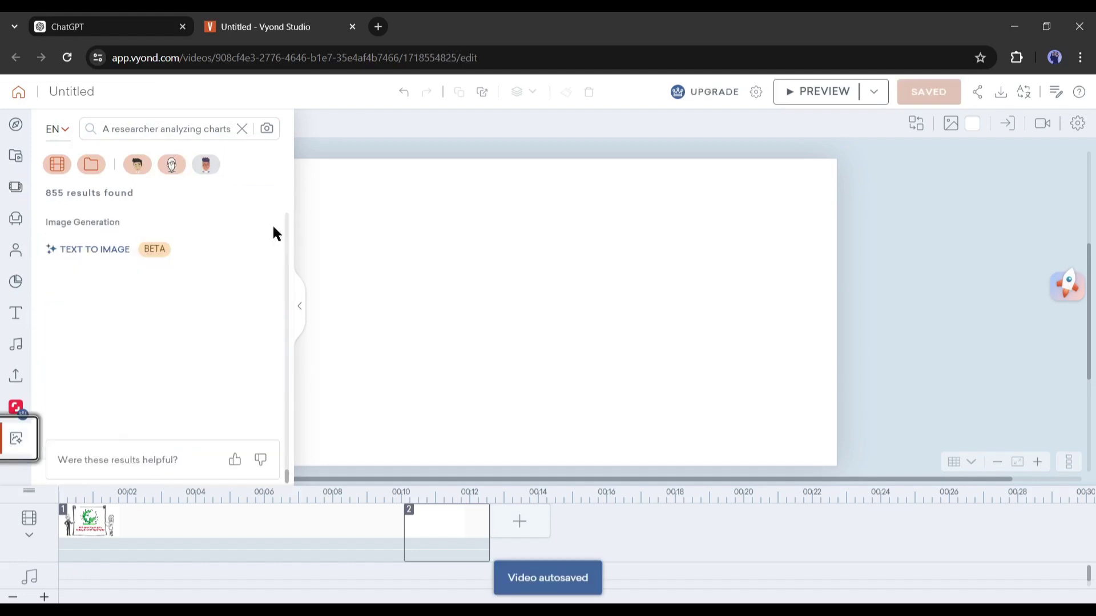
{"action": "left_click", "coordinate": [106, 245]}
{"action": "left_click", "coordinate": [144, 228]}
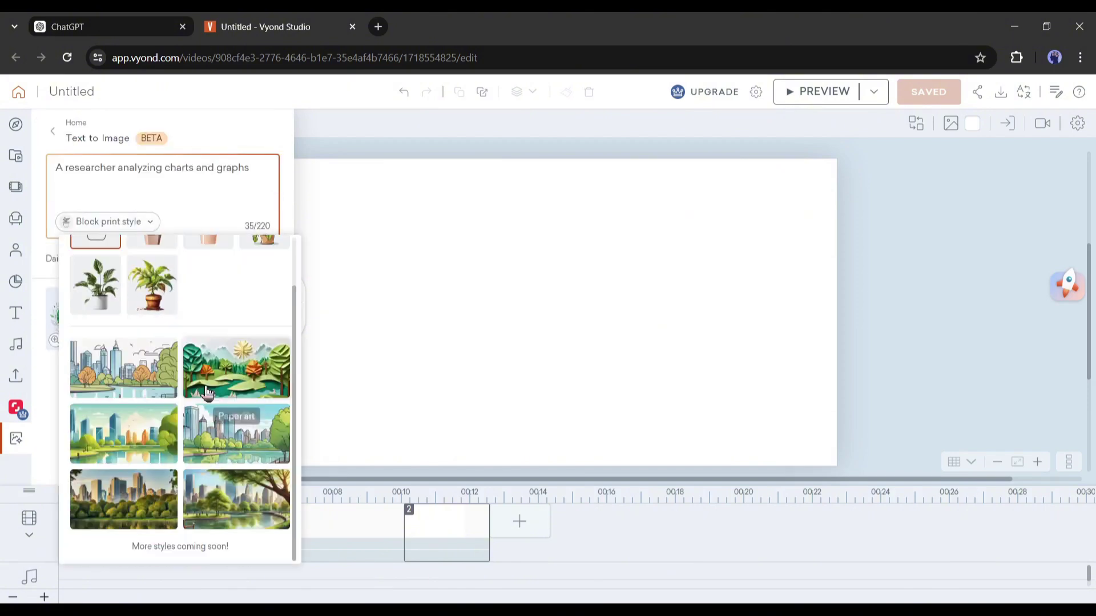
{"action": "left_click", "coordinate": [124, 426]}
{"action": "left_click", "coordinate": [244, 266]}
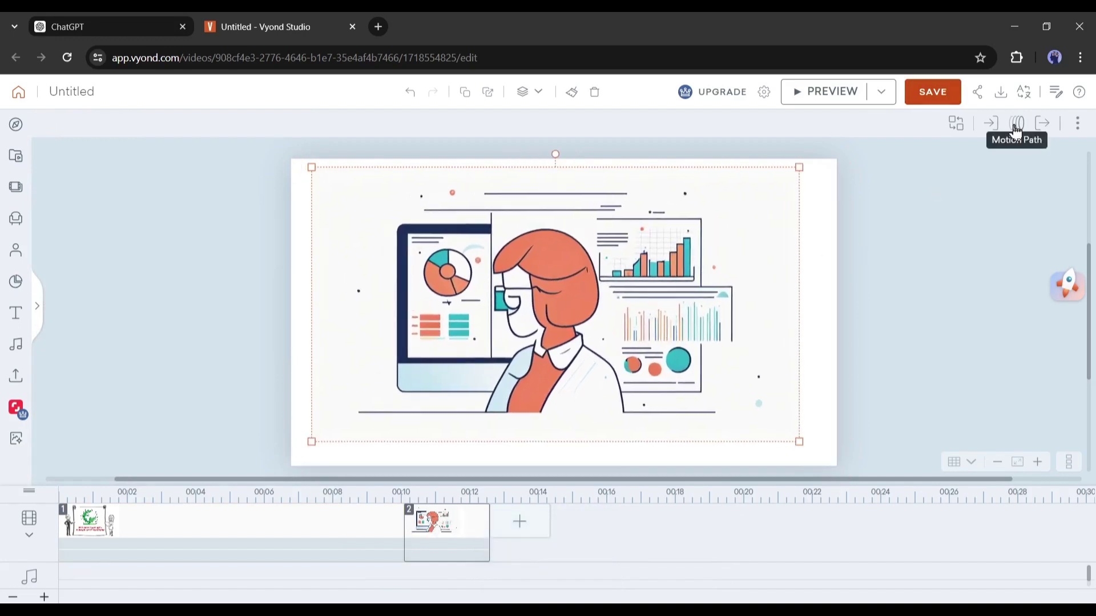
Apply an enter effect and an exit effect to the researcher image in the second scene
{"action": "left_click", "coordinate": [991, 124]}
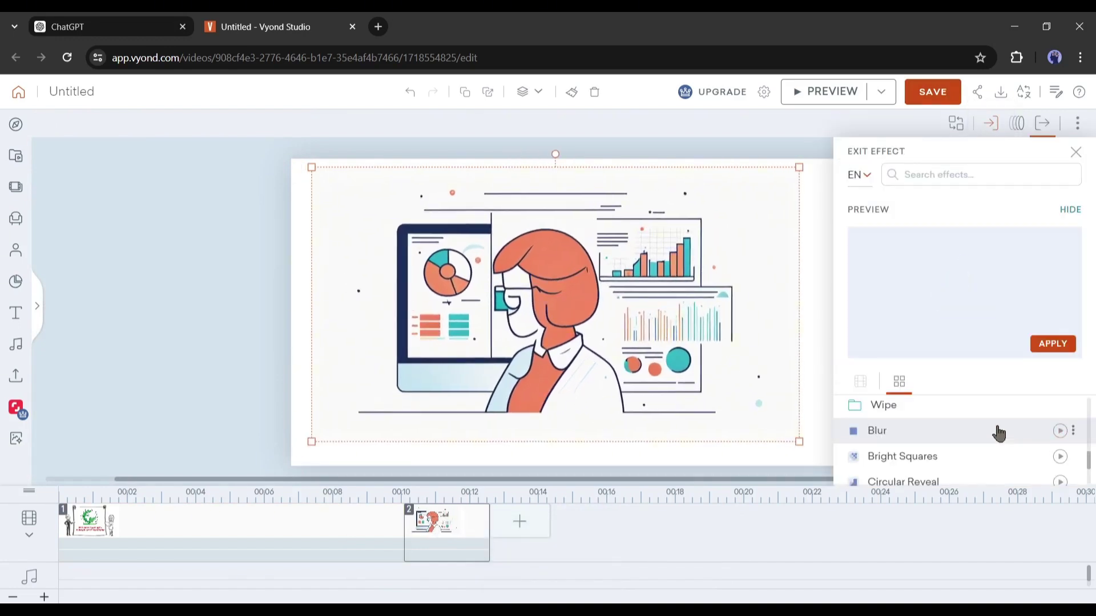
{"action": "scroll", "coordinate": [999, 433], "scroll_direction": "down", "scroll_amount": 5}
{"action": "left_click", "coordinate": [979, 423]}
{"action": "scroll", "coordinate": [1052, 455], "scroll_direction": "up", "scroll_amount": 1}
{"action": "left_click", "coordinate": [1056, 443]}
{"action": "left_click", "coordinate": [1053, 343]}
{"action": "left_click", "coordinate": [1040, 123]}
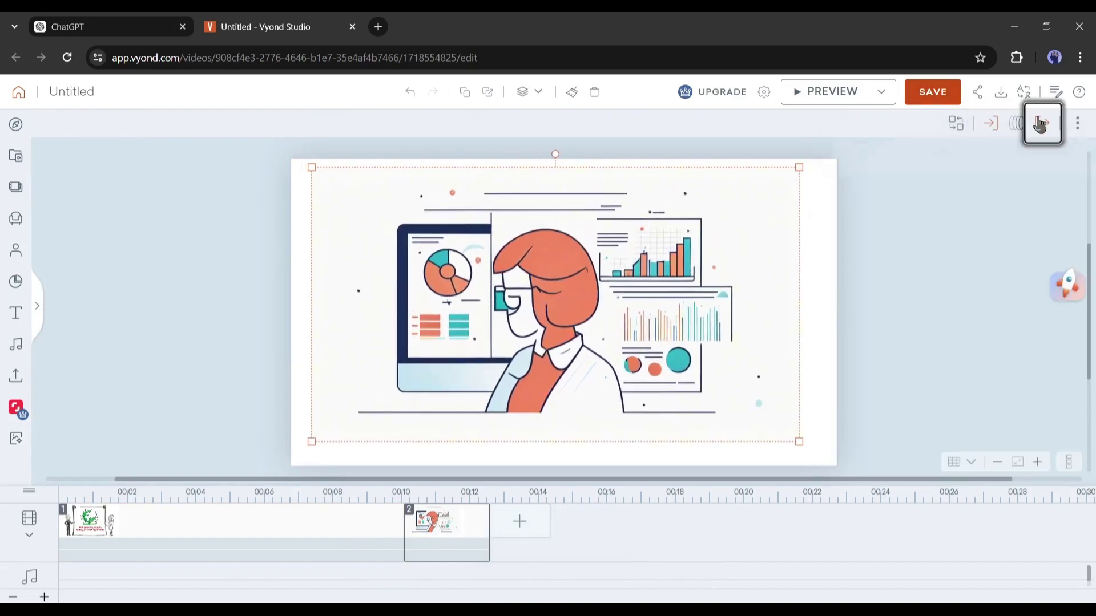
Add a red ribbon title from the text library to the second scene
{"action": "left_click", "coordinate": [17, 313]}
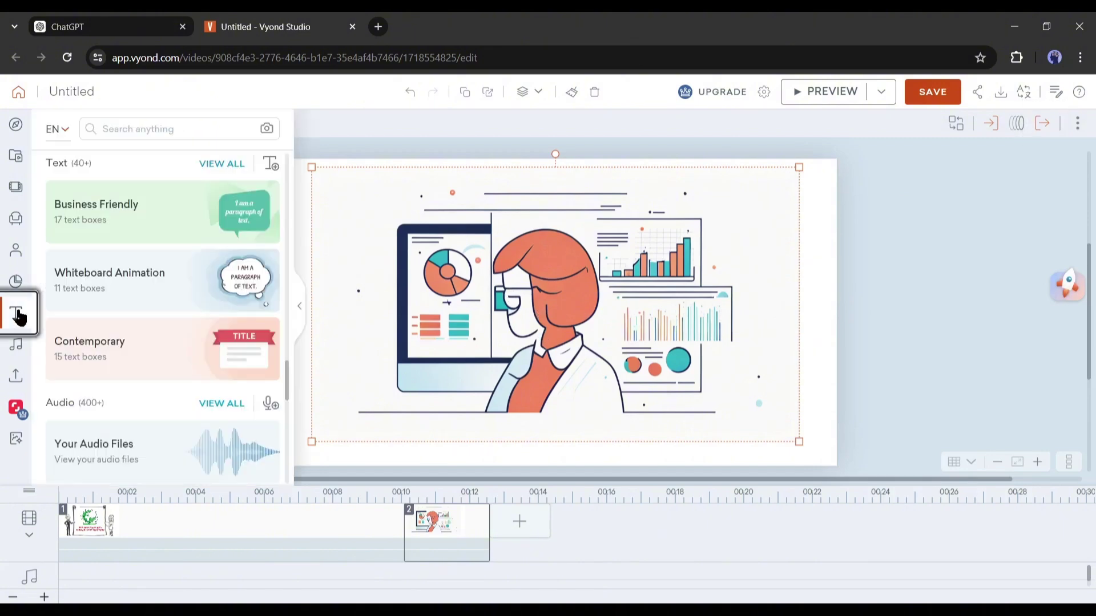
{"action": "left_click", "coordinate": [171, 220]}
{"action": "scroll", "coordinate": [137, 343], "scroll_direction": "down", "scroll_amount": 3}
{"action": "scroll", "coordinate": [131, 357], "scroll_direction": "up", "scroll_amount": 3}
{"action": "left_click", "coordinate": [222, 251]}
Replace the ribbon's placeholder text with "Research and Analyze" copied from the ChatGPT storyboard
{"action": "left_click", "coordinate": [109, 27]}
{"action": "left_click_drag", "start_coordinate": [340, 356], "coordinate": [452, 357]}
{"action": "key", "text": "ctrl+c"}
{"action": "left_click", "coordinate": [263, 27]}
{"action": "double_click", "coordinate": [577, 423]}
{"action": "key", "text": "ctrl+v"}
Widen the ribbon title on both sides and move it down to the lower edge of the second scene
{"action": "left_click_drag", "start_coordinate": [655, 424], "coordinate": [835, 426]}
{"action": "left_click_drag", "start_coordinate": [699, 427], "coordinate": [824, 428]}
{"action": "left_click", "coordinate": [651, 421]}
{"action": "left_click_drag", "start_coordinate": [445, 426], "coordinate": [328, 426]}
{"action": "left_click_drag", "start_coordinate": [611, 368], "coordinate": [614, 430]}
{"action": "left_click", "coordinate": [614, 430]}
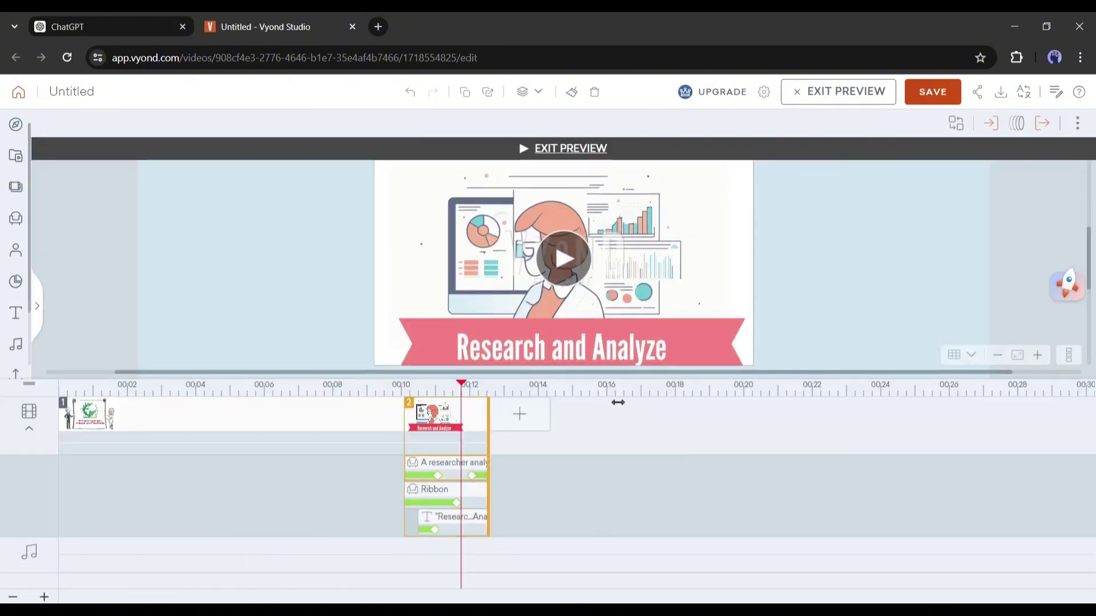
Extend the second scene to end at about 18 seconds and delay the entrances of the ribbon and its text
{"action": "left_click_drag", "start_coordinate": [618, 403], "coordinate": [676, 403]}
{"action": "left_click", "coordinate": [456, 494]}
{"action": "left_click_drag", "start_coordinate": [408, 467], "coordinate": [486, 515]}
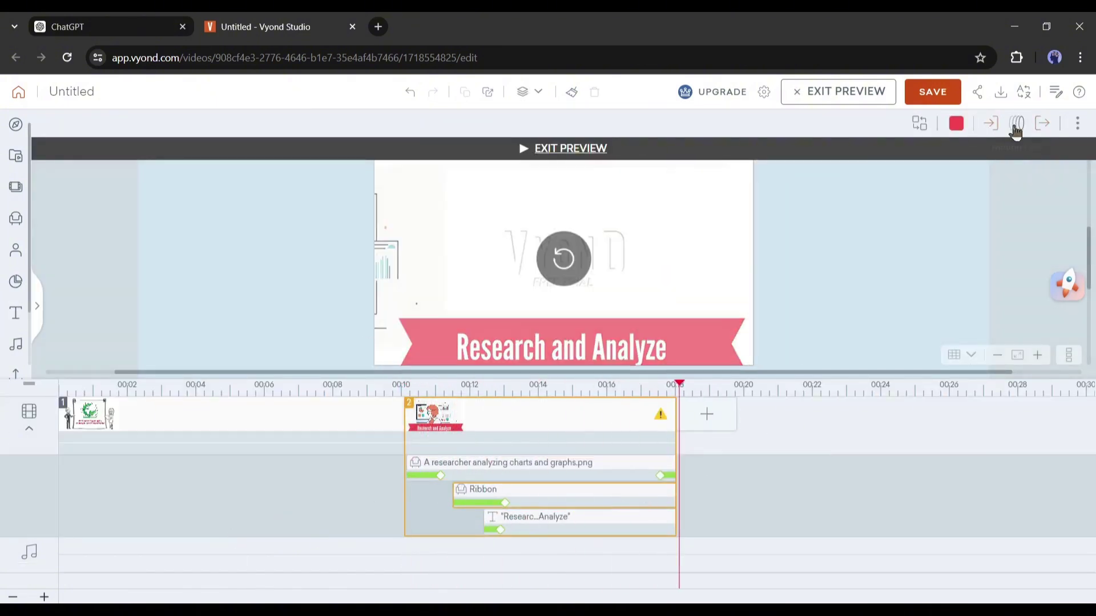
Apply exit effects to the ribbon and the "Research and Analyze" text in the second scene
{"action": "left_click", "coordinate": [1042, 123]}
{"action": "scroll", "coordinate": [905, 308], "scroll_direction": "down", "scroll_amount": 5}
{"action": "left_click", "coordinate": [903, 304]}
{"action": "left_click", "coordinate": [537, 517]}
Add a third scene and place the Clothes rack prop near its upper edge and the Boxes on pallet prop below it
{"action": "left_click", "coordinate": [707, 414]}
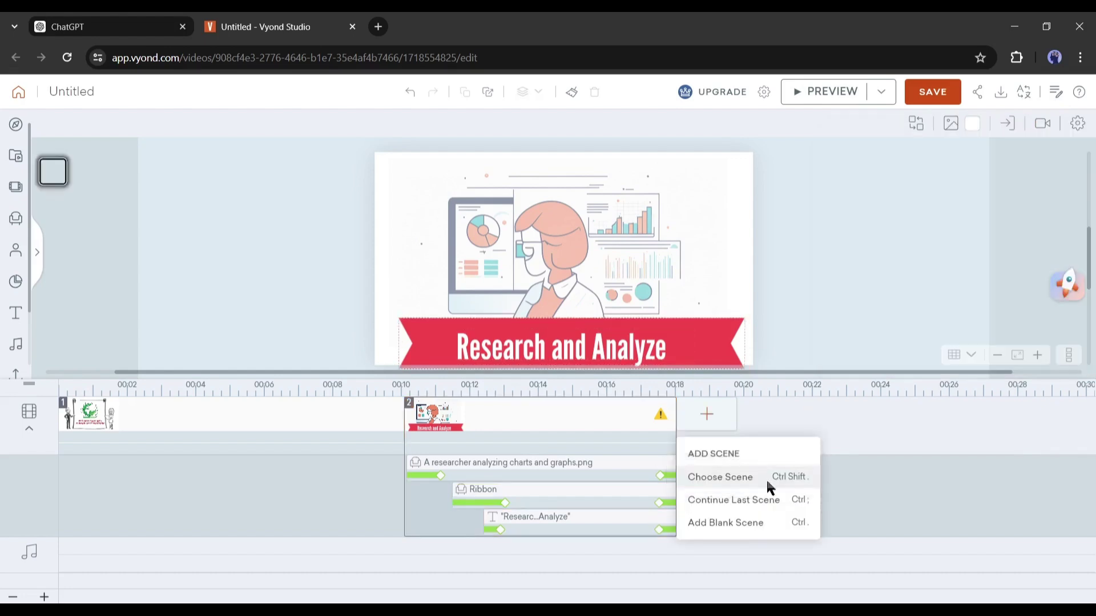
{"action": "left_click", "coordinate": [767, 481]}
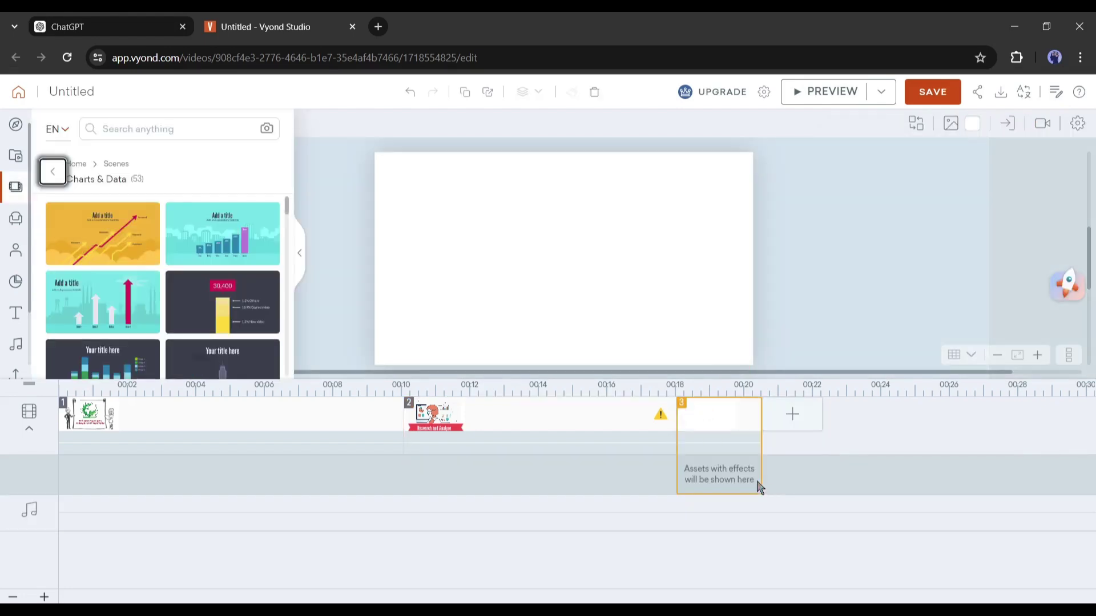
{"action": "scroll", "coordinate": [180, 258], "scroll_direction": "down", "scroll_amount": 3}
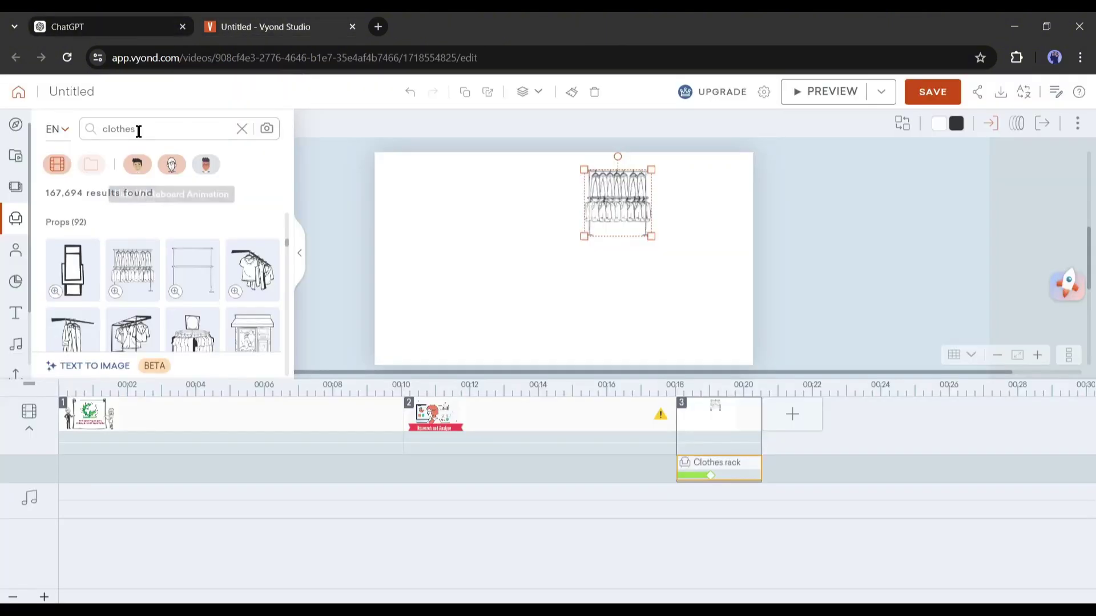
{"action": "key", "text": "Return"}
{"action": "left_click", "coordinate": [192, 329]}
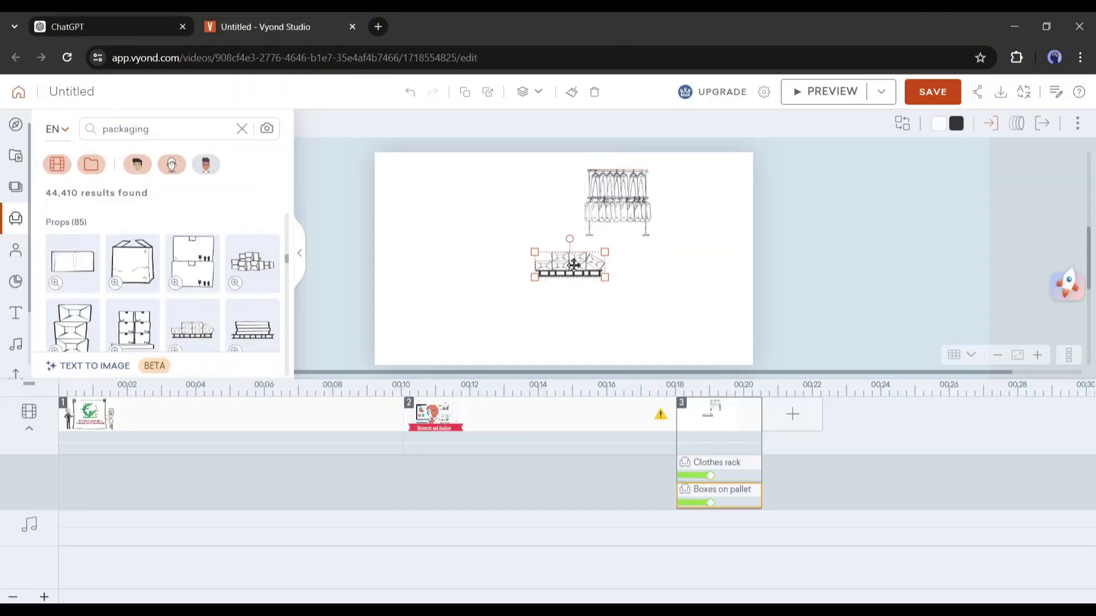
{"action": "left_click_drag", "start_coordinate": [672, 261], "coordinate": [666, 317]}
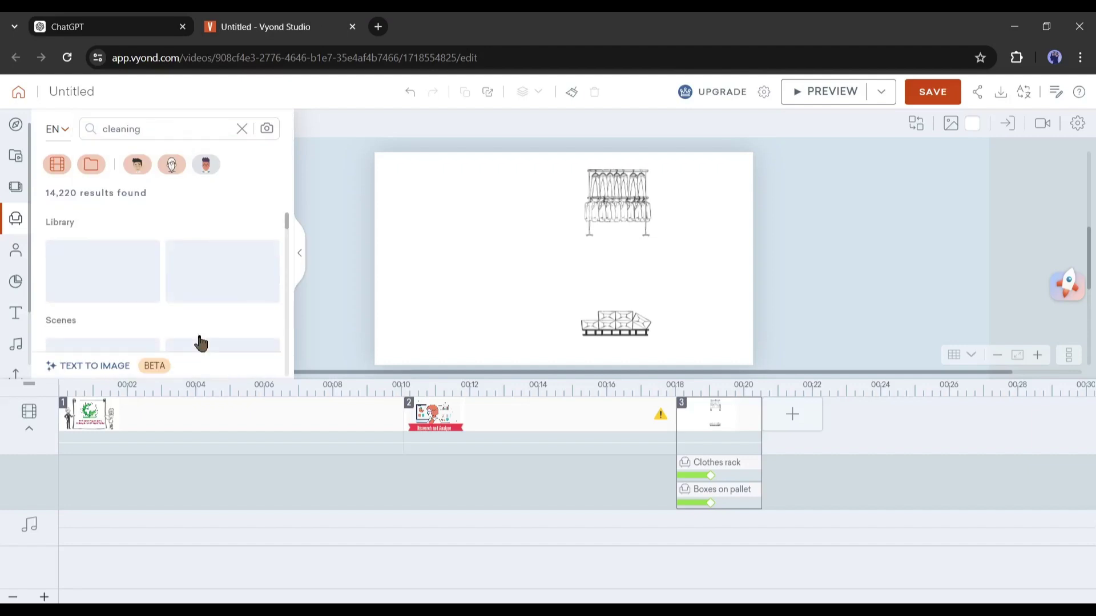
Add the Dishes, Washing machine and Box props to the third scene, position the box above the washing machine, and preview the scene
{"action": "left_click", "coordinate": [72, 266]}
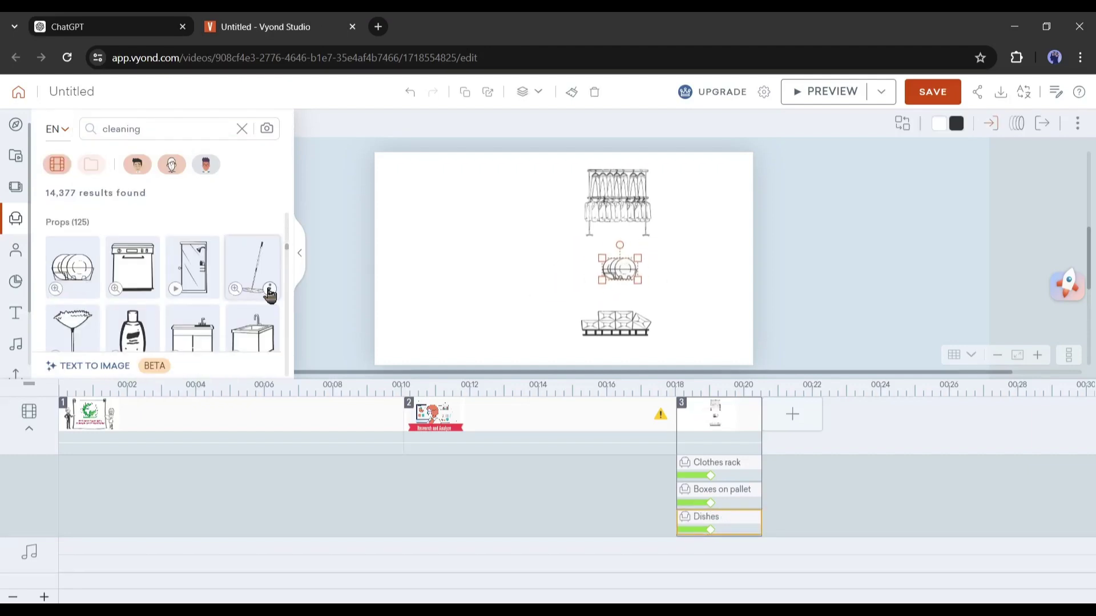
{"action": "scroll", "coordinate": [135, 320], "scroll_direction": "down", "scroll_amount": 2}
{"action": "left_click", "coordinate": [130, 318]}
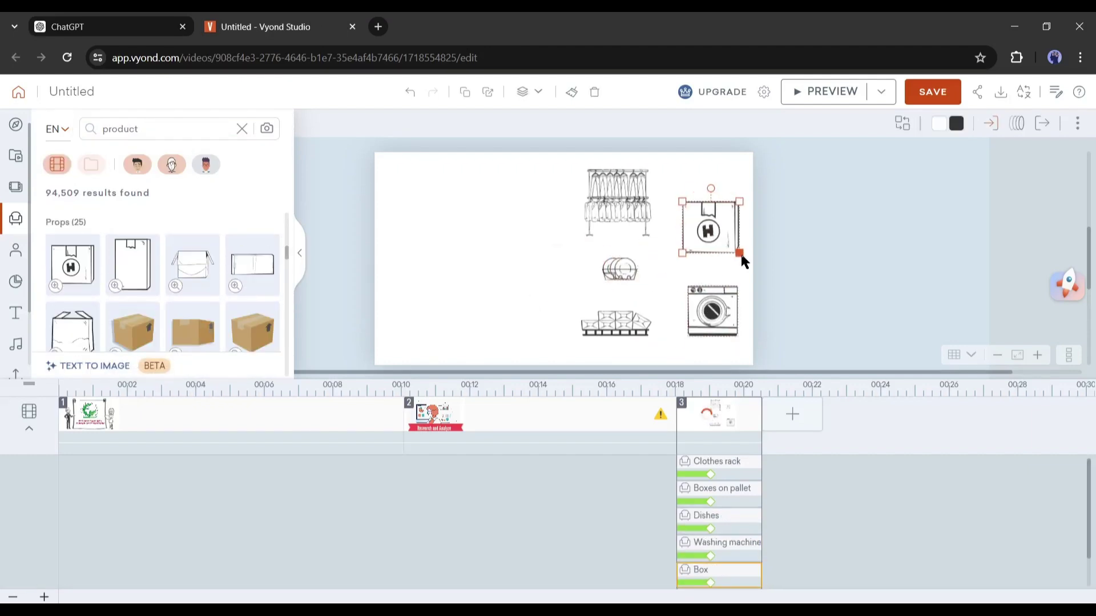
{"action": "left_click_drag", "start_coordinate": [715, 209], "coordinate": [712, 191]}
{"action": "left_click", "coordinate": [805, 92]}
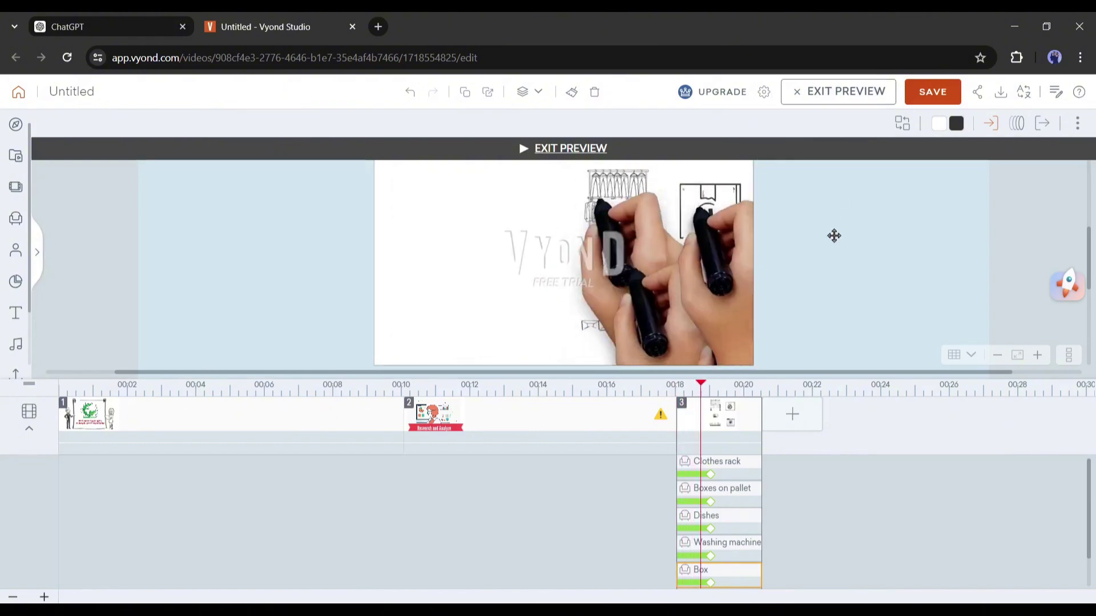
Apply the Pop enter effect to the props in the third scene and extend the scene to about 26 seconds
{"action": "left_click", "coordinate": [992, 125]}
{"action": "left_click", "coordinate": [1044, 190]}
{"action": "left_click", "coordinate": [892, 335]}
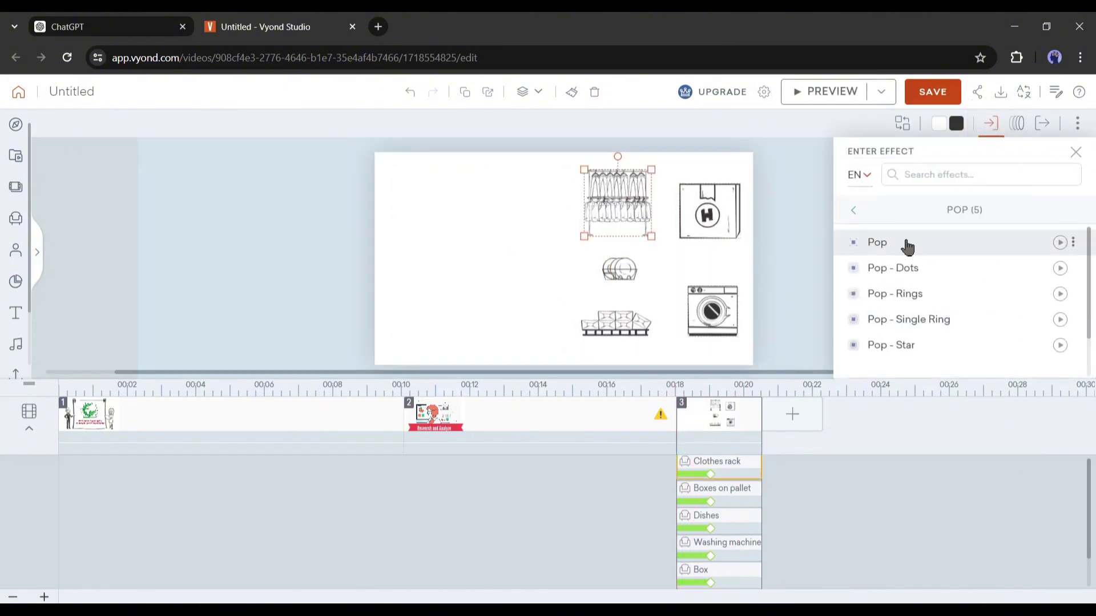
{"action": "left_click", "coordinate": [1060, 242]}
{"action": "left_click", "coordinate": [1053, 343]}
{"action": "left_click", "coordinate": [1067, 184]}
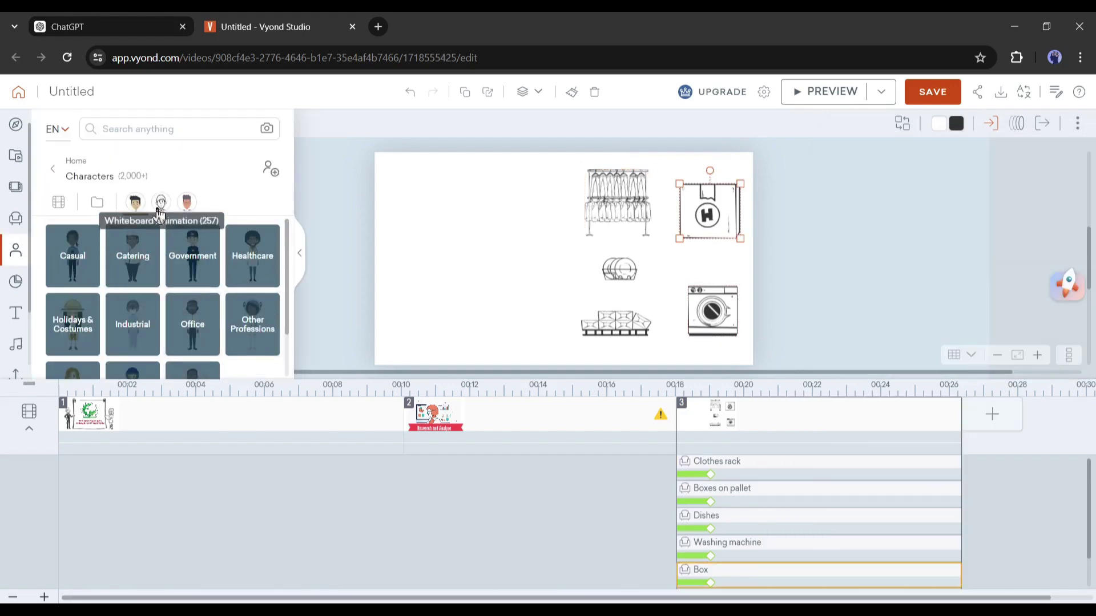
Add a suited Office professional from the Whiteboard Animation office characters and place him beside the props in the third scene
{"action": "left_click", "coordinate": [161, 205]}
{"action": "scroll", "coordinate": [136, 356], "scroll_direction": "down", "scroll_amount": 1}
{"action": "scroll", "coordinate": [139, 354], "scroll_direction": "up", "scroll_amount": 1}
{"action": "key", "text": "Right"}
{"action": "key", "text": "Left"}
{"action": "scroll", "coordinate": [110, 318], "scroll_direction": "down", "scroll_amount": 1}
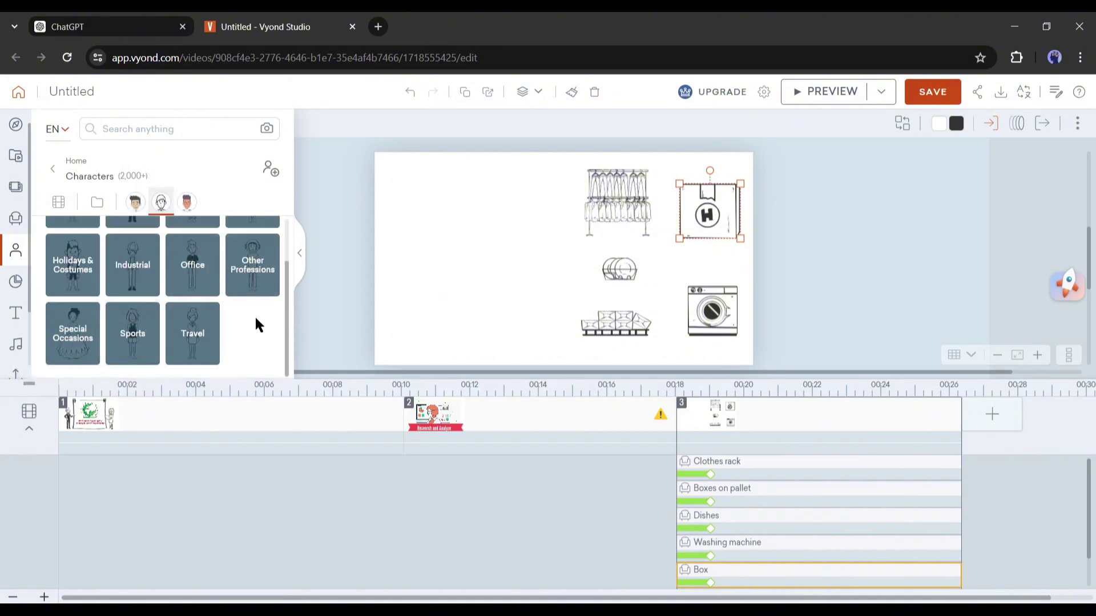
{"action": "left_click", "coordinate": [191, 273]}
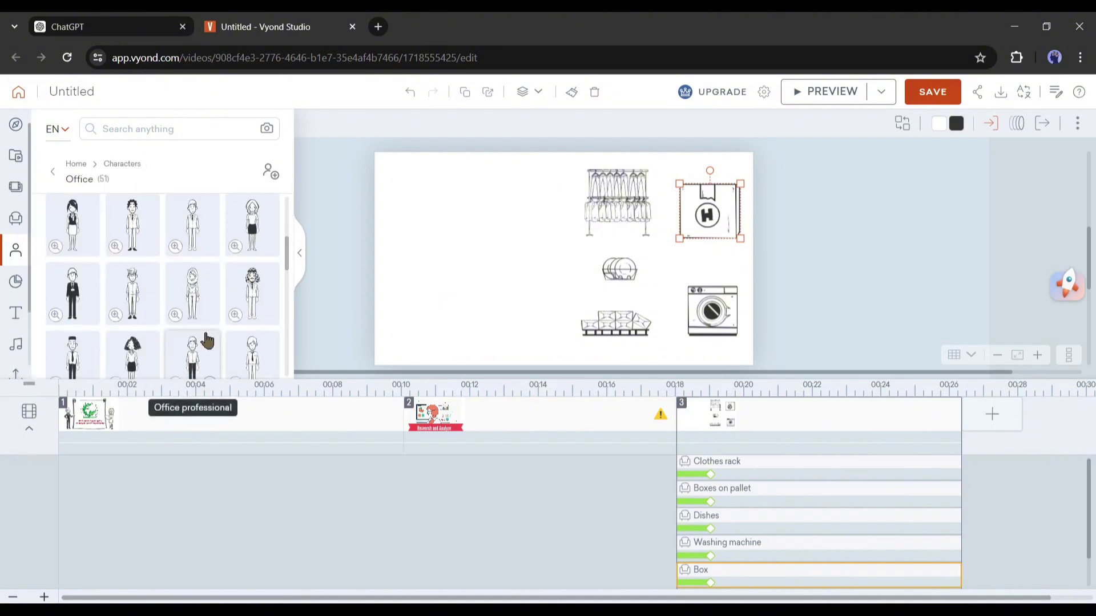
{"action": "left_click", "coordinate": [210, 343]}
{"action": "left_click", "coordinate": [929, 272]}
{"action": "left_click_drag", "start_coordinate": [594, 259], "coordinate": [412, 260]}
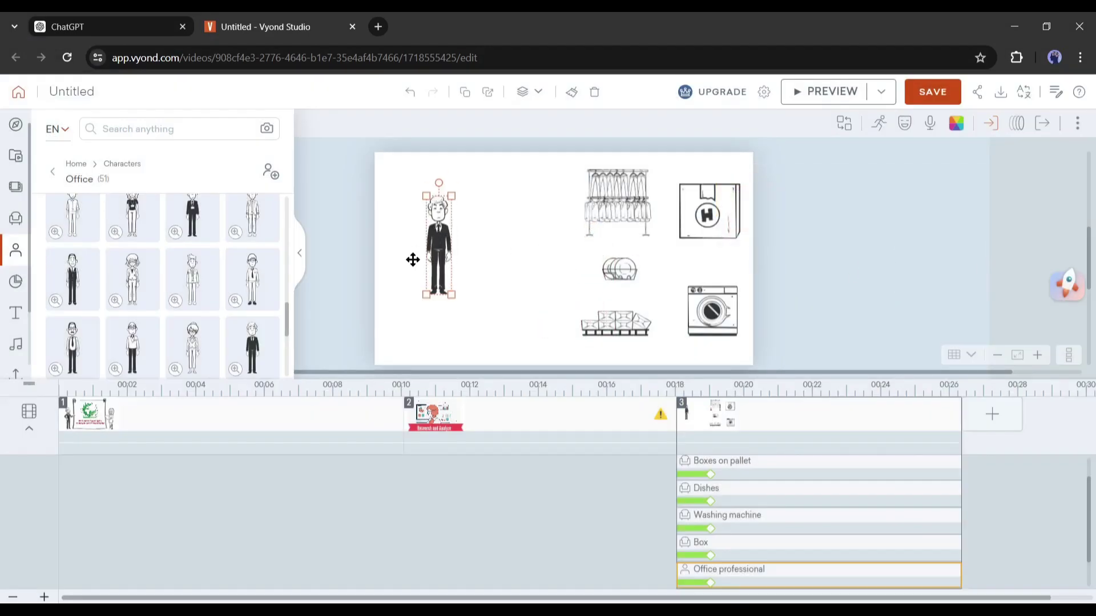
Add the title "Identify Your Niche" above the scene's contents, enlarge the character and dishes, and rearrange the props beside the character
{"action": "type", "text": "t"}
{"action": "type", "text": "Identify Your Niche"}
{"action": "left_click_drag", "start_coordinate": [618, 202], "coordinate": [511, 243]}
{"action": "left_click_drag", "start_coordinate": [616, 323], "coordinate": [527, 330]}
{"action": "left_click", "coordinate": [633, 272]}
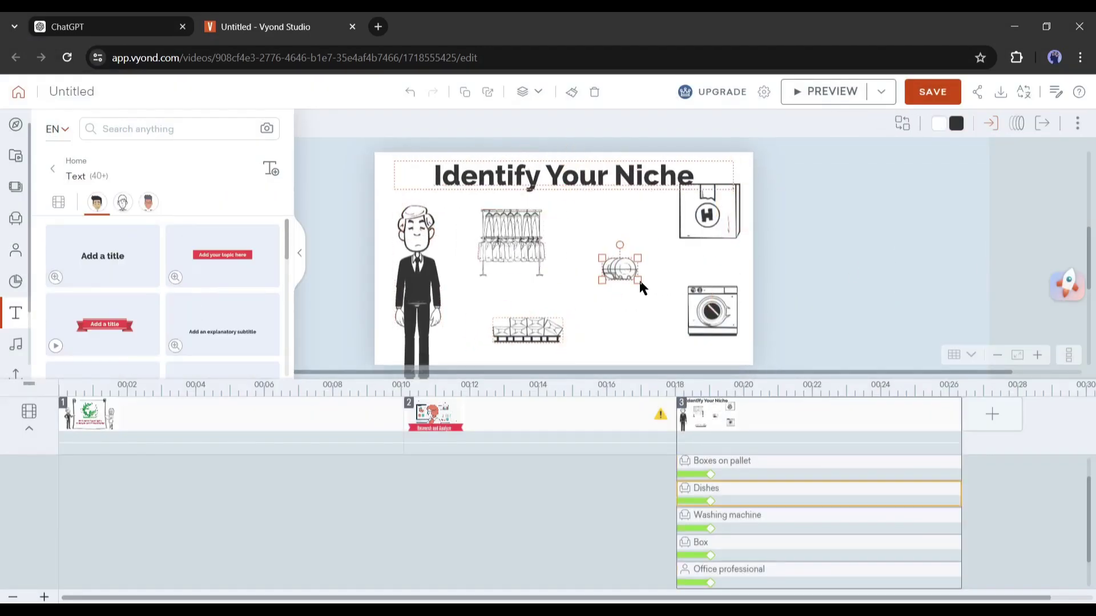
{"action": "scroll", "coordinate": [729, 521], "scroll_direction": "up", "scroll_amount": 1}
{"action": "scroll", "coordinate": [729, 521], "scroll_direction": "down", "scroll_amount": 2}
{"action": "scroll", "coordinate": [742, 543], "scroll_direction": "up", "scroll_amount": 2}
{"action": "left_click", "coordinate": [749, 548]}
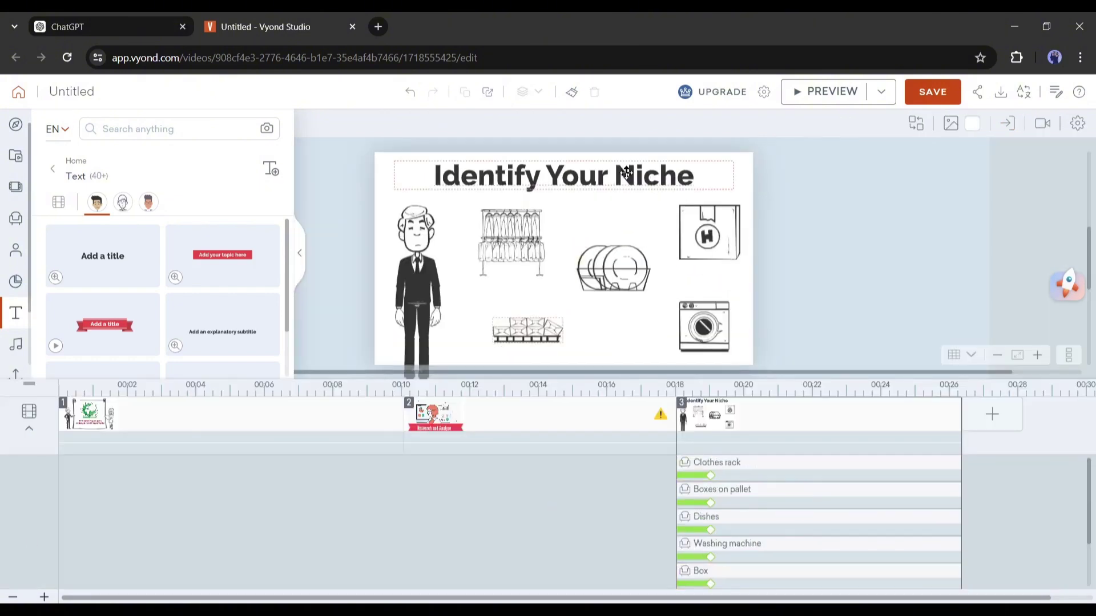
Apply the Whiteboard - Real Hand enter effect to the "Identify Your Niche" title
{"action": "left_click", "coordinate": [991, 124]}
{"action": "scroll", "coordinate": [966, 262], "scroll_direction": "down", "scroll_amount": 3}
{"action": "left_click", "coordinate": [955, 276]}
{"action": "scroll", "coordinate": [955, 276], "scroll_direction": "up", "scroll_amount": 1}
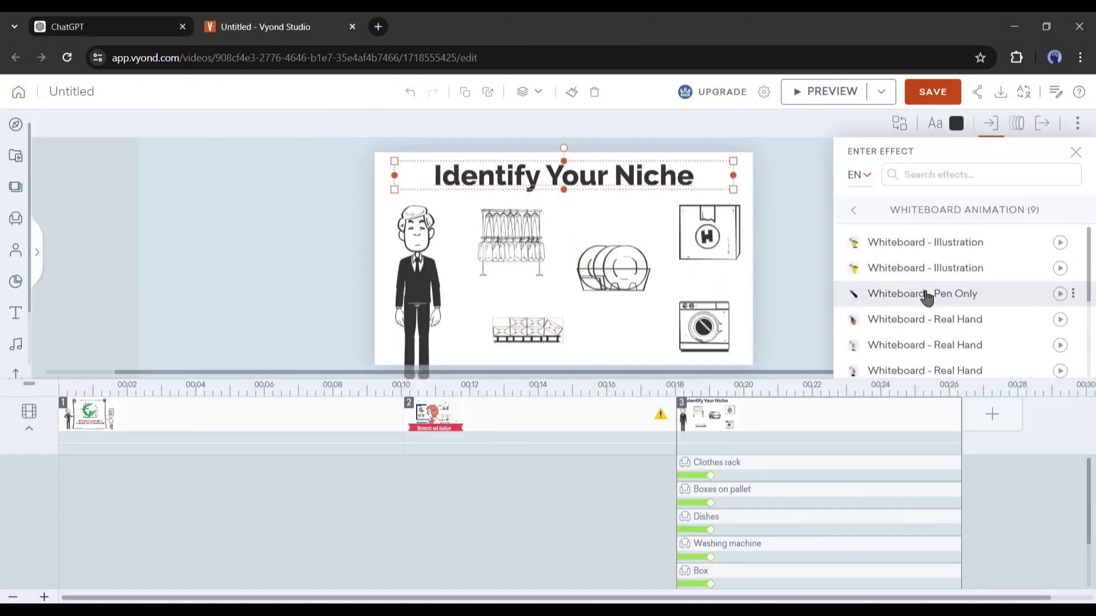
{"action": "left_click", "coordinate": [916, 318]}
{"action": "scroll", "coordinate": [942, 302], "scroll_direction": "down", "scroll_amount": 3}
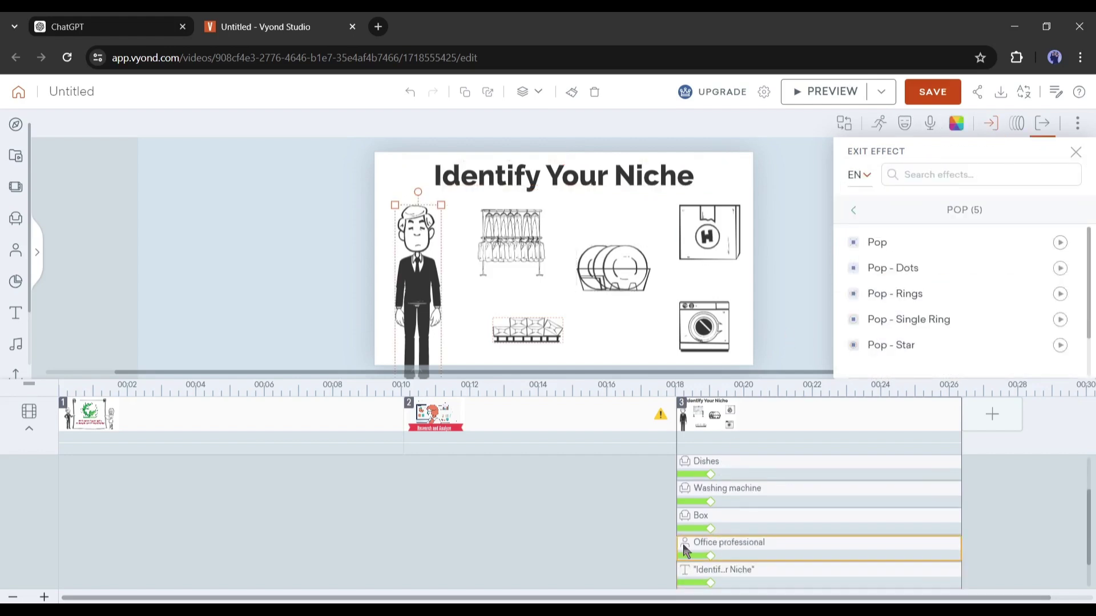
Delay the Office professional's entrance to about 19 seconds and the entrances of all five props to about 20 seconds
{"action": "left_click_drag", "start_coordinate": [688, 547], "coordinate": [780, 493]}
{"action": "left_click", "coordinate": [720, 493]}
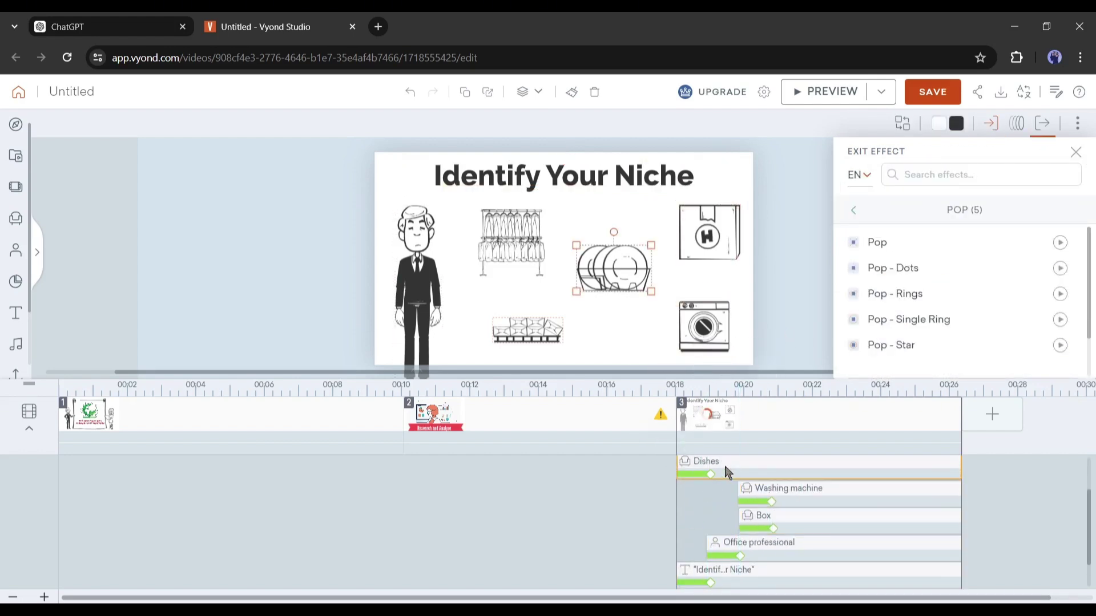
{"action": "left_click_drag", "start_coordinate": [712, 463], "coordinate": [770, 463]}
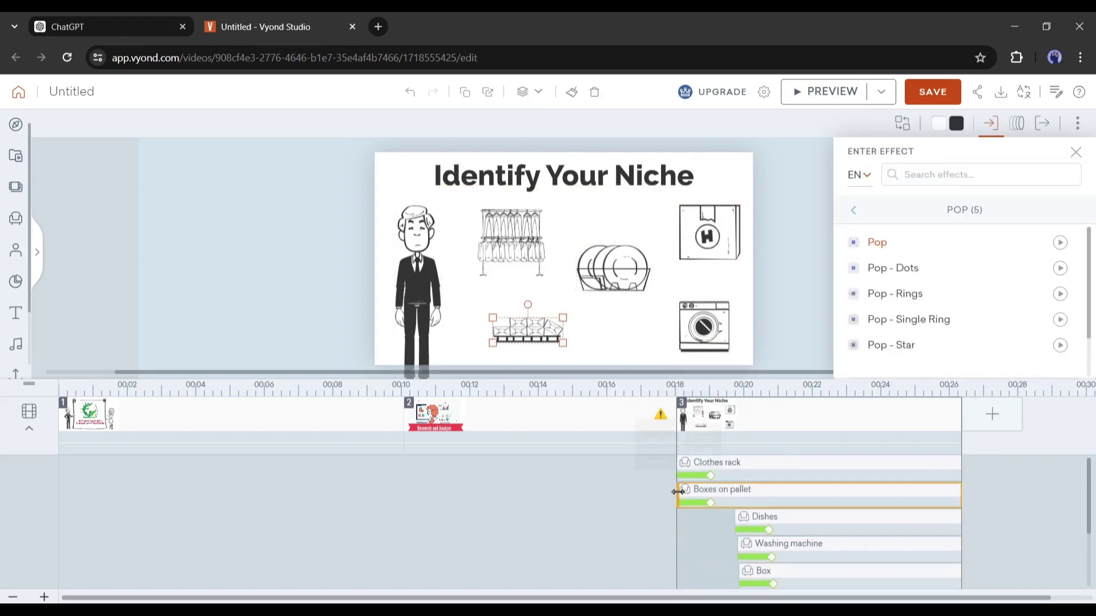
{"action": "left_click_drag", "start_coordinate": [678, 492], "coordinate": [739, 492]}
{"action": "left_click", "coordinate": [742, 516]}
{"action": "left_click_drag", "start_coordinate": [683, 463], "coordinate": [742, 464]}
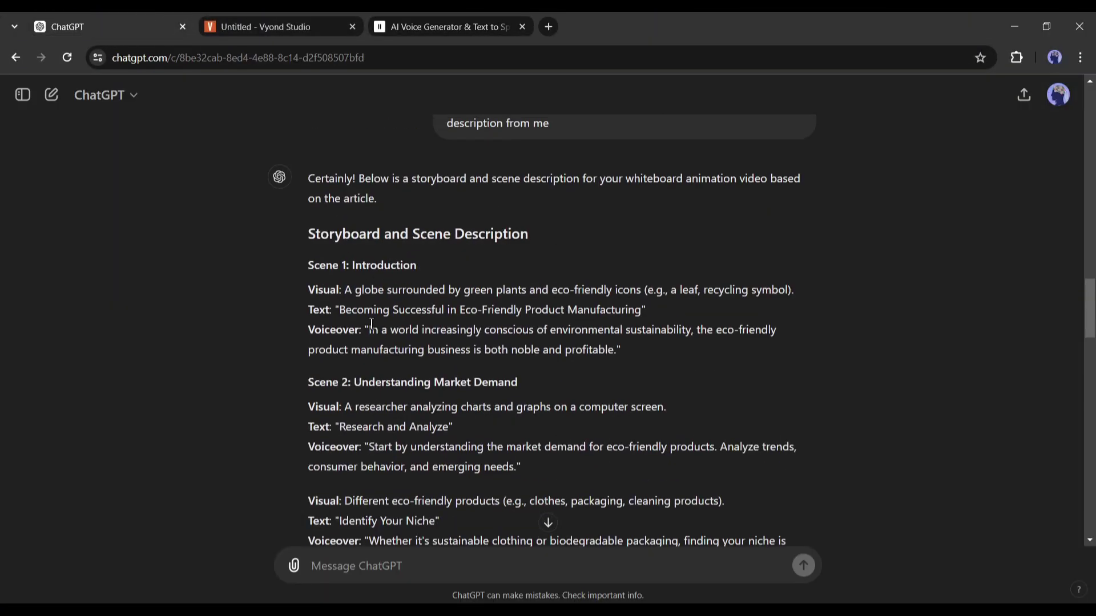
Switch to the ChatGPT storyboard and select the voiceover text of Scene 1: Introduction
{"action": "left_click_drag", "start_coordinate": [372, 325], "coordinate": [619, 350]}
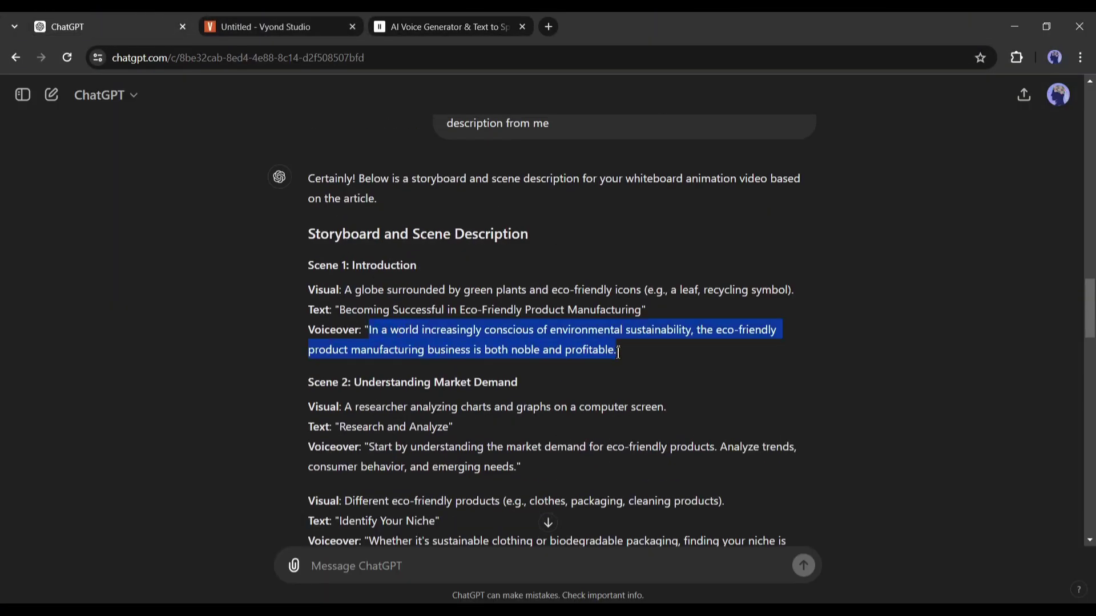